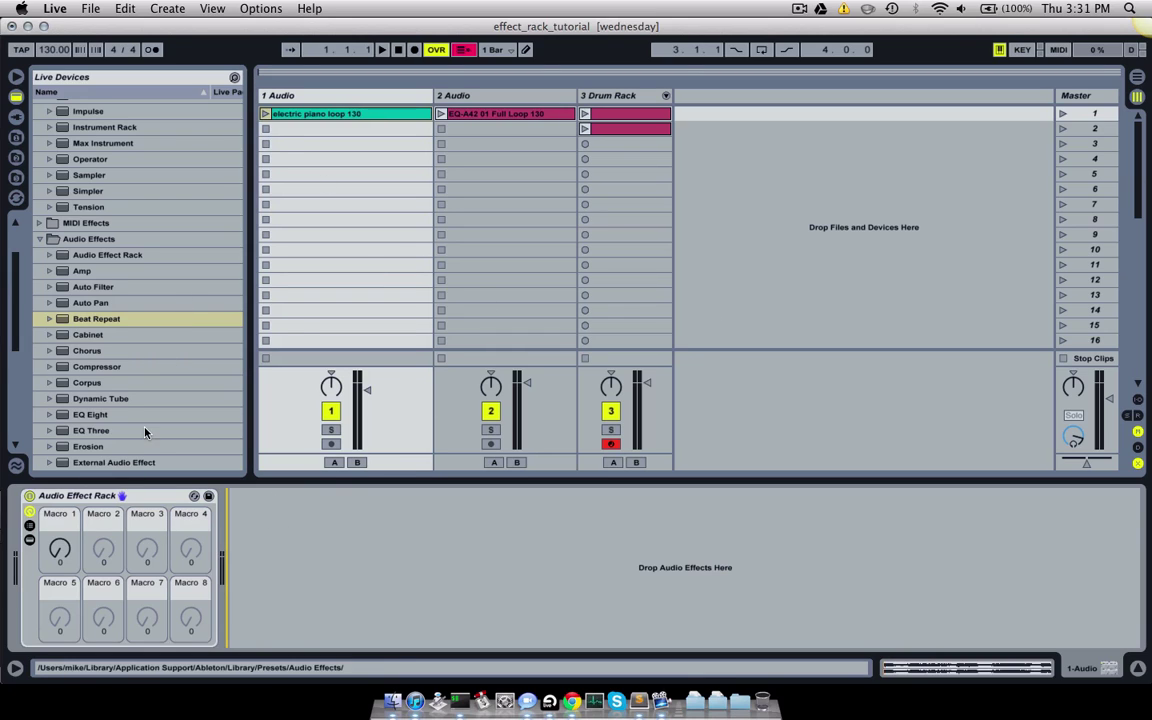
- Select the Audio Effect Rack on track 1 Audio and briefly show its contained devices before hiding them again
left_click(155, 496)
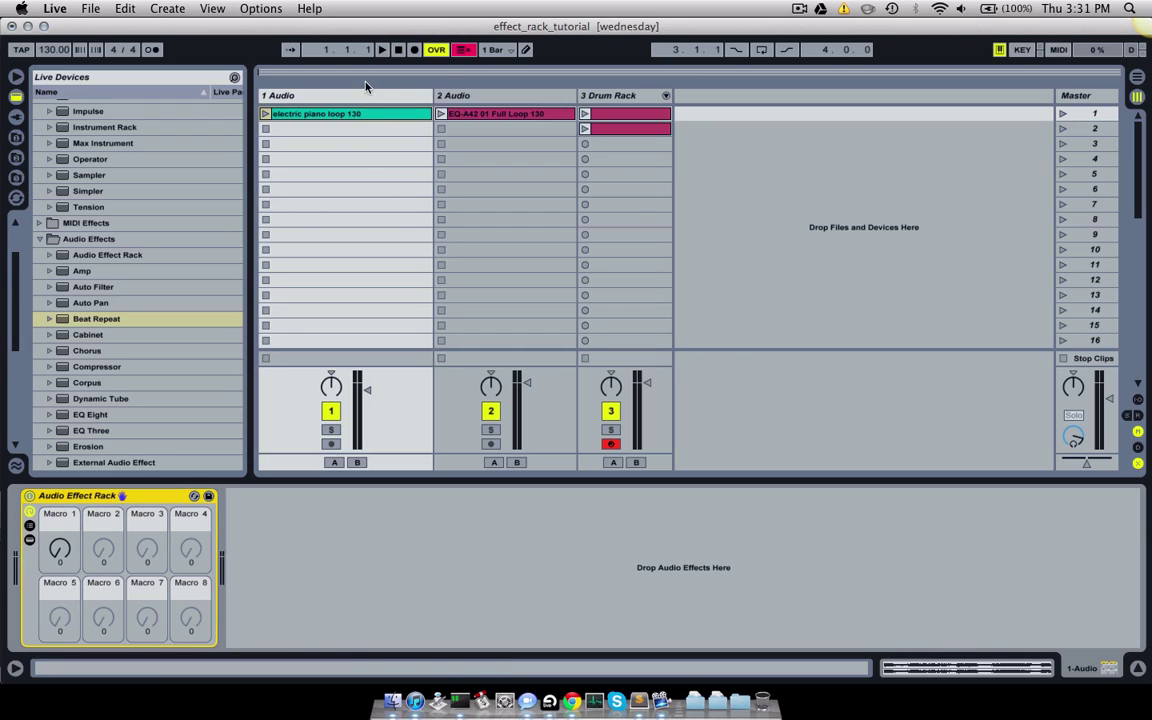
left_click(32, 541)
left_click(30, 540)
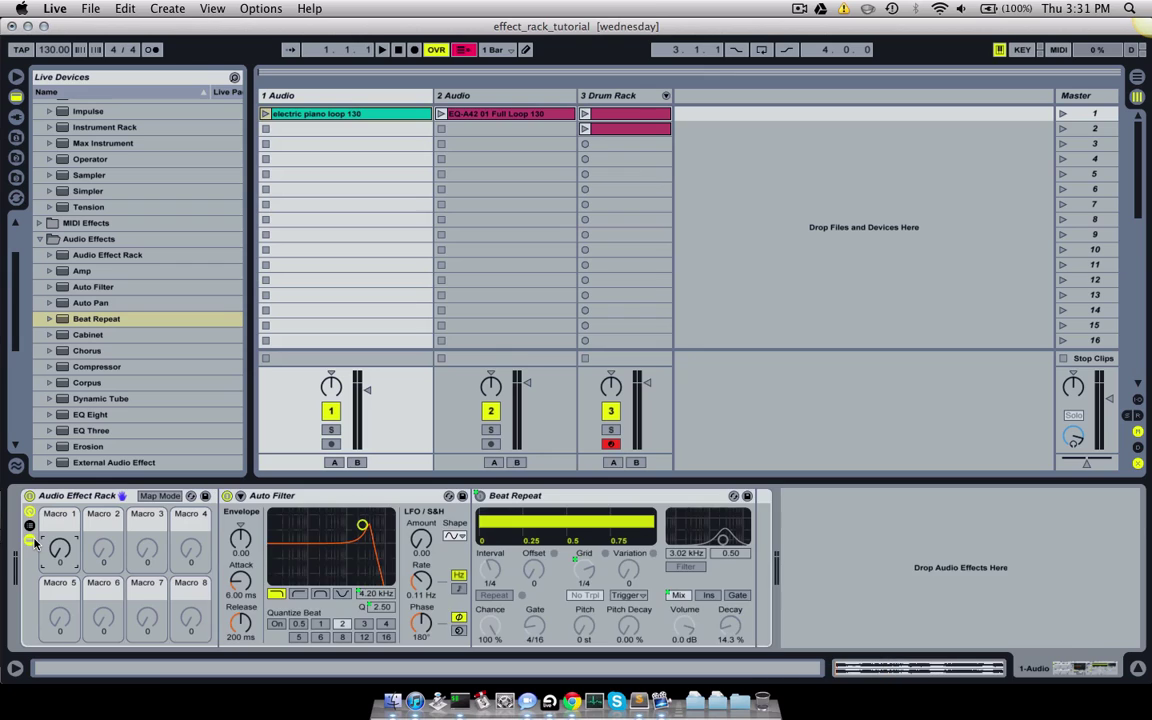
left_click(31, 540)
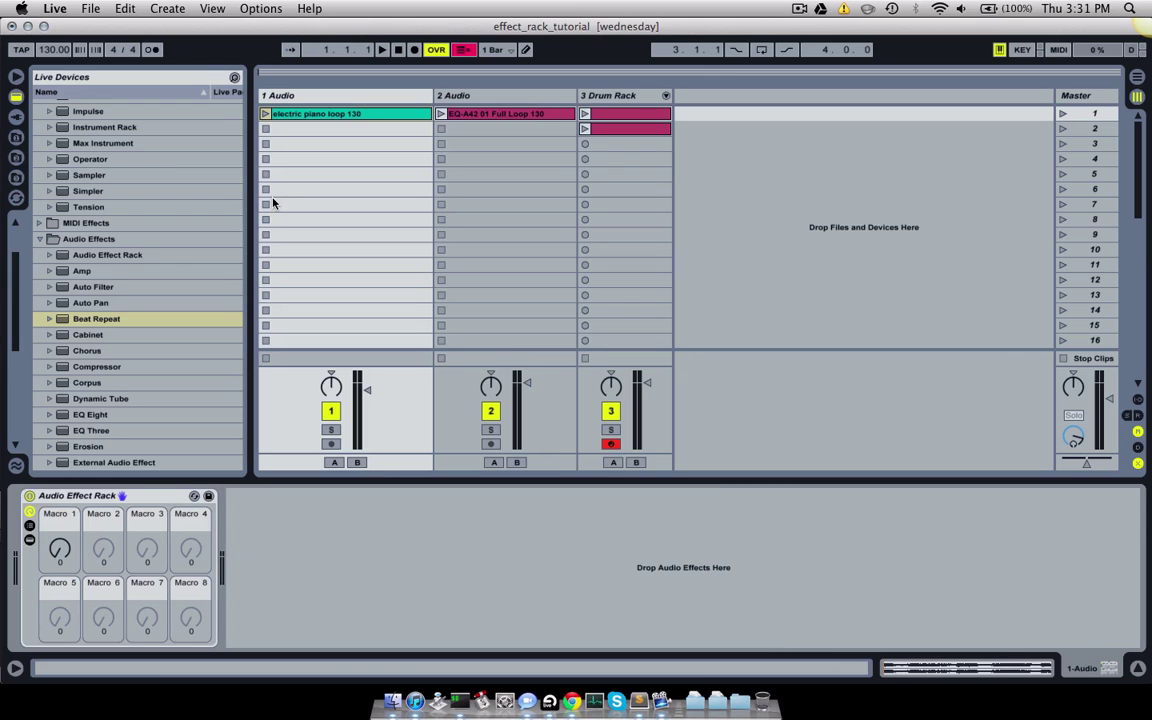
- Play the electric piano loop 130 clip, sweep the rack's Macro 1 up to 127 and back to 0, and stop the clip
left_click(266, 114)
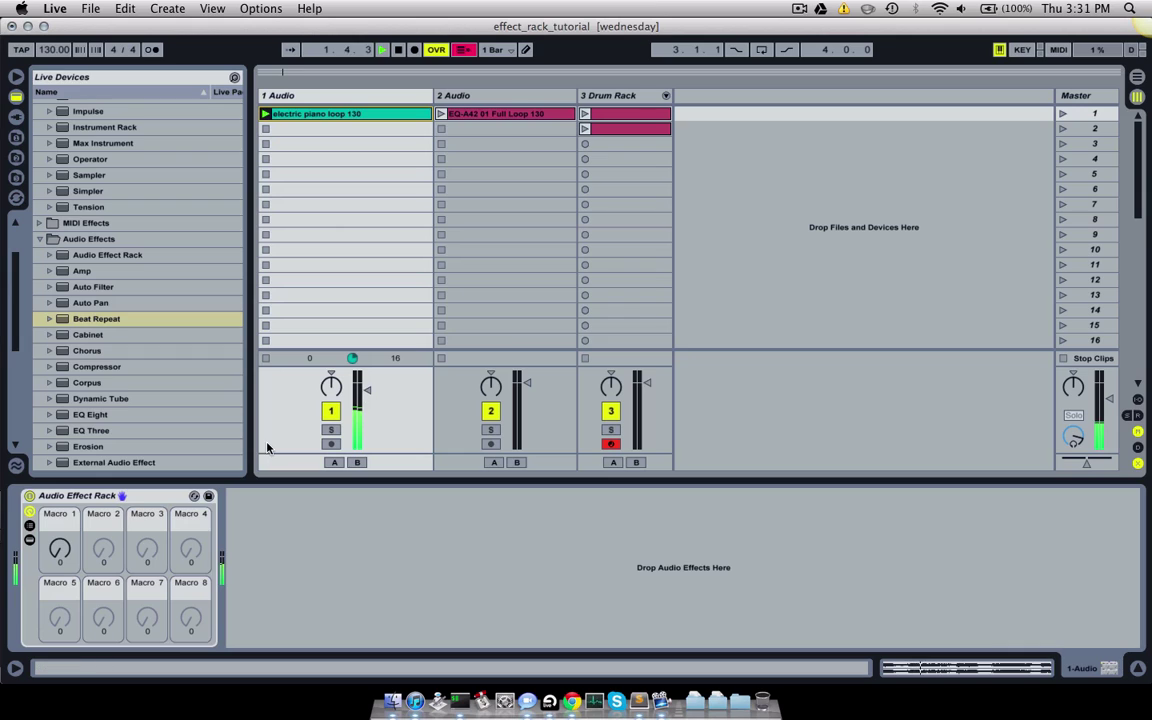
left_click_drag(66, 540, 70, 478)
left_click_drag(59, 548, 59, 450)
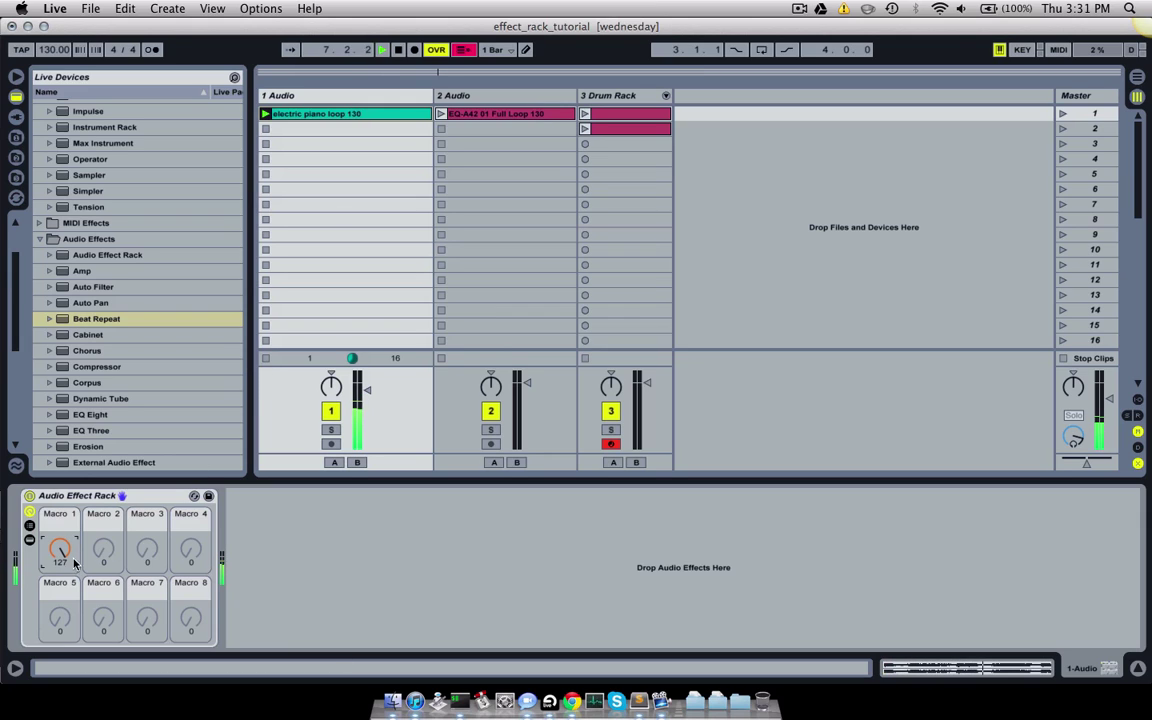
left_click_drag(61, 546, 61, 674)
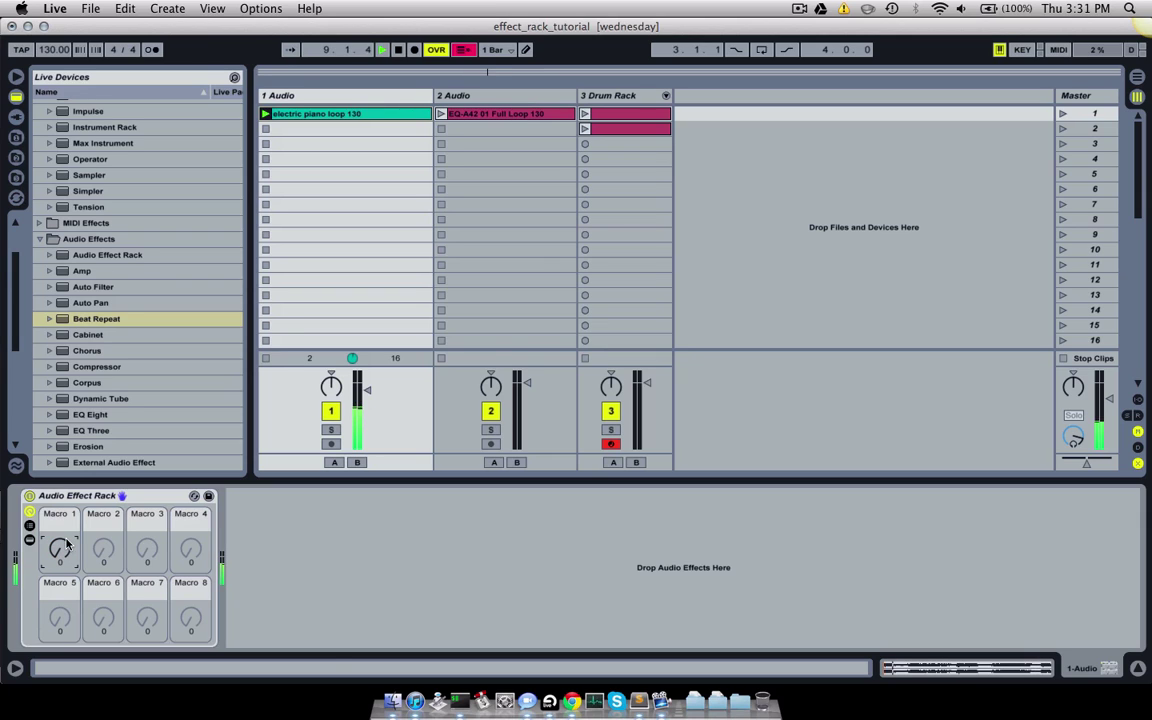
left_click(266, 359)
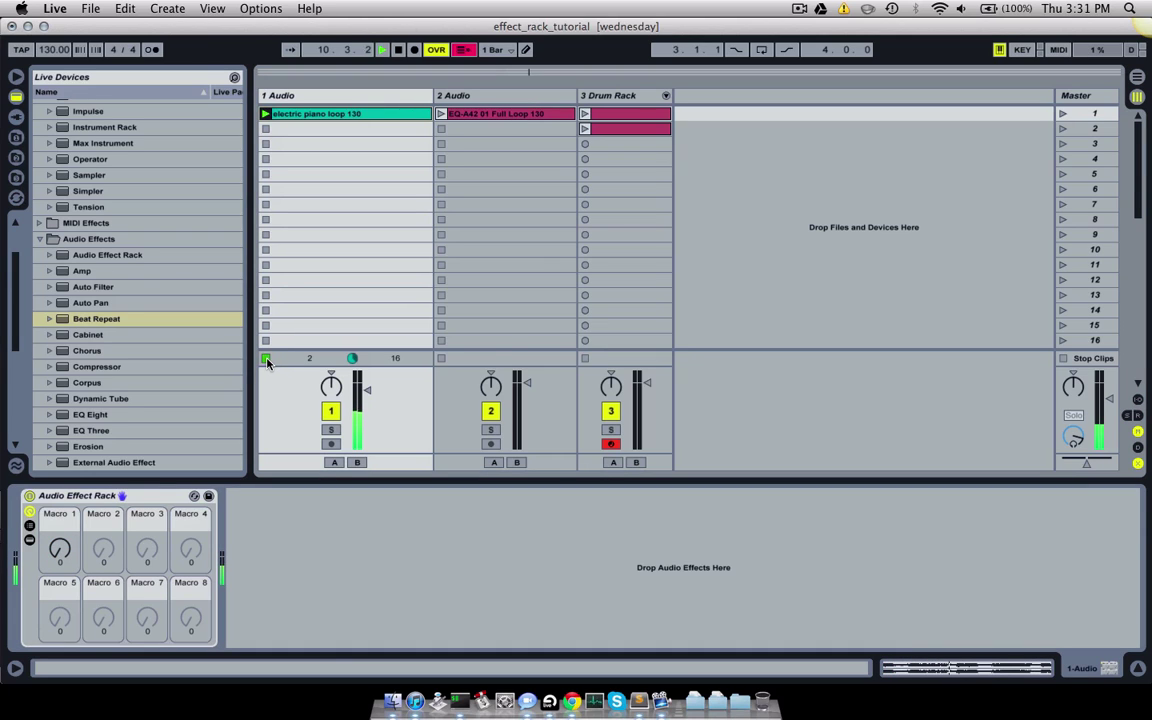
- Show the rack's Auto Filter and Beat Repeat devices and raise Macro 1 to 125
left_click(29, 541)
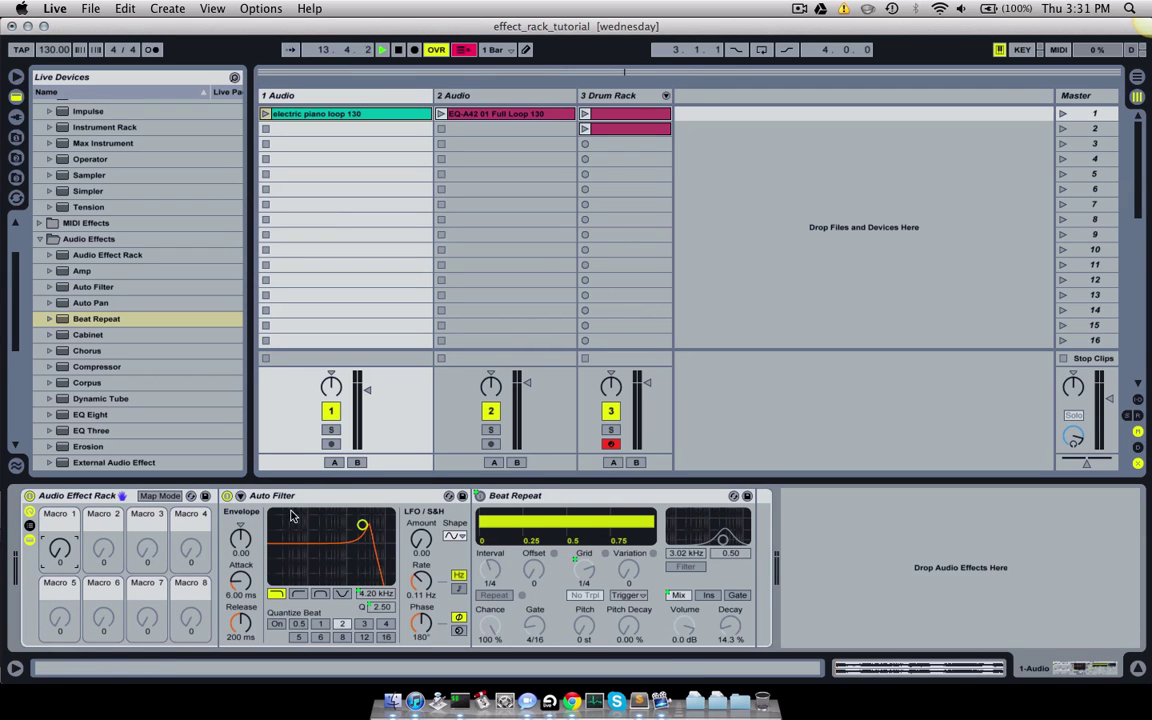
left_click(331, 496)
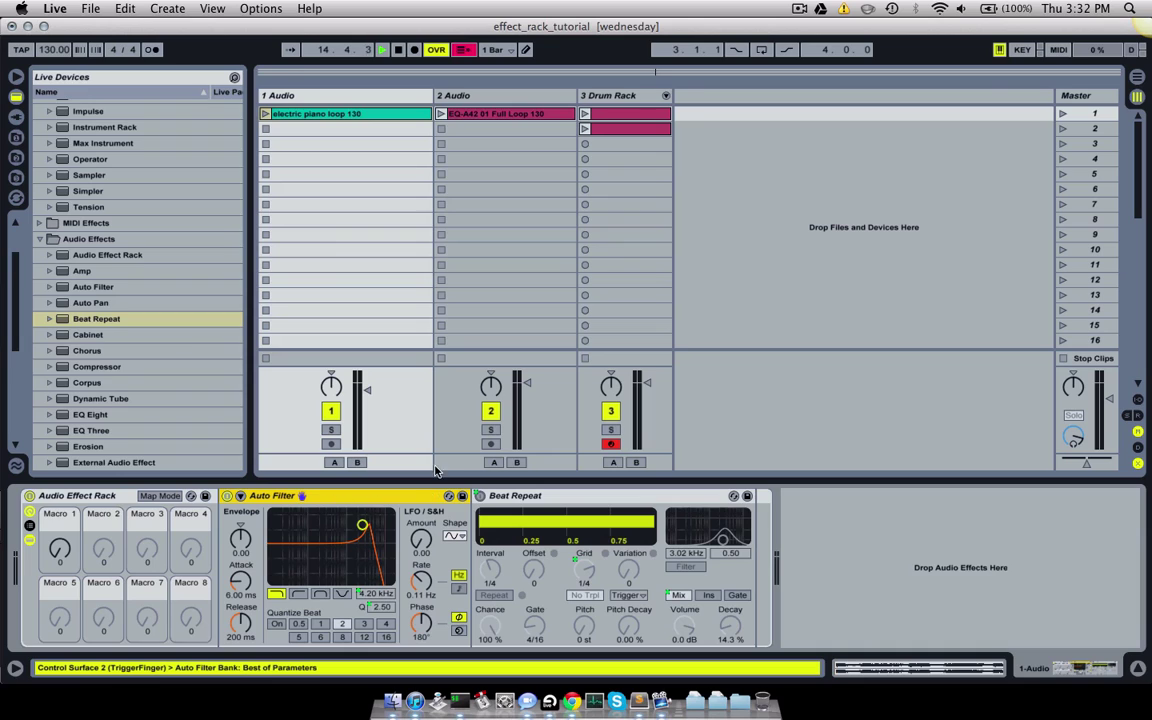
left_click(582, 499)
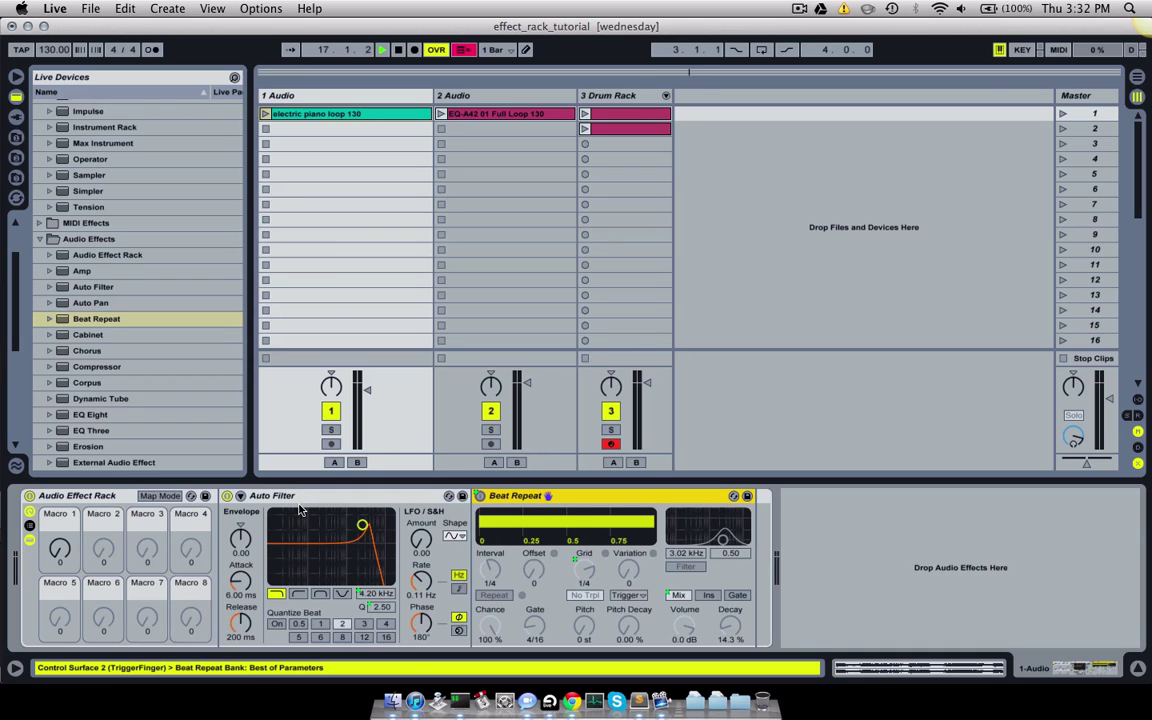
left_click(60, 552)
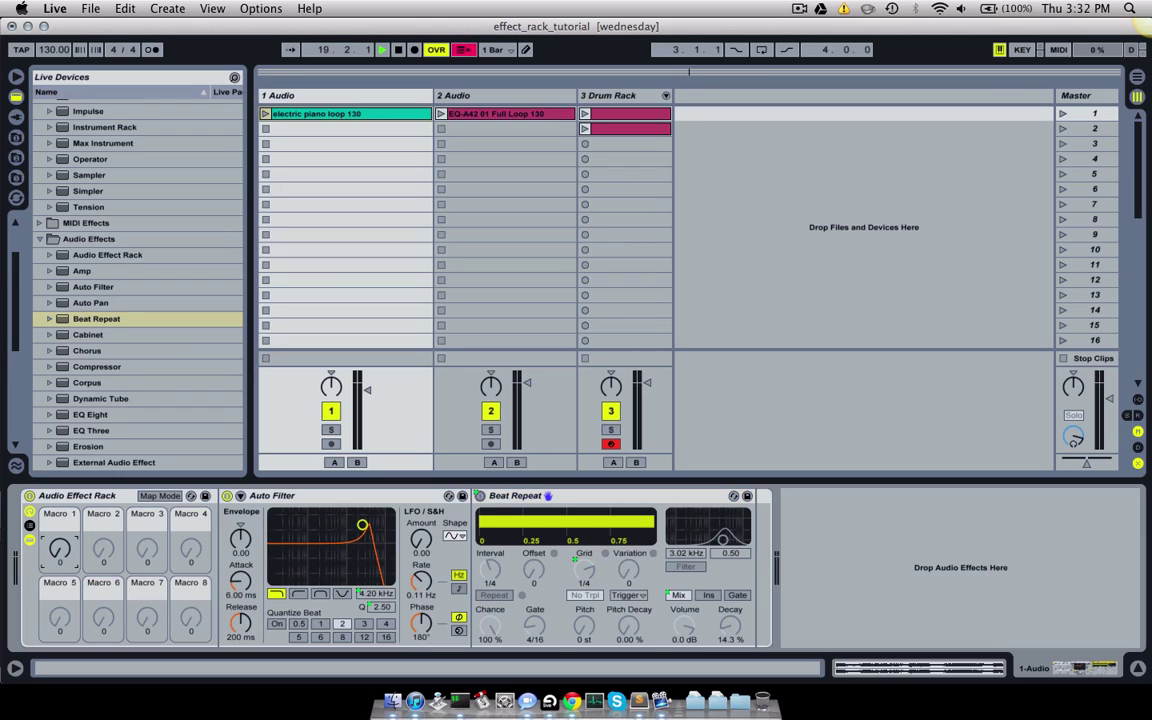
left_click_drag(60, 552, 60, 466)
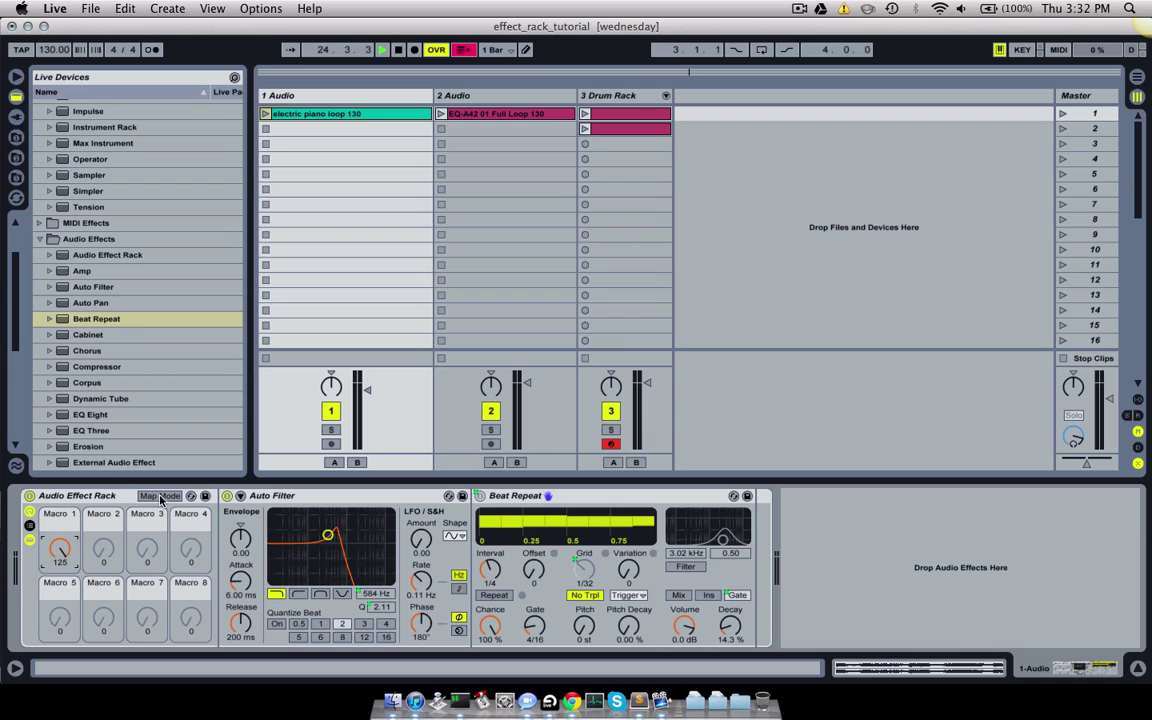
- Check the rack's Macro 1 mappings, leave mapping mode, and collapse the rack's devices and macro controls
left_click(160, 496)
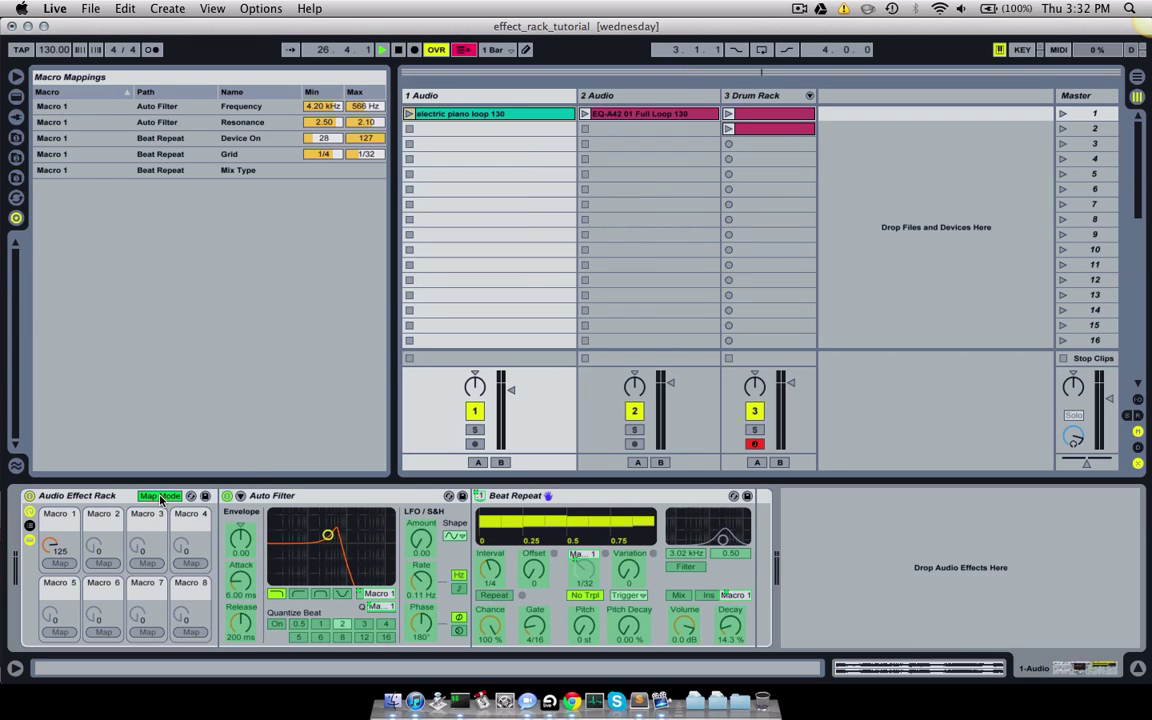
left_click(160, 496)
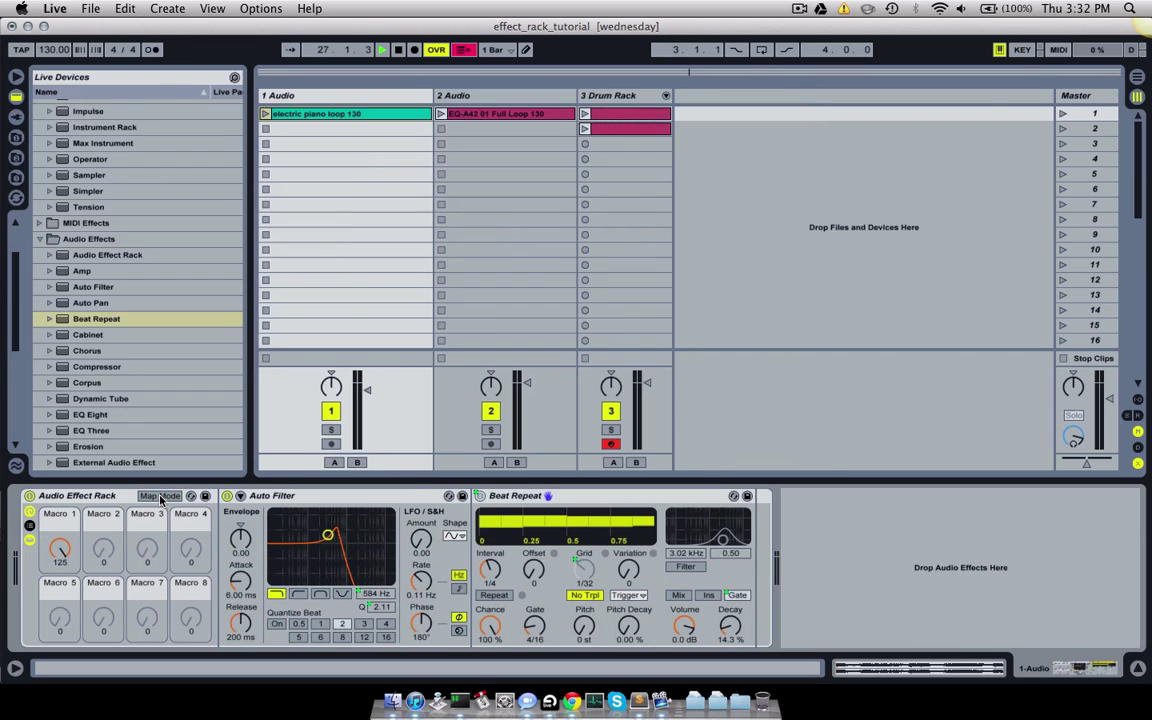
left_click(31, 541)
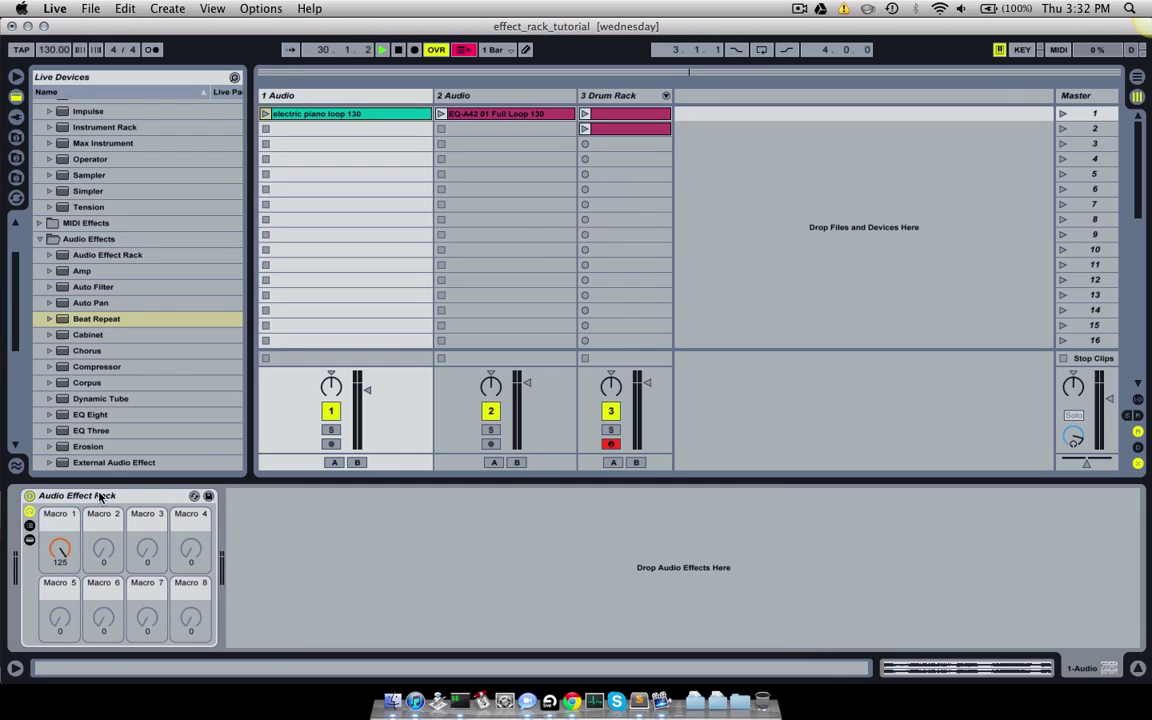
left_click(30, 512)
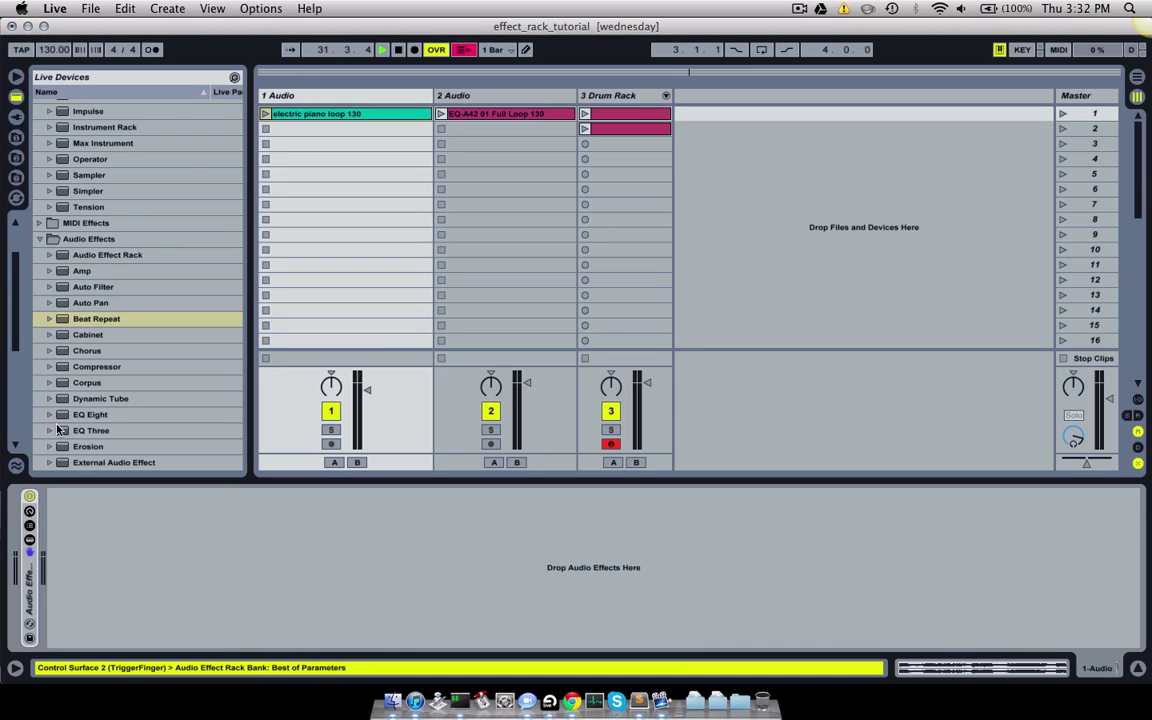
- Add a new empty Audio Effect Rack after the existing rack on track 1 Audio
scroll(88, 232, "up", 1)
left_click(108, 270)
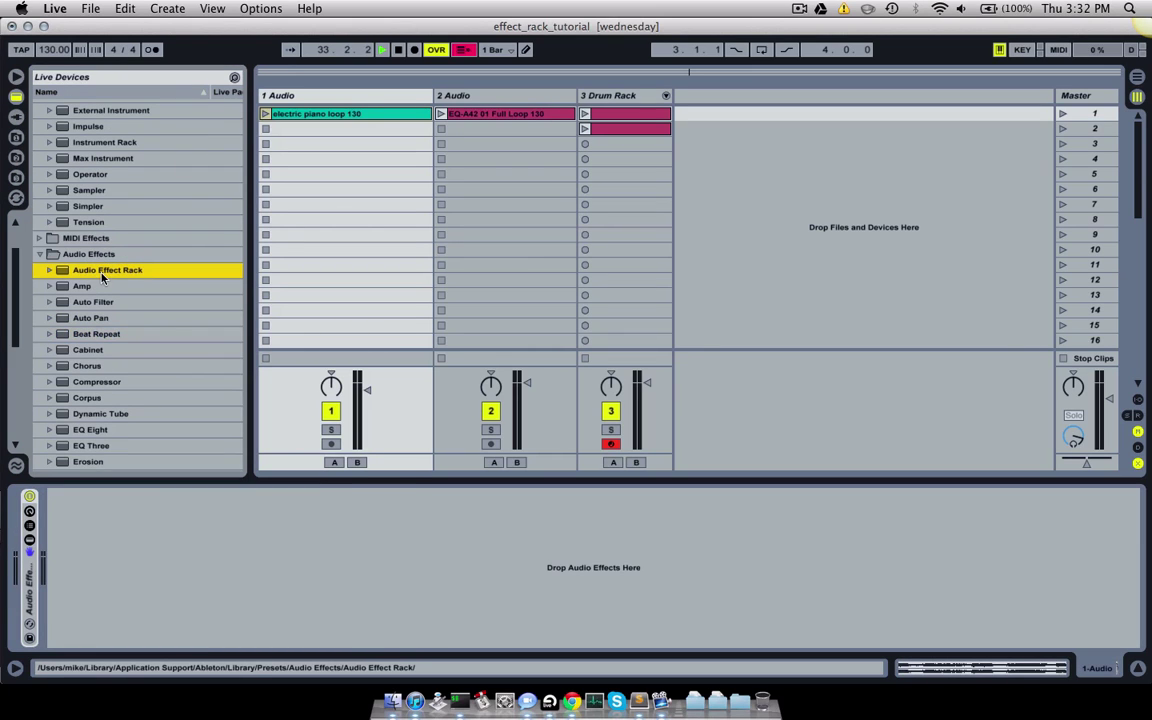
left_click_drag(141, 270, 251, 531)
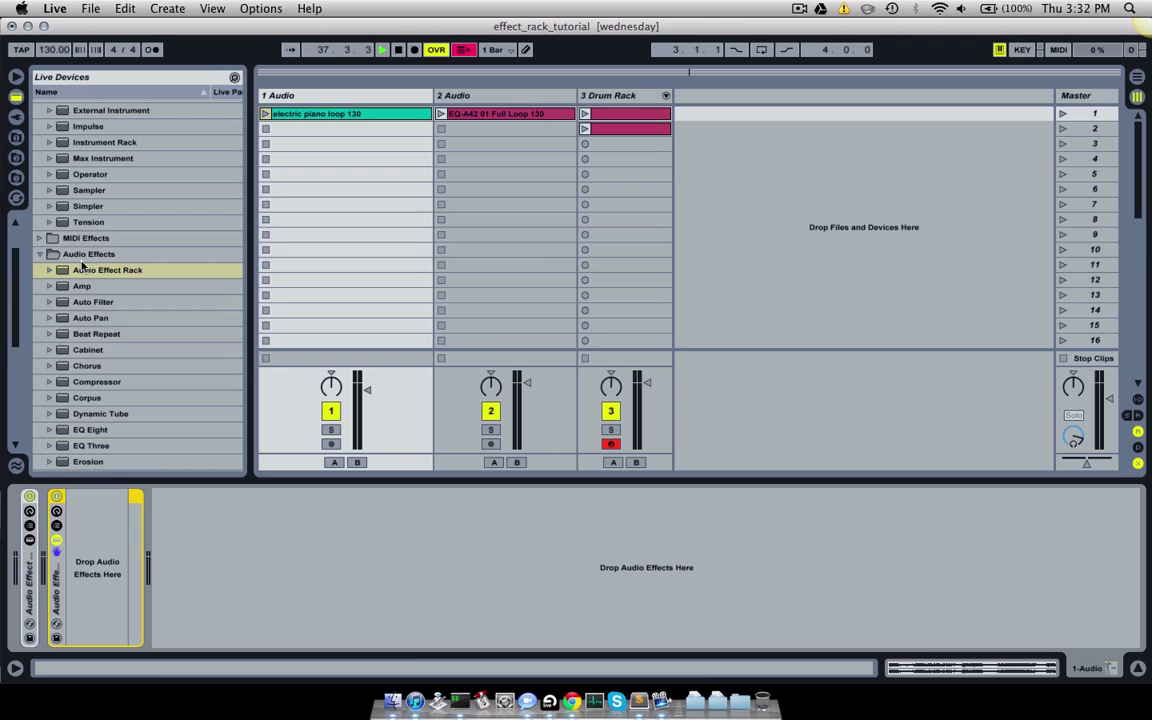
- Look through the available audio effects and add a Phaser inside the new Audio Effect Rack
scroll(140, 258, "down", 5)
scroll(146, 264, "down", 4)
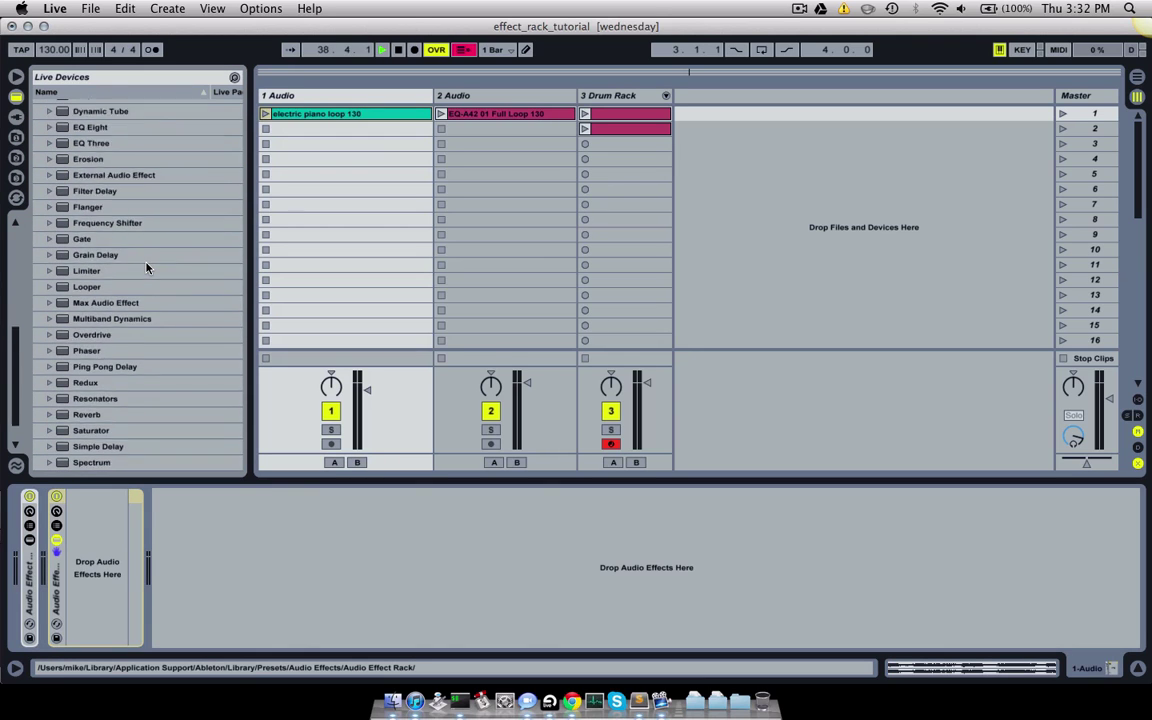
scroll(130, 290, "up", 3)
scroll(112, 259, "up", 1)
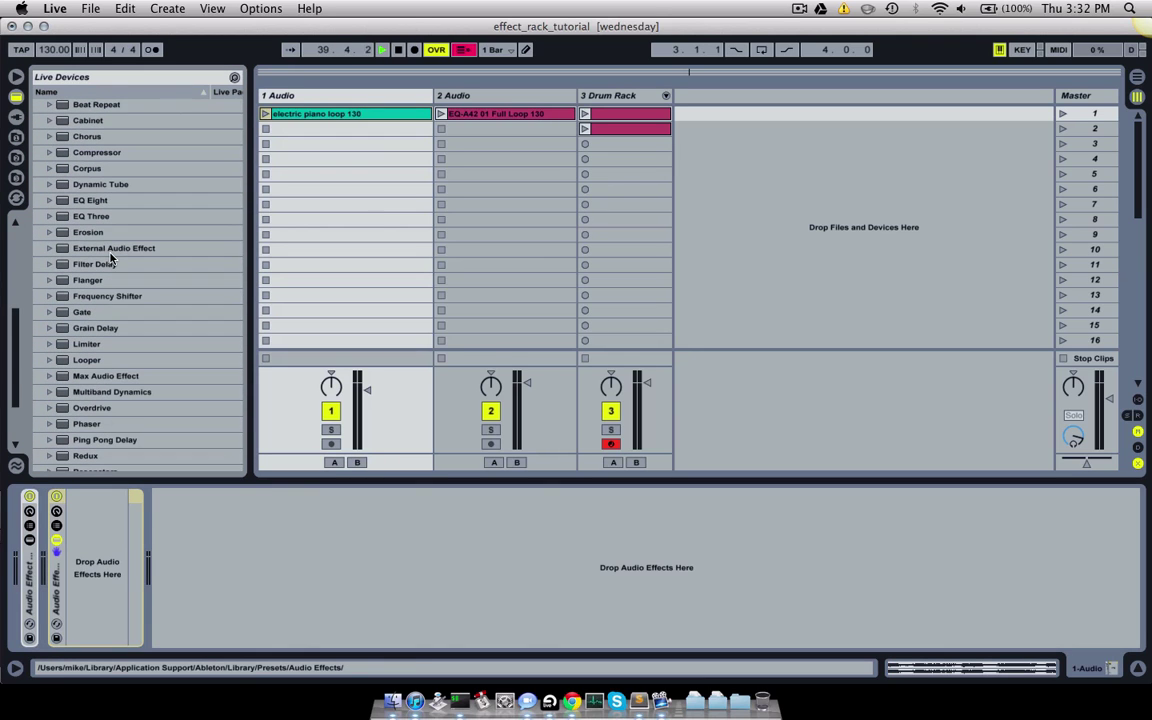
scroll(110, 258, "up", 4)
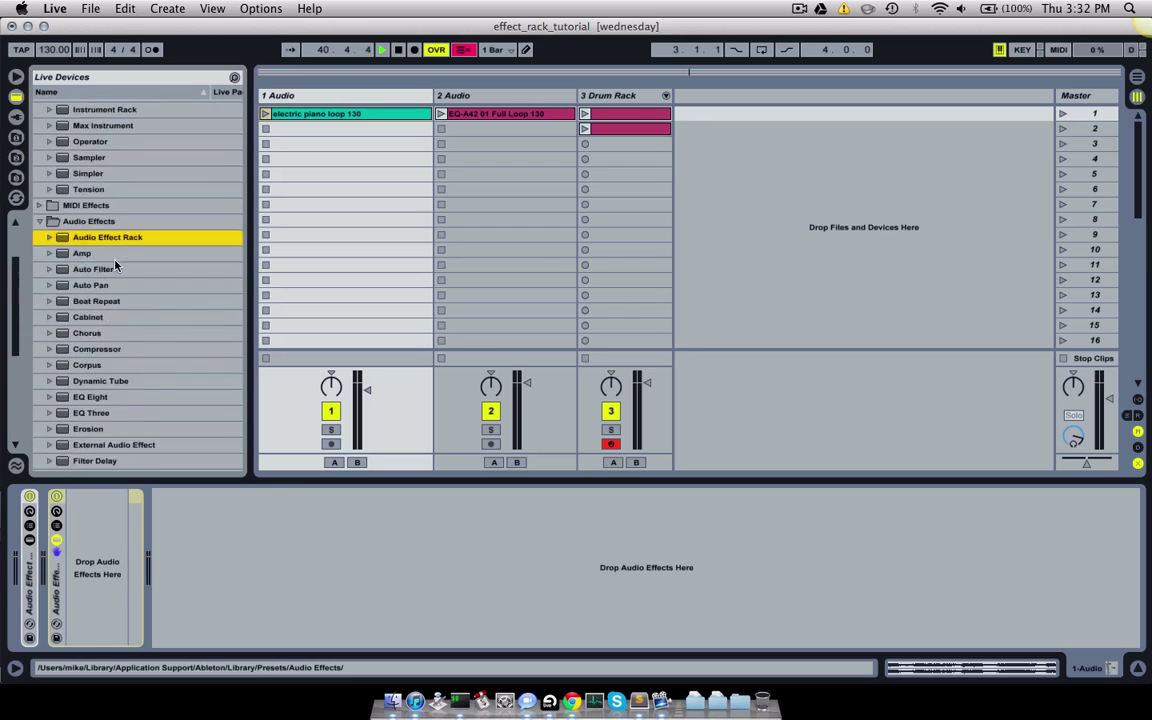
scroll(121, 262, "down", 5)
scroll(138, 267, "down", 2)
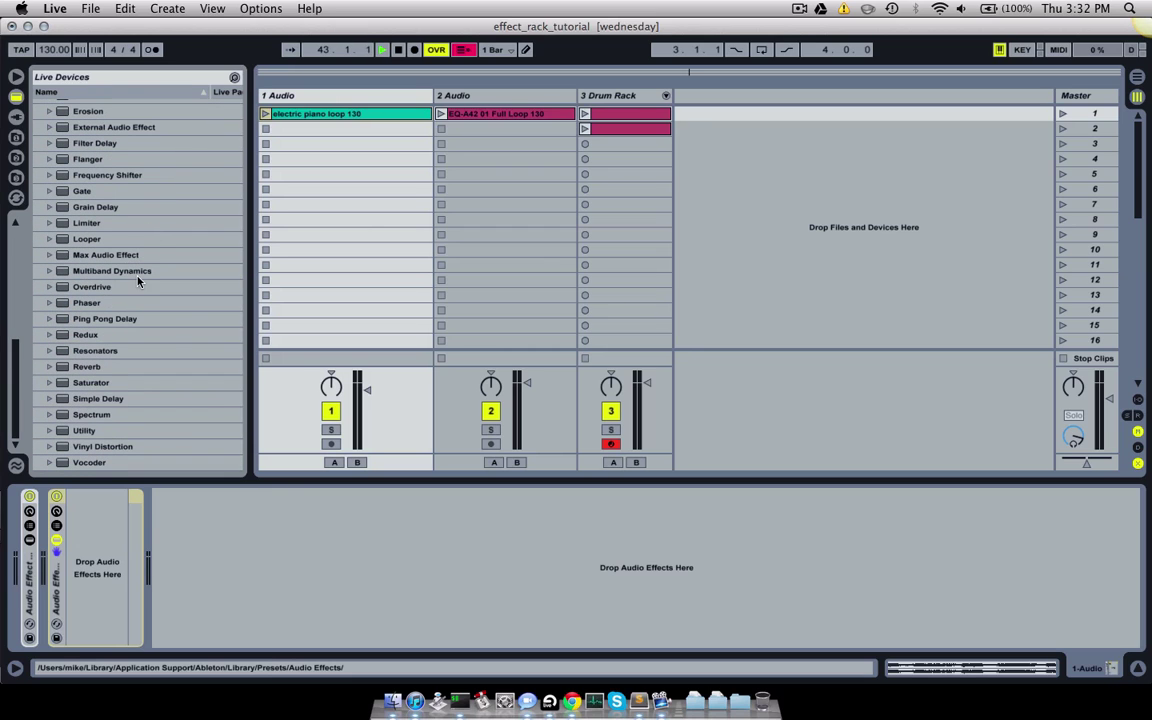
left_click_drag(79, 303, 112, 584)
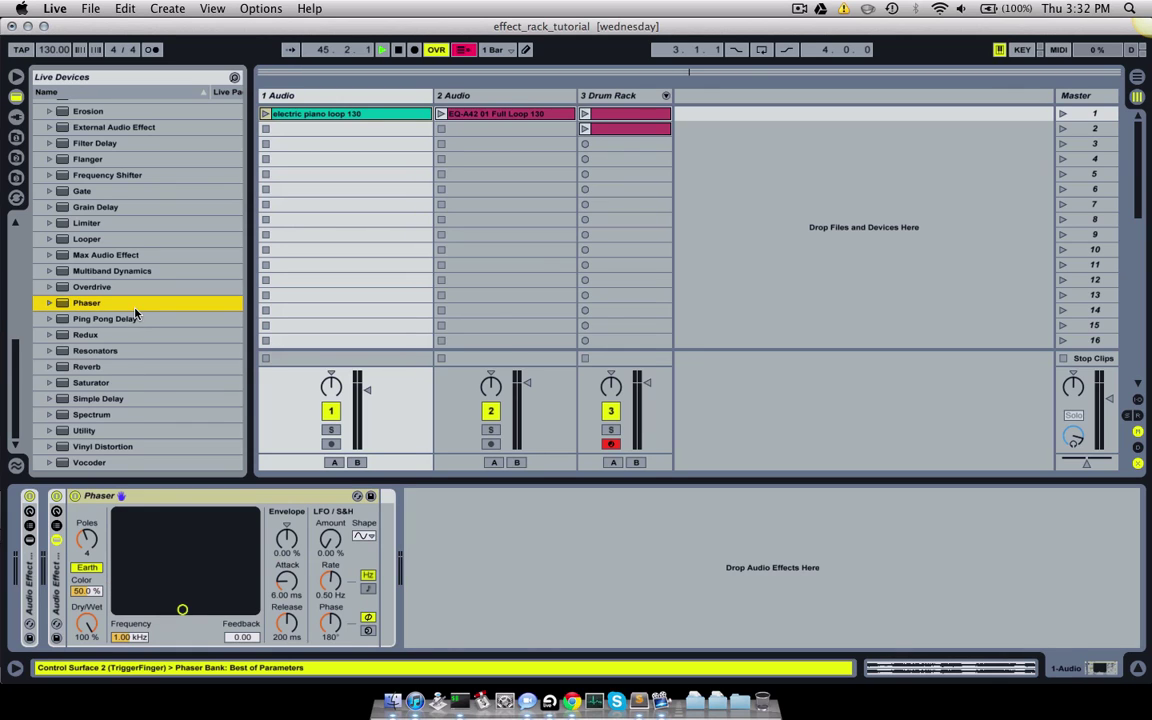
- Add a Simple Delay after the Phaser inside the new rack
scroll(135, 310, "up", 5)
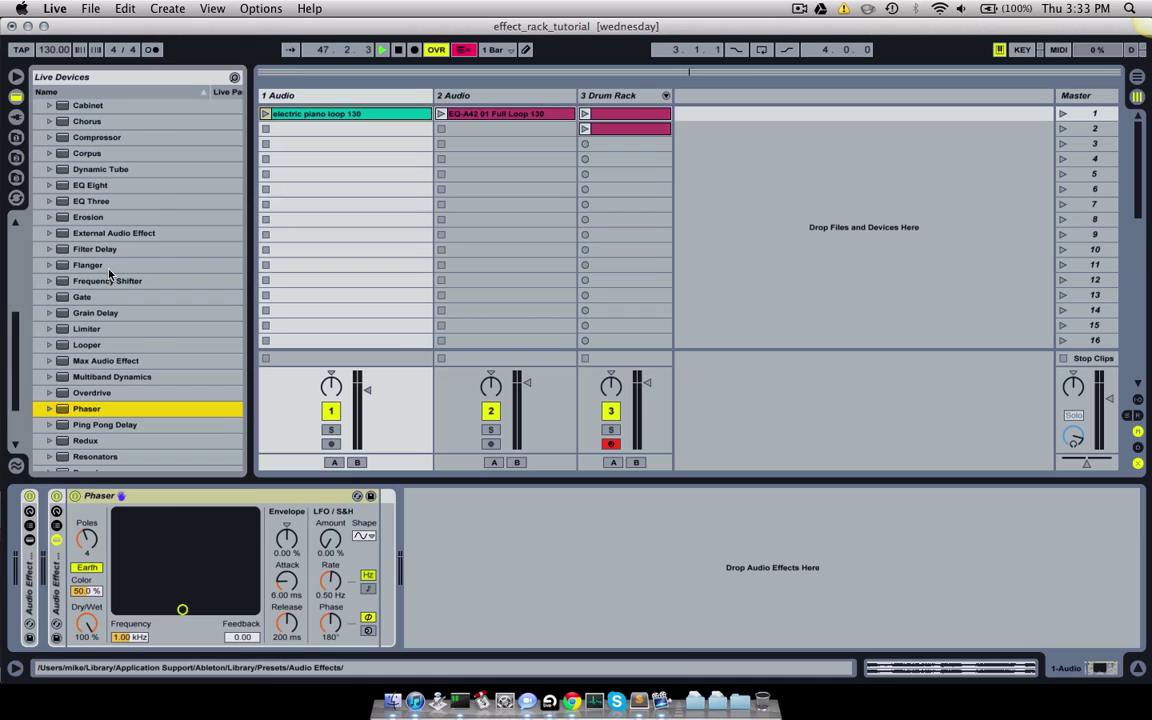
scroll(110, 273, "down", 5)
left_click(95, 398)
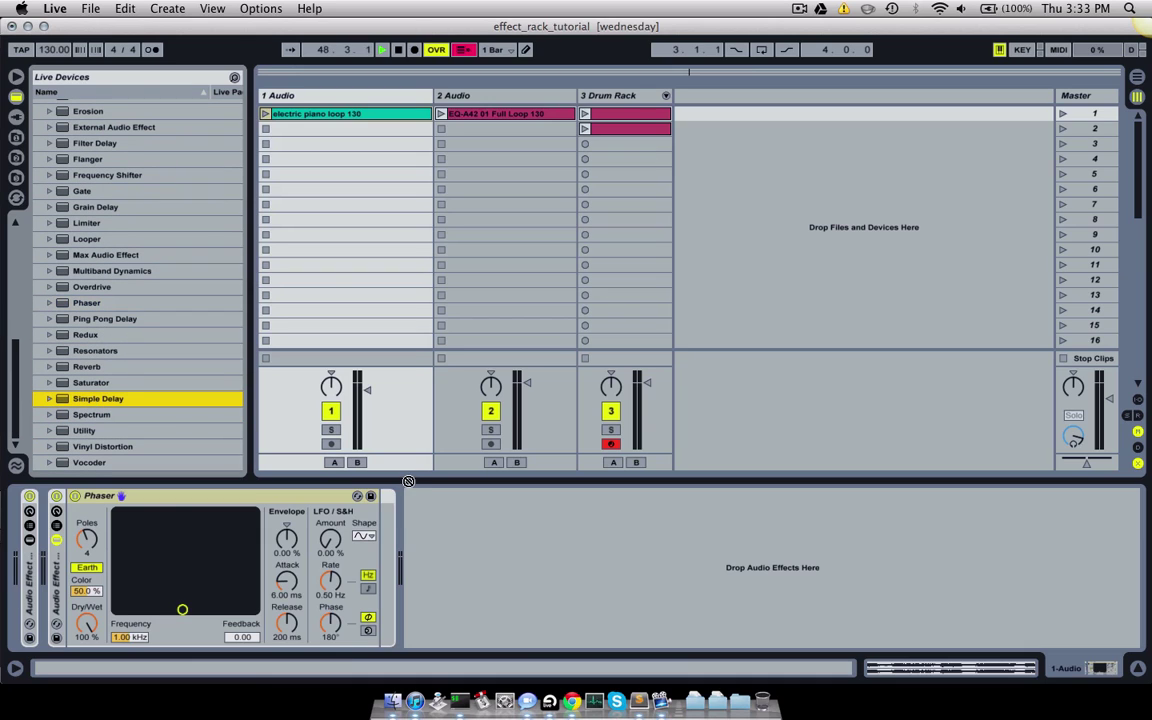
left_click_drag(408, 481, 363, 559)
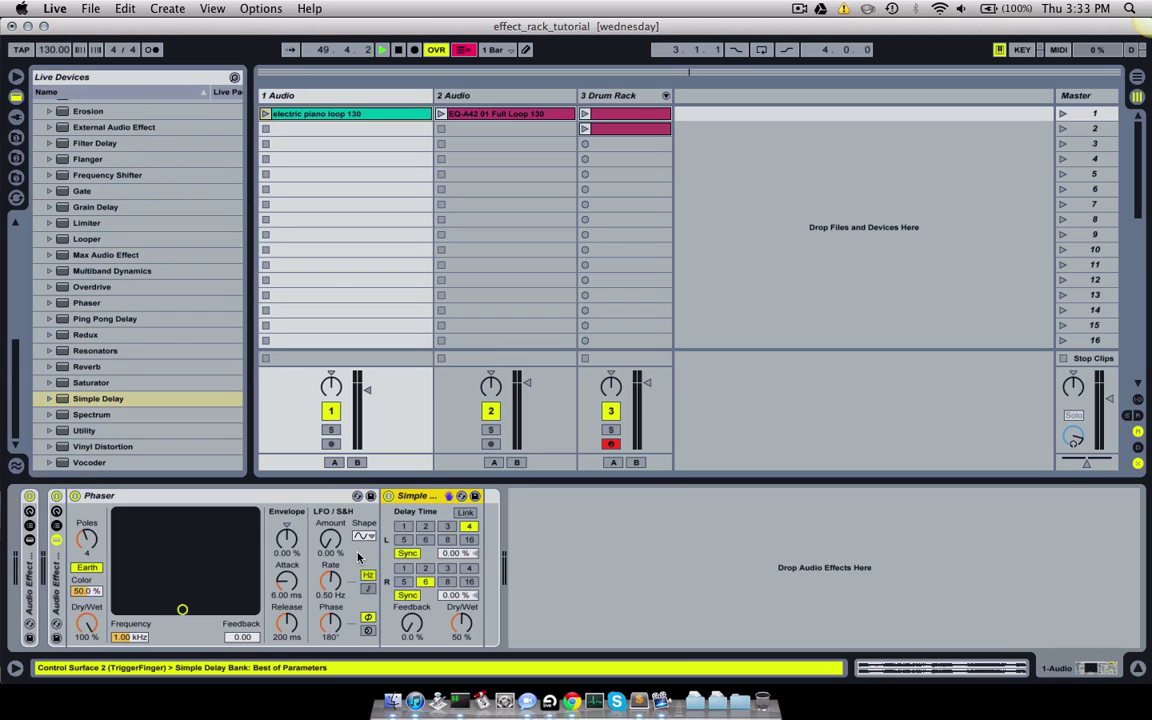
- Show and hide the new rack's chain list, and display its eight macro controls
left_click(55, 526)
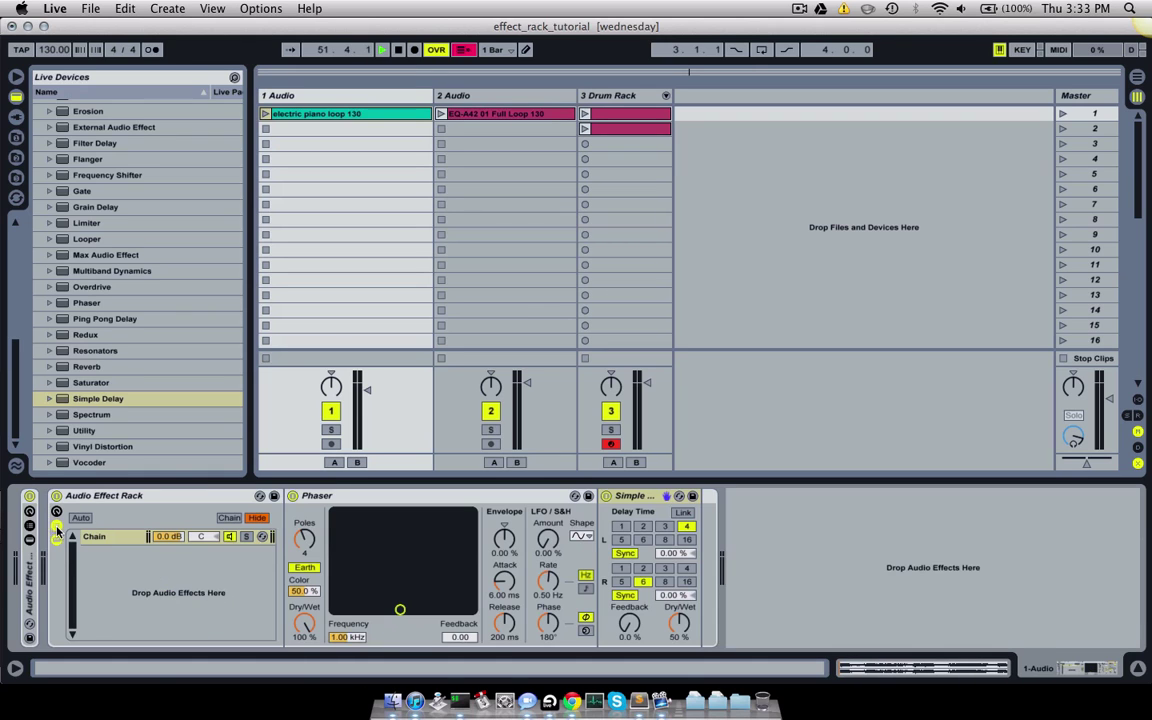
left_click(55, 526)
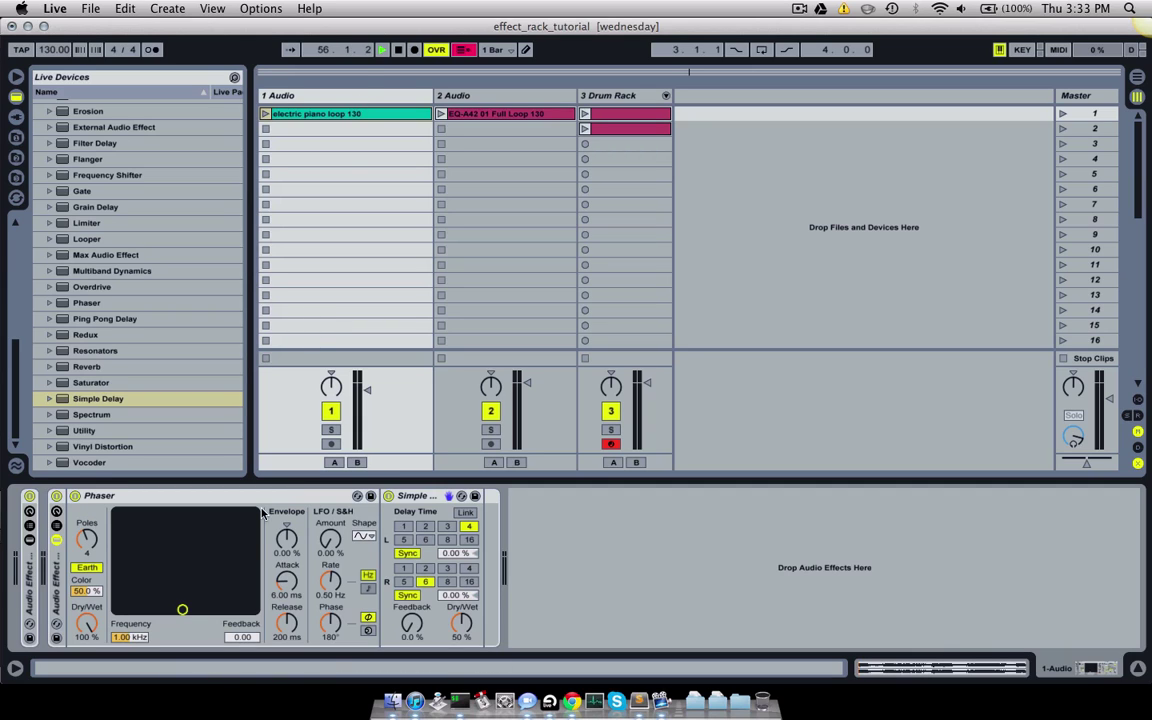
left_click(56, 511)
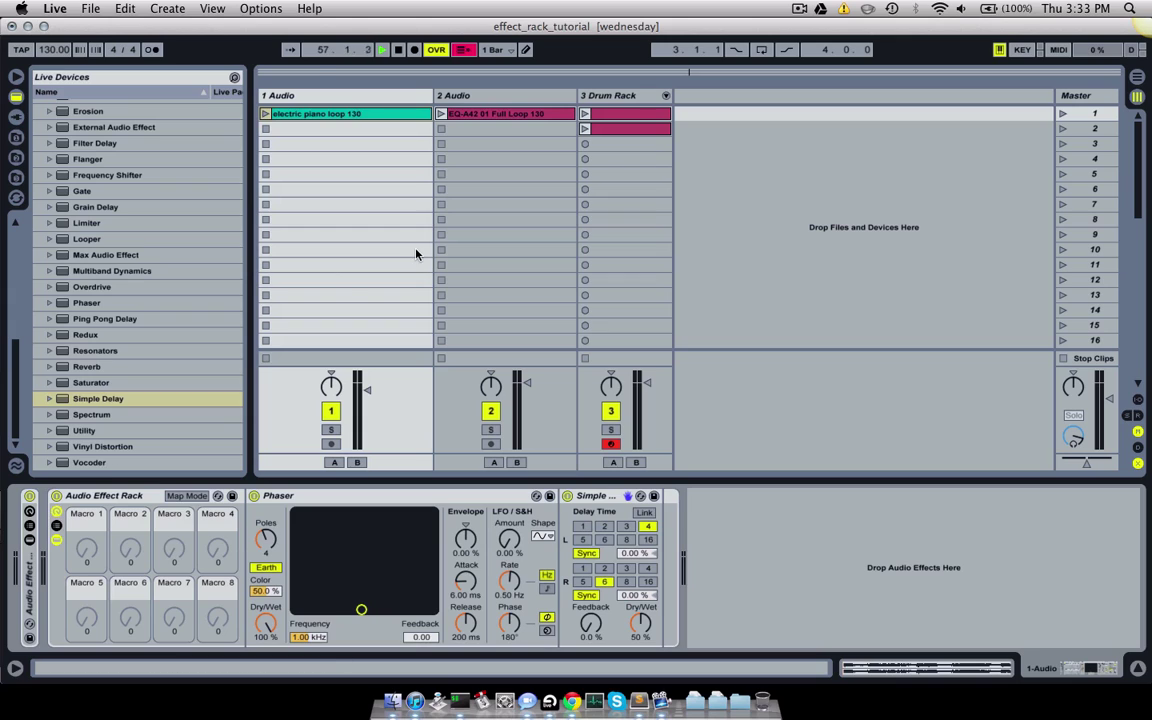
- Play the electric piano loop 130 clip through the Phaser and Simple Delay, and stop playback
left_click(265, 114)
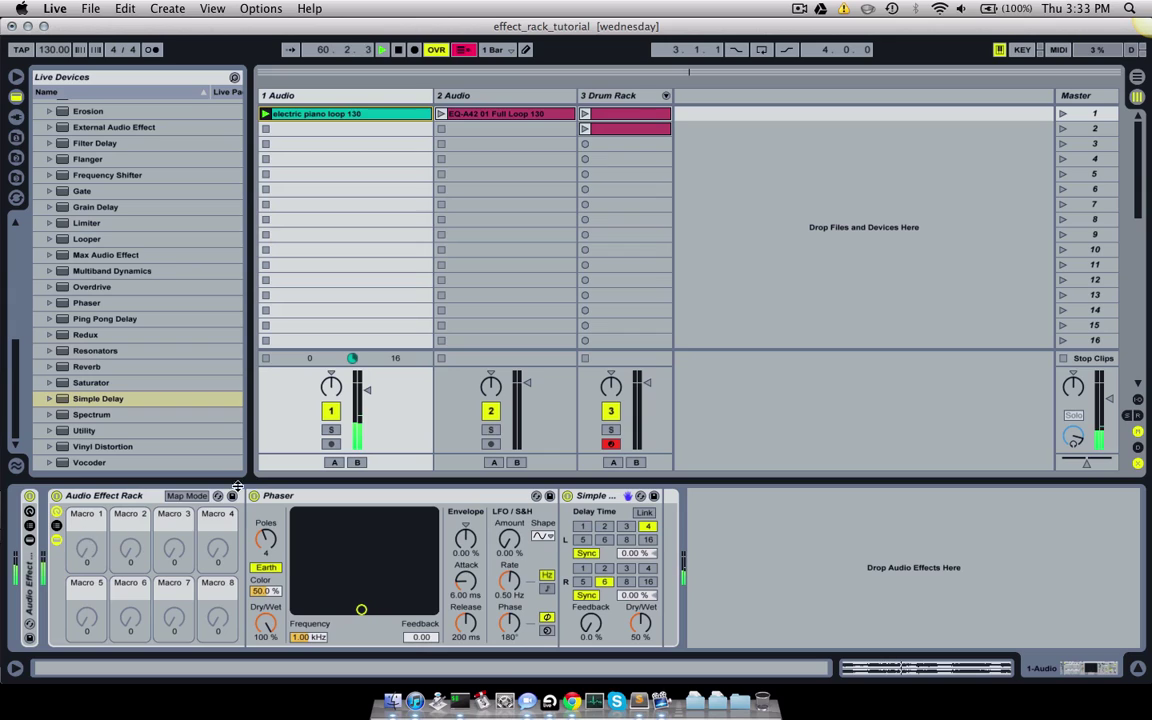
key("space")
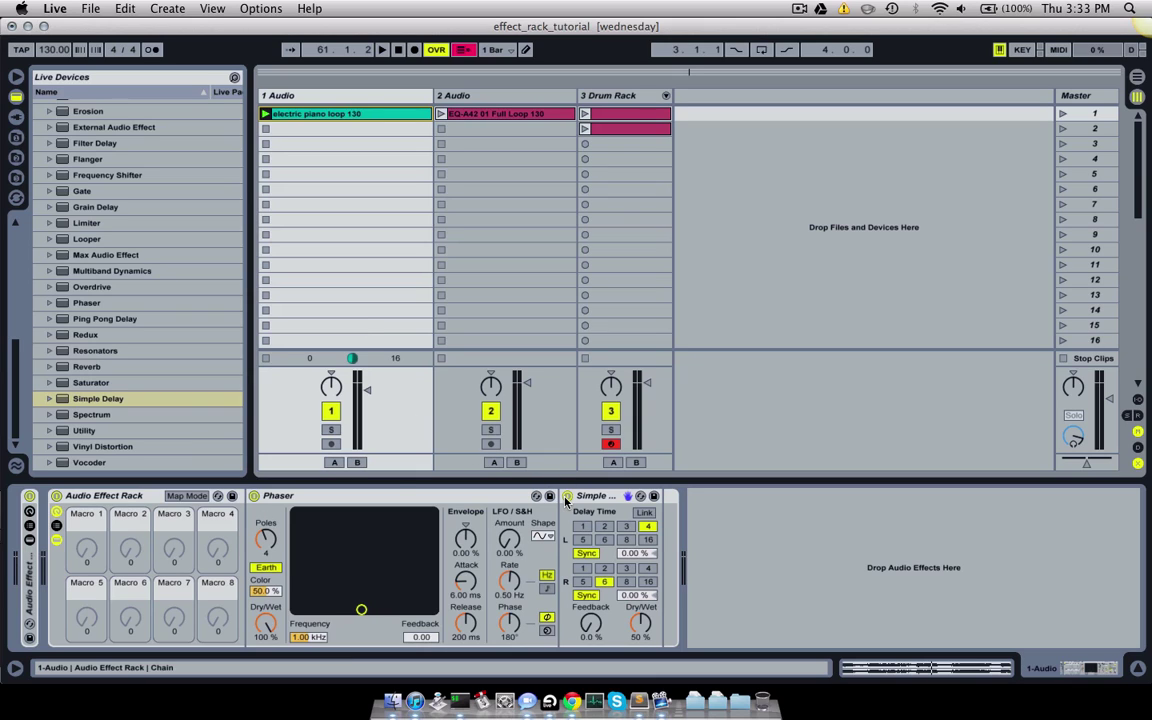
- Try the new rack's unmapped Macro 1, return it to 0, and toggle the Simple Delay, leaving it switched off
left_click_drag(87, 550, 87, 548)
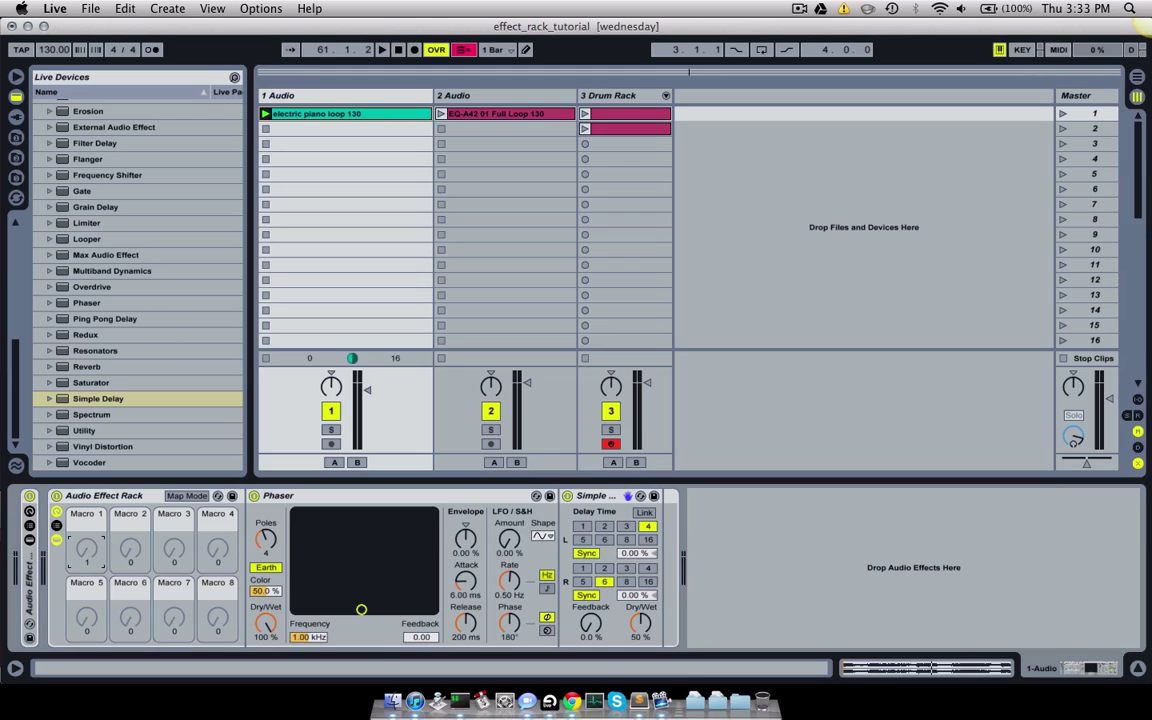
left_click(568, 497)
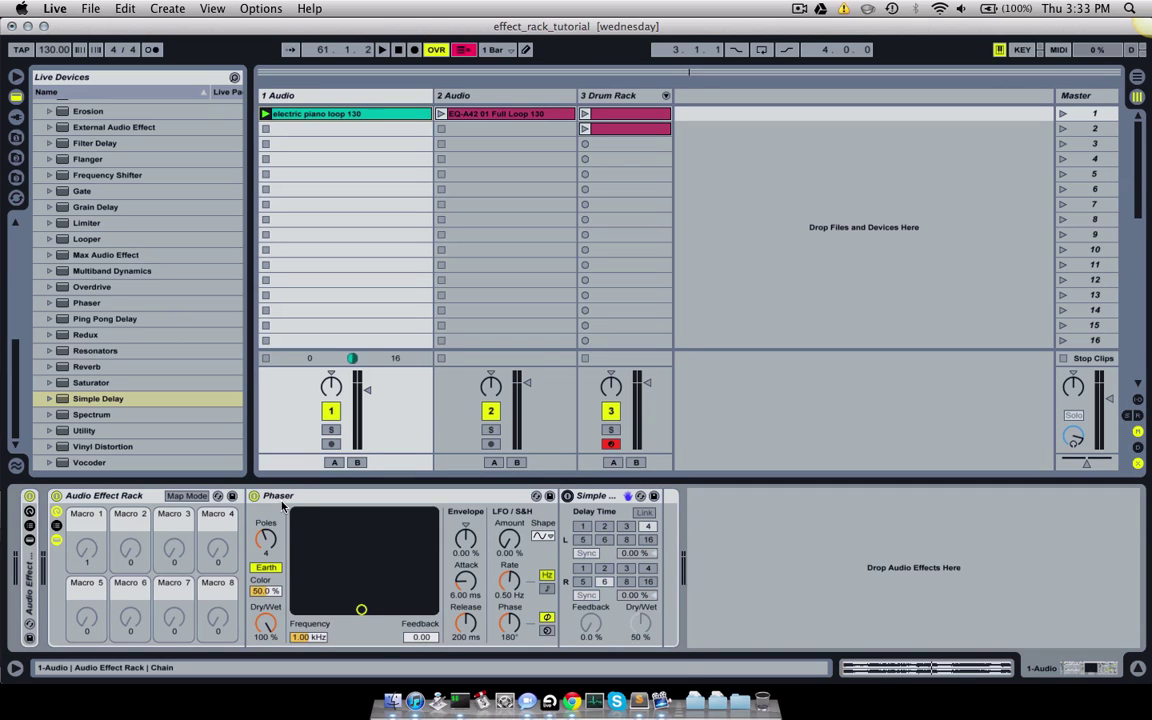
left_click(567, 496)
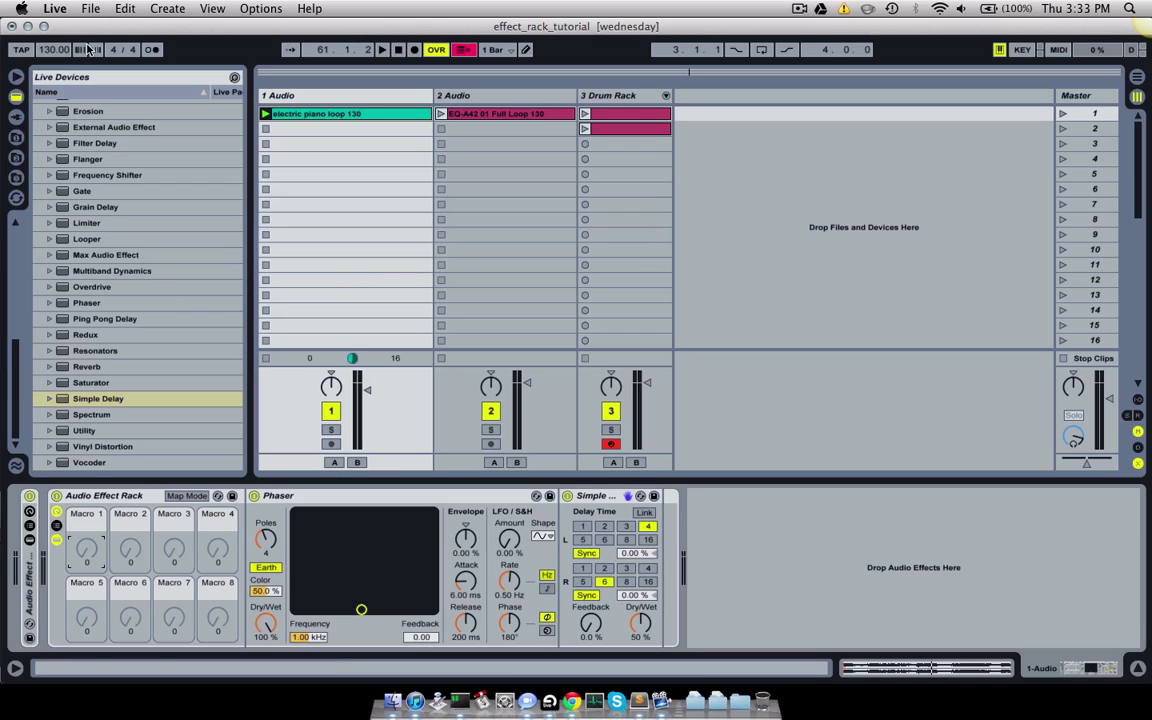
left_click(567, 496)
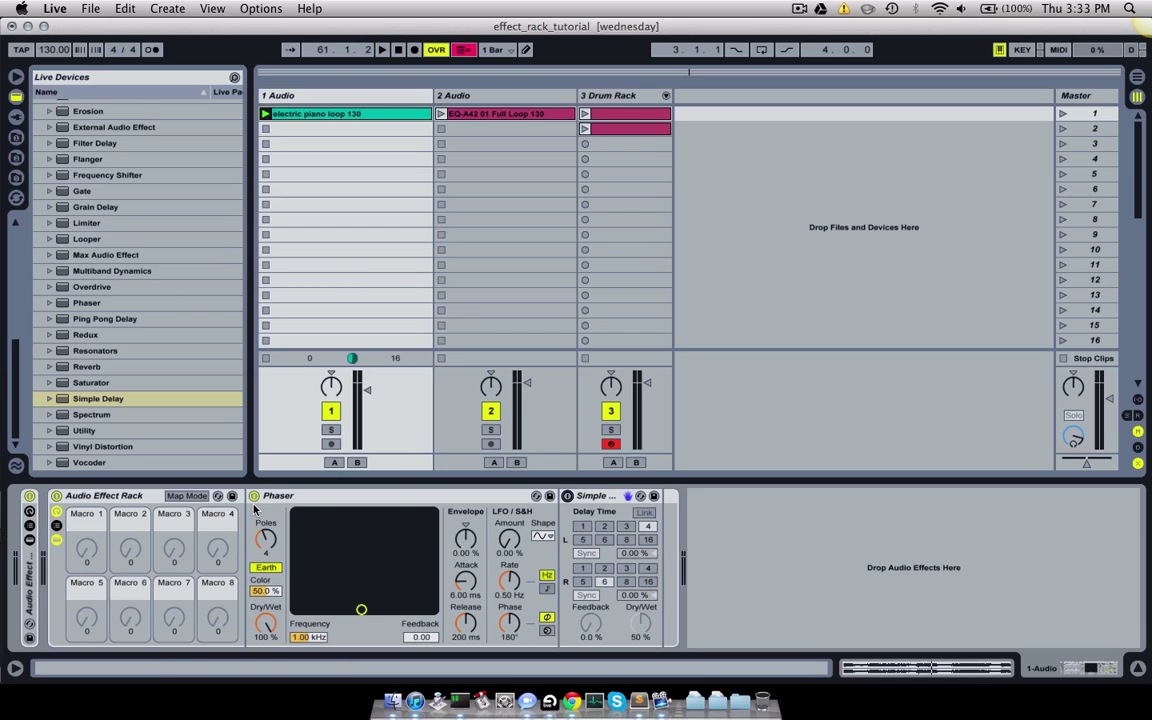
- Switch off the Phaser and map its device on/off switch to Macro 1 of the new rack
left_click(255, 496)
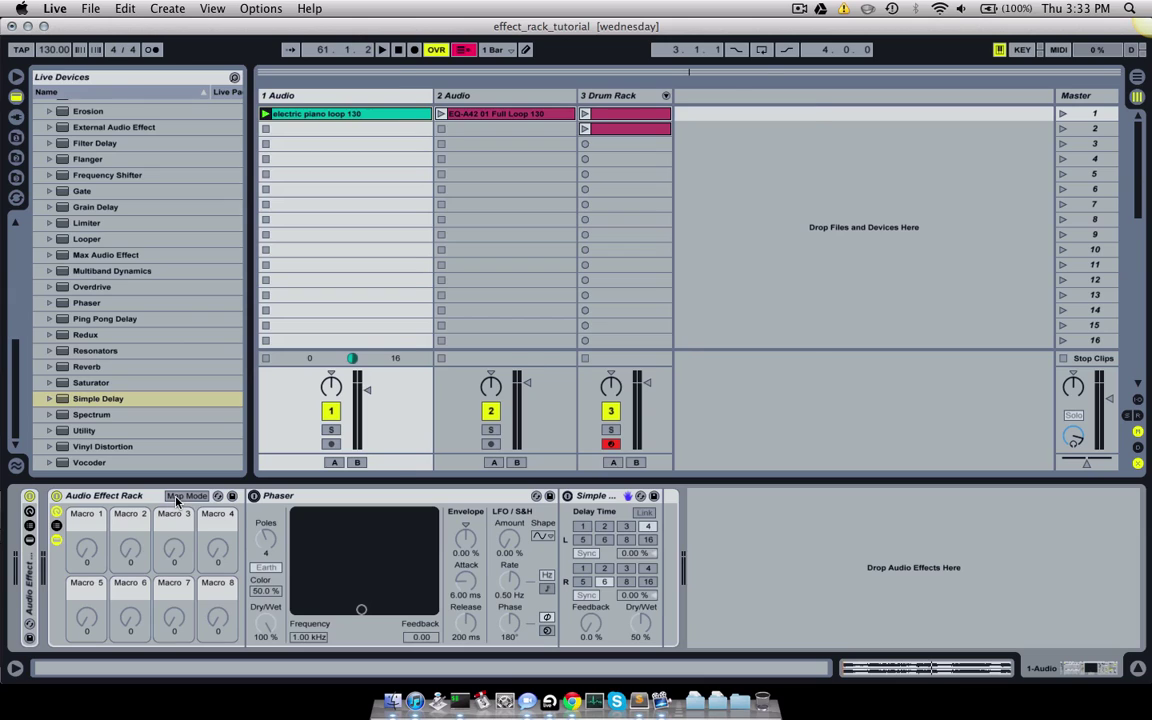
left_click(177, 497)
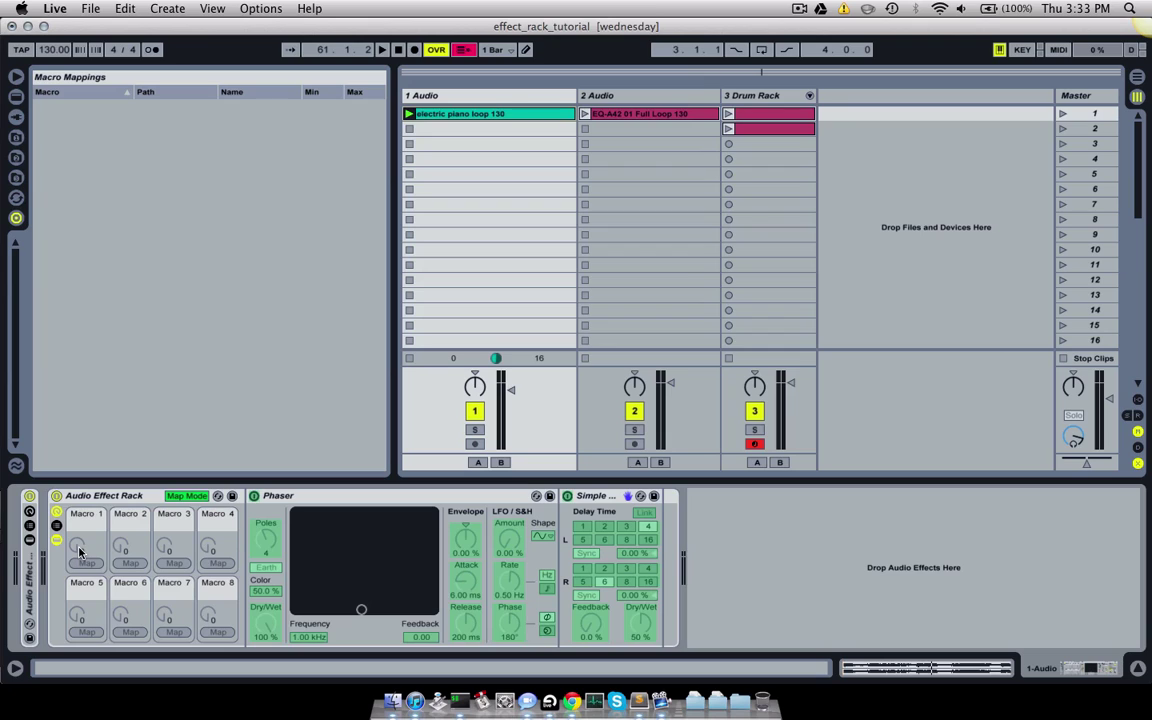
left_click(254, 497)
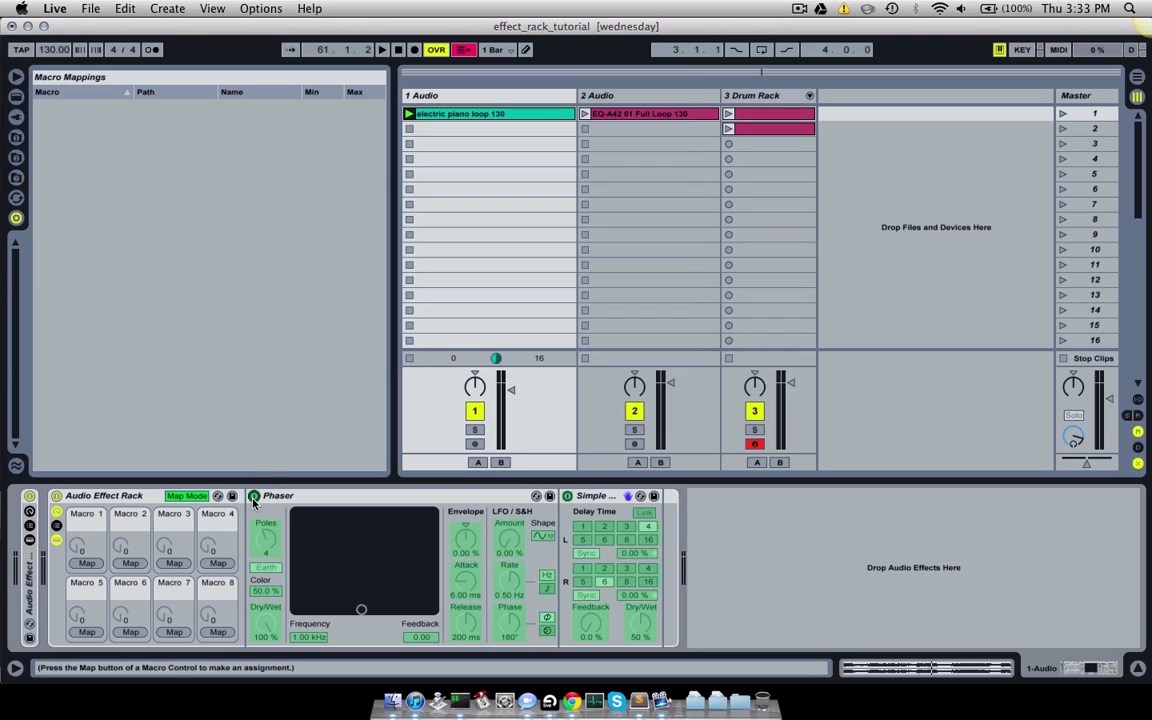
left_click(92, 564)
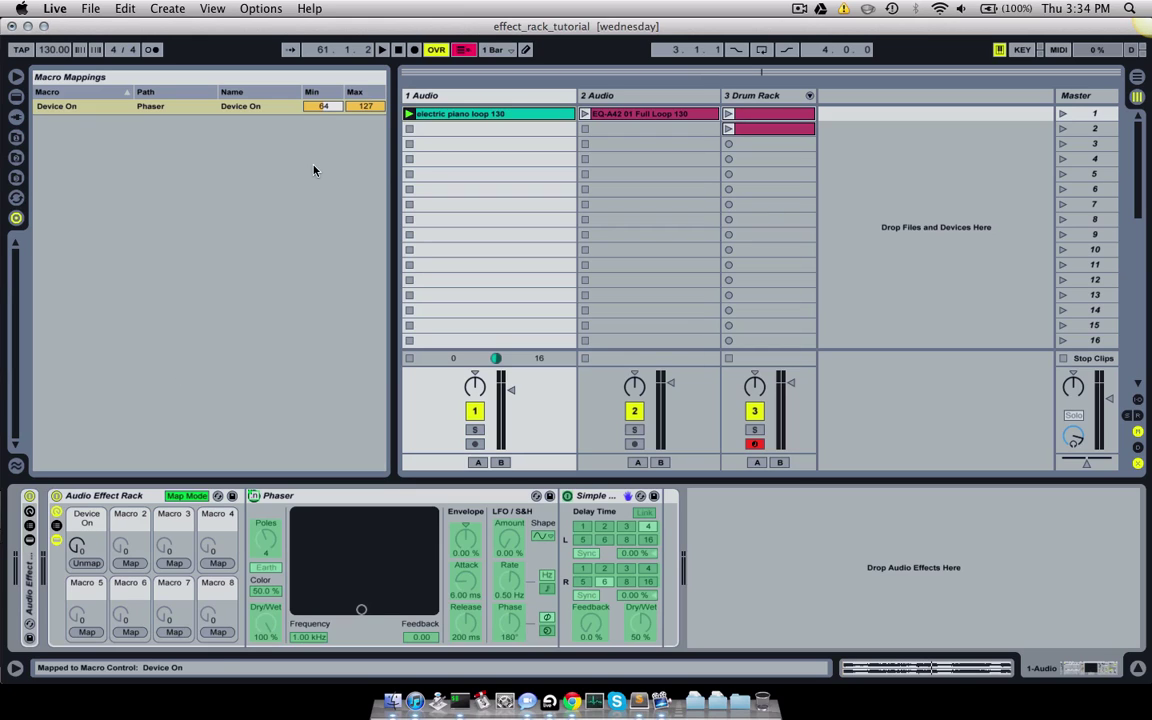
- Set the minimum of the Device On mapping to 1, and try Macro 1 outside map mode
left_click(310, 106)
mouse_move(310, 106)
left_mouse_down()
mouse_move(310, 143)
mouse_move(323, 118)
left_mouse_up()
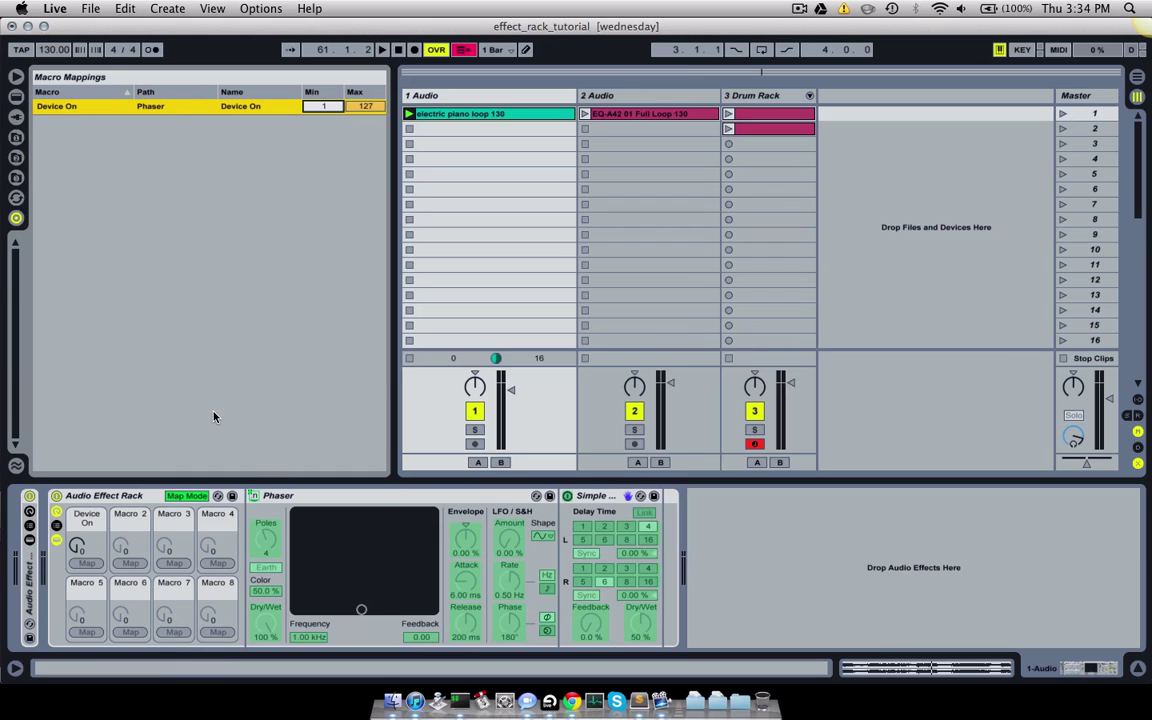
left_click(187, 496)
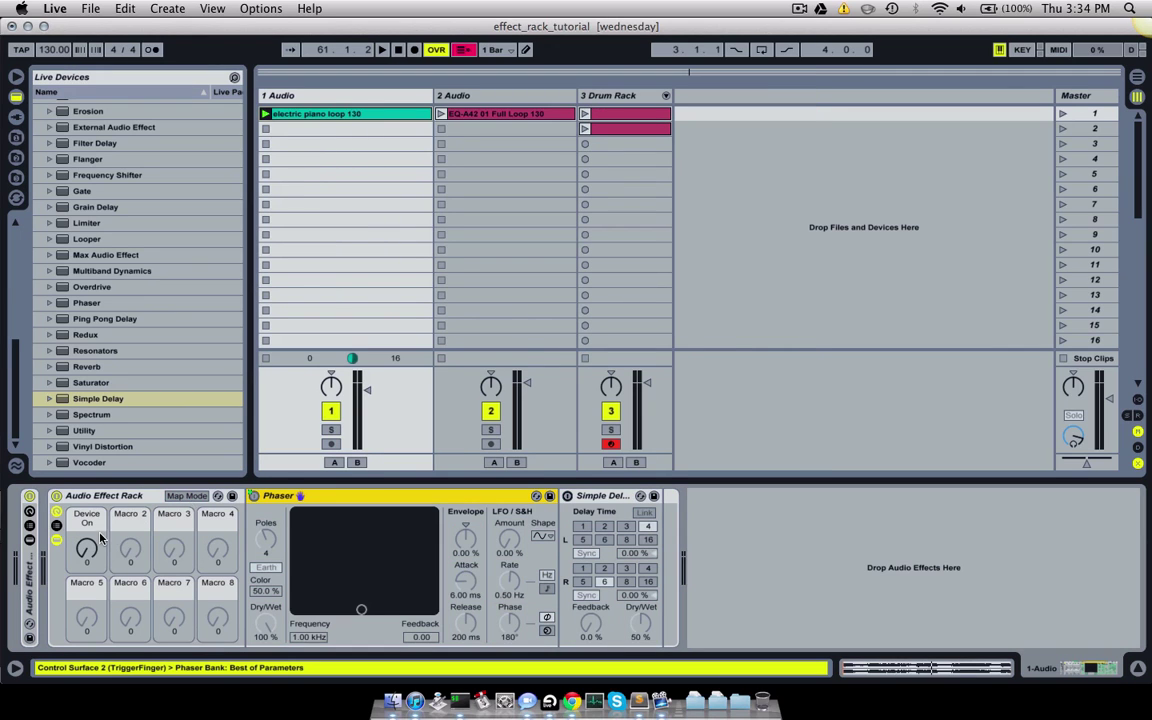
mouse_move(88, 548)
left_mouse_down()
mouse_move(88, 522)
mouse_move(88, 553)
left_mouse_up()
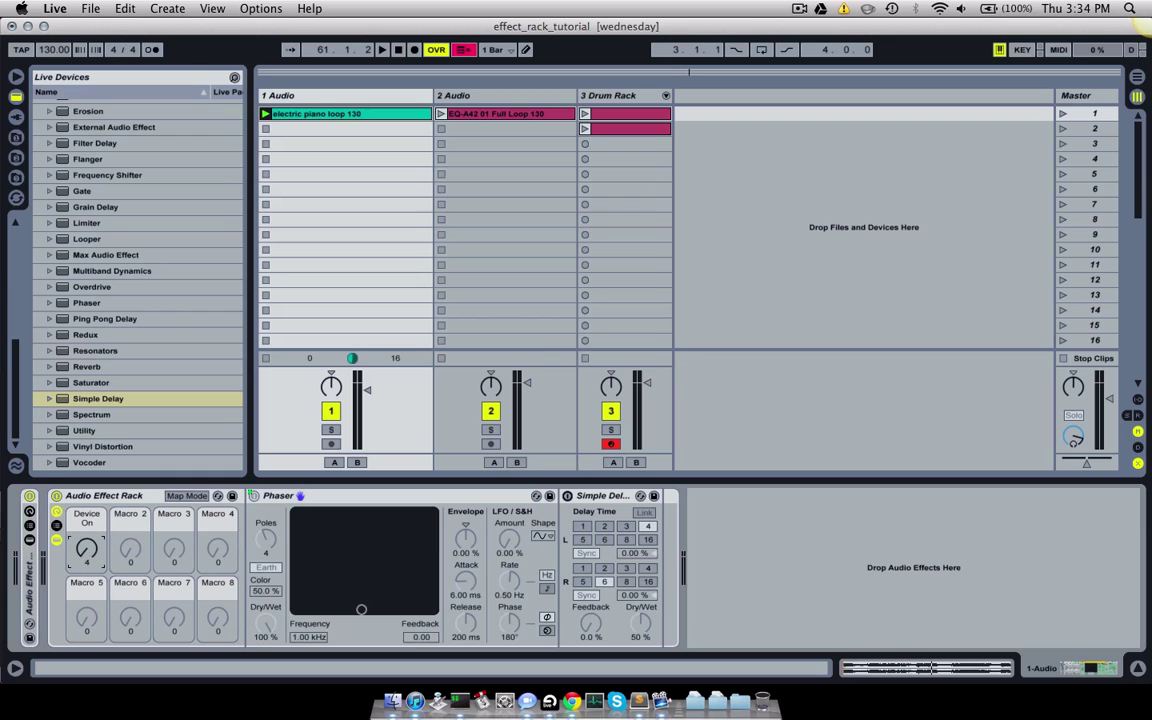
- Raise Macro 1 to 2 in map mode and map the Phaser's Frequency to it
left_click(187, 495)
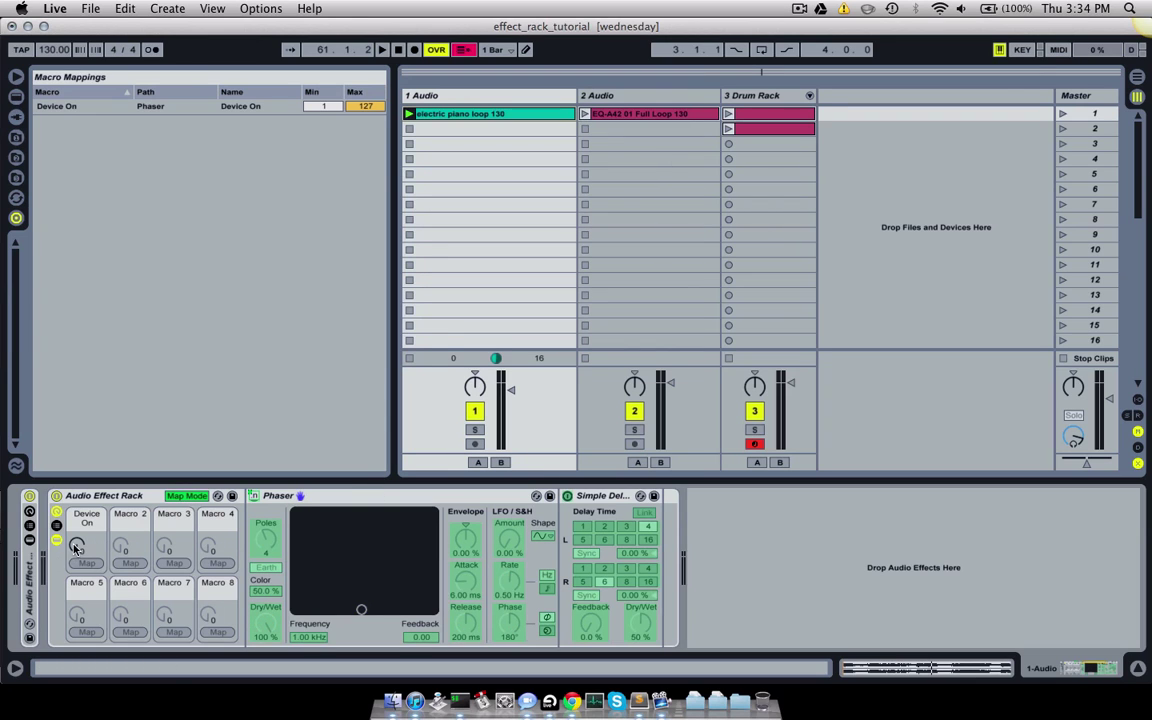
left_click_drag(77, 547, 77, 545)
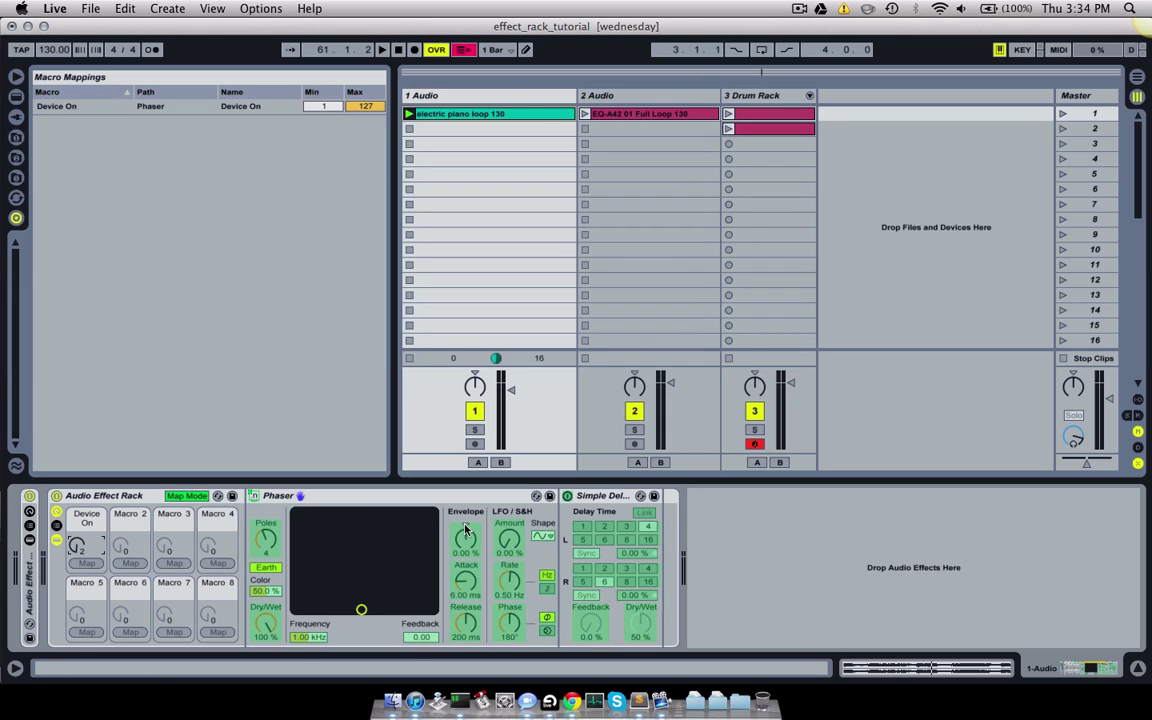
left_click(310, 639)
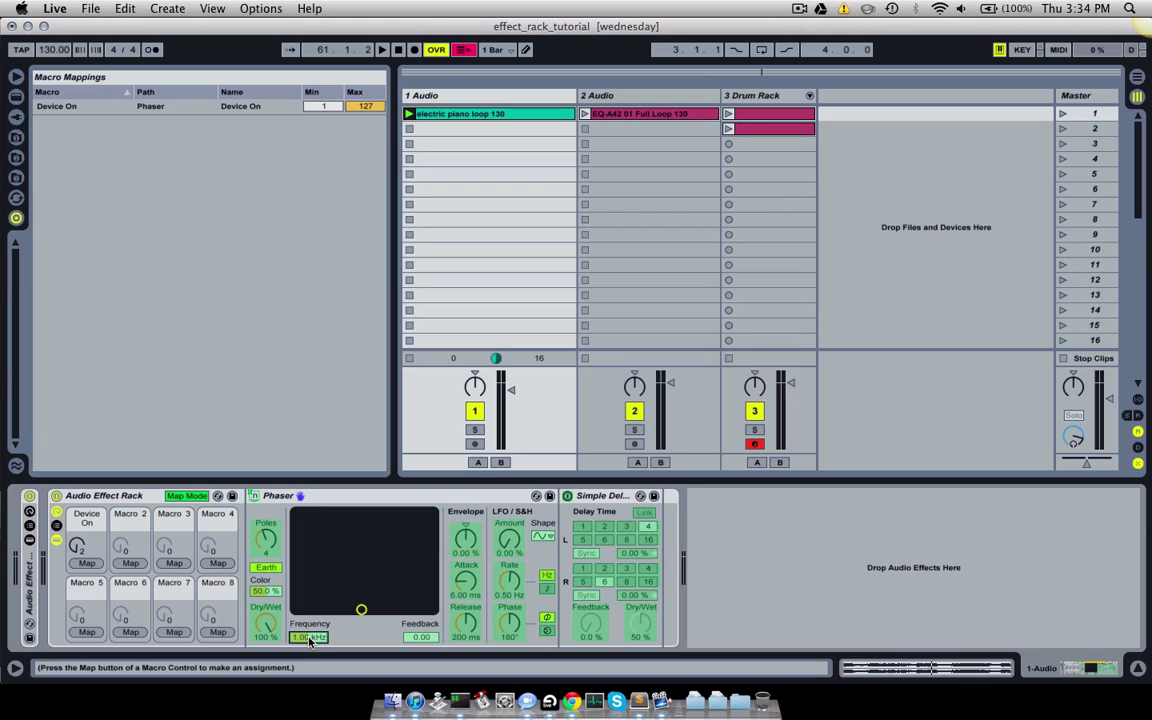
left_click(87, 563)
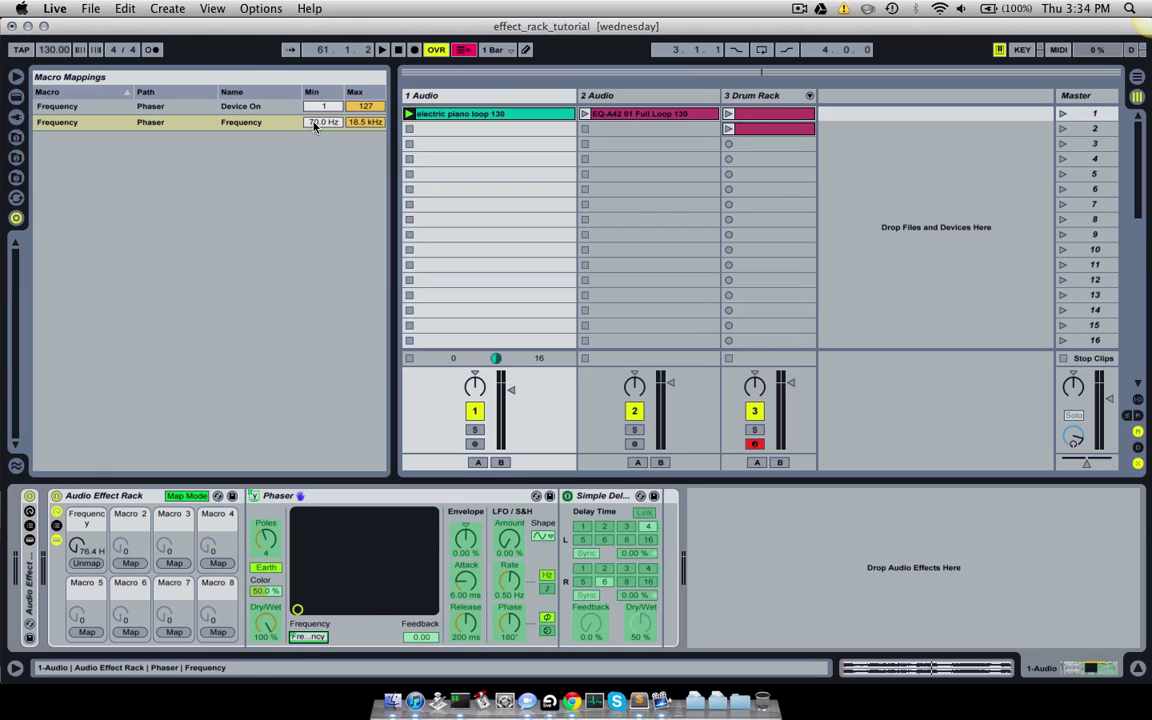
- Start playback, try the Frequency mapping's minimum and return it to 70.0 Hz, and turn Macro 1 back to its lowest value
left_click_drag(322, 122, 322, 71)
key("space")
left_click_drag(316, 122, 316, 175)
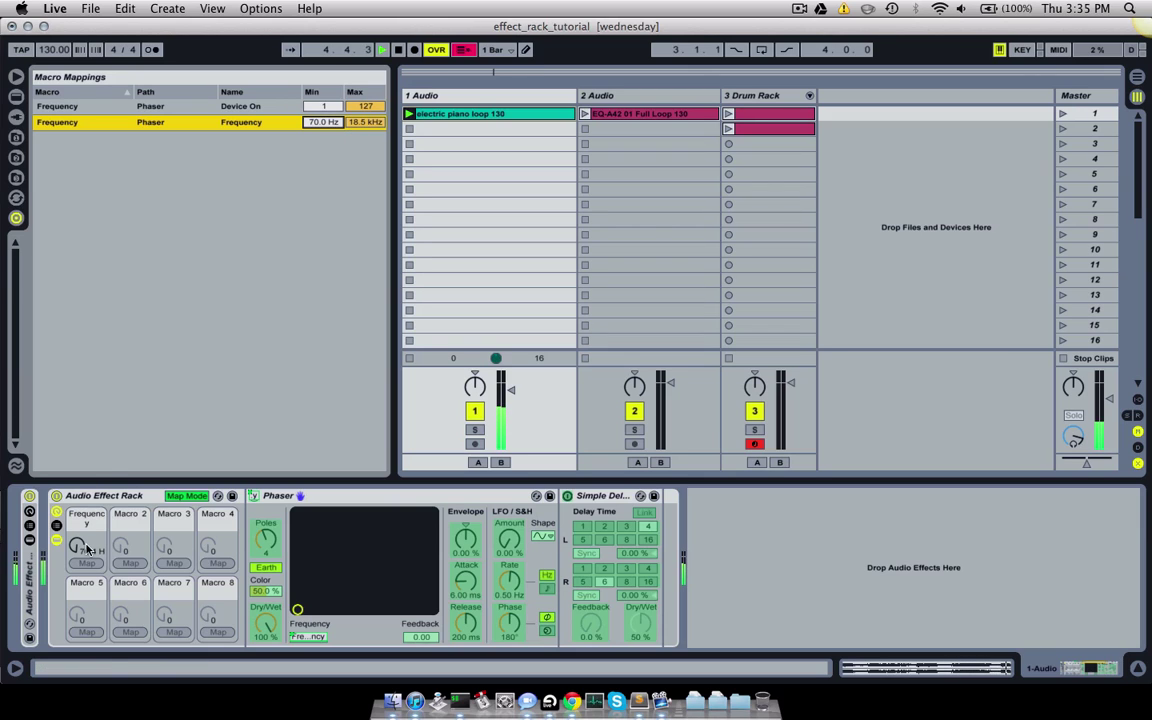
mouse_move(76, 542)
left_mouse_down()
mouse_move(76, 470)
mouse_move(76, 545)
left_mouse_up()
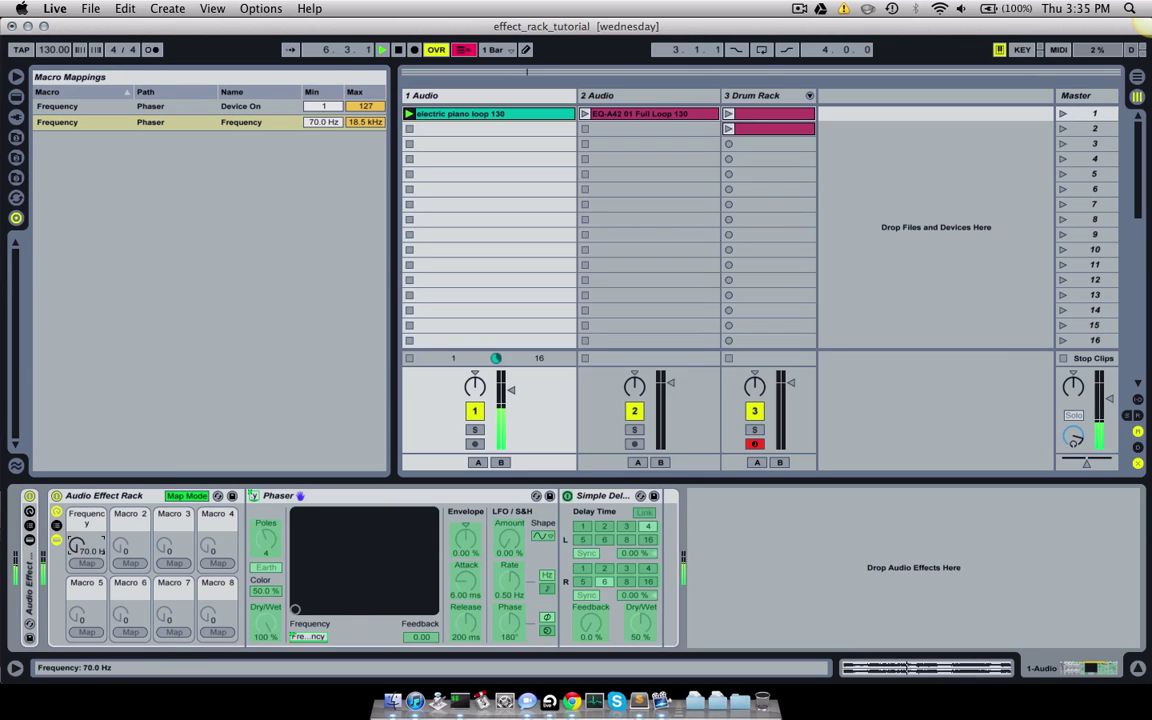
- Map the Phaser's Feedback to Macro 1, and sweep the macro up and back to 0
left_click(414, 637)
left_click(86, 563)
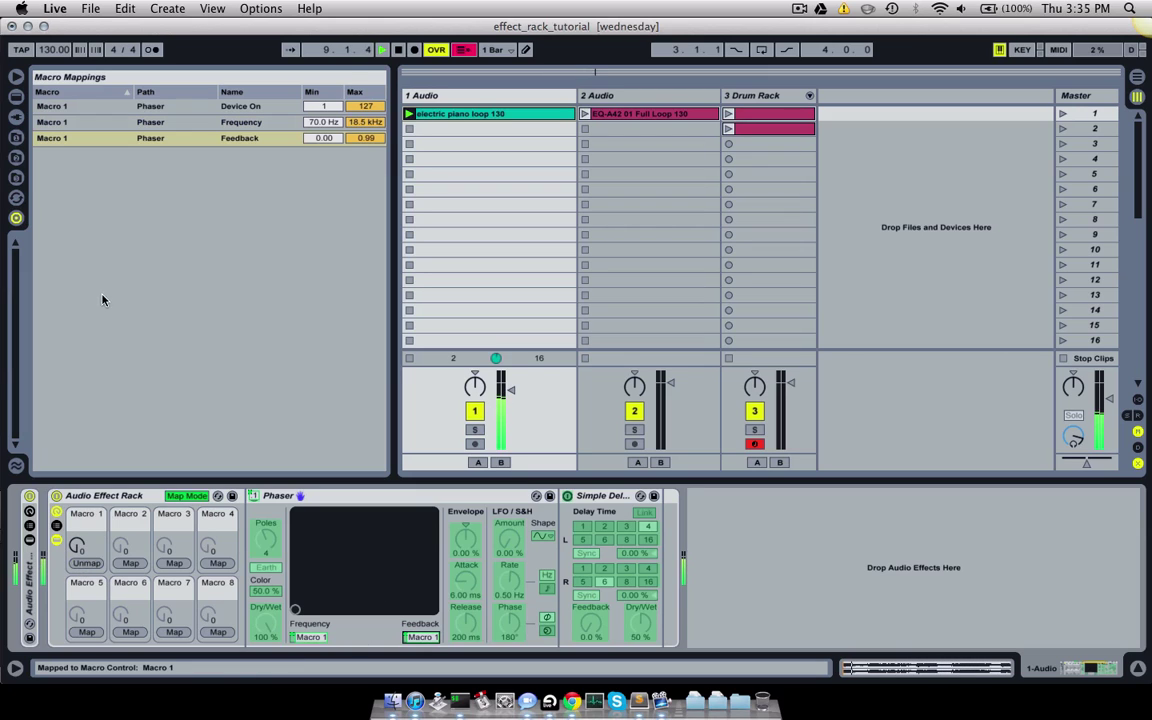
left_click(77, 546)
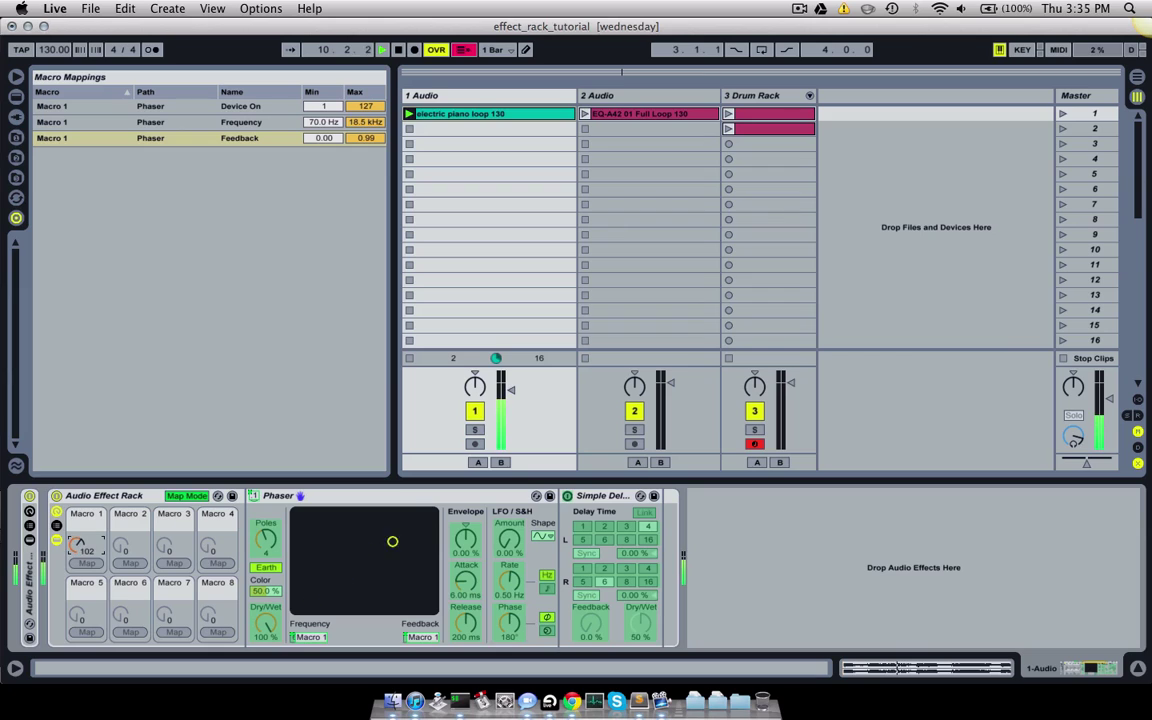
mouse_move(77, 546)
left_mouse_down()
mouse_move(77, 450)
mouse_move(72, 548)
left_mouse_up()
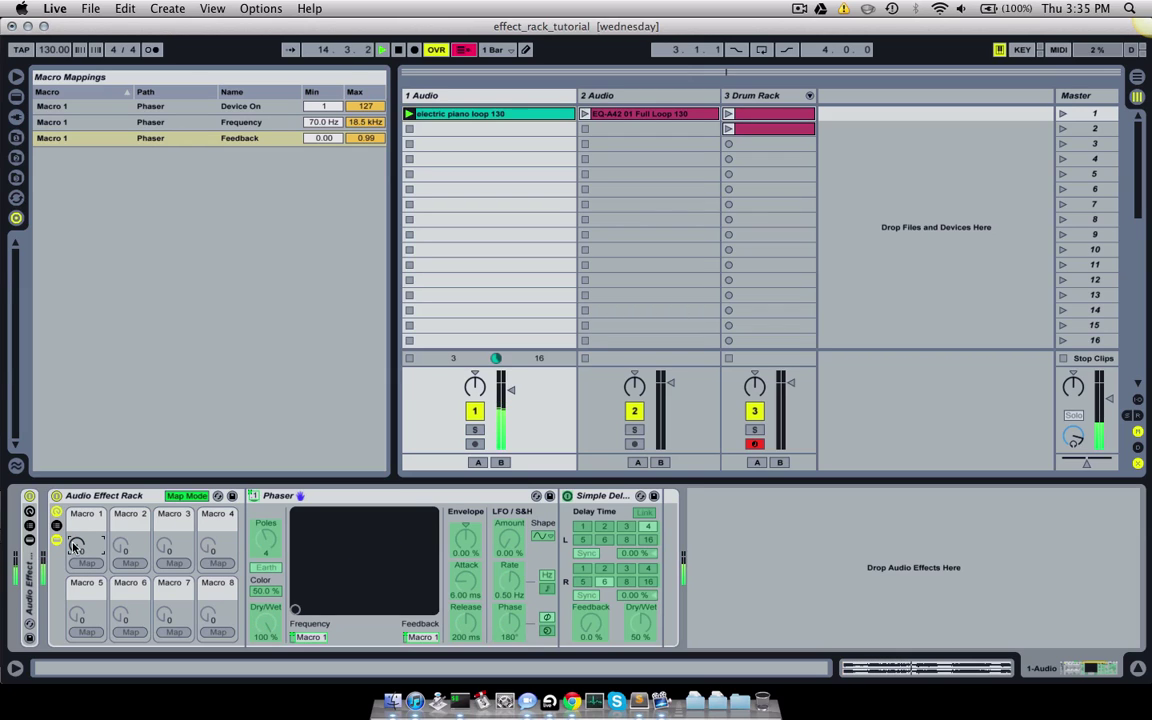
- Stop the electric piano loop 130 clip, and sweep Macro 1 up and back to 0 outside map mode
left_click(409, 359)
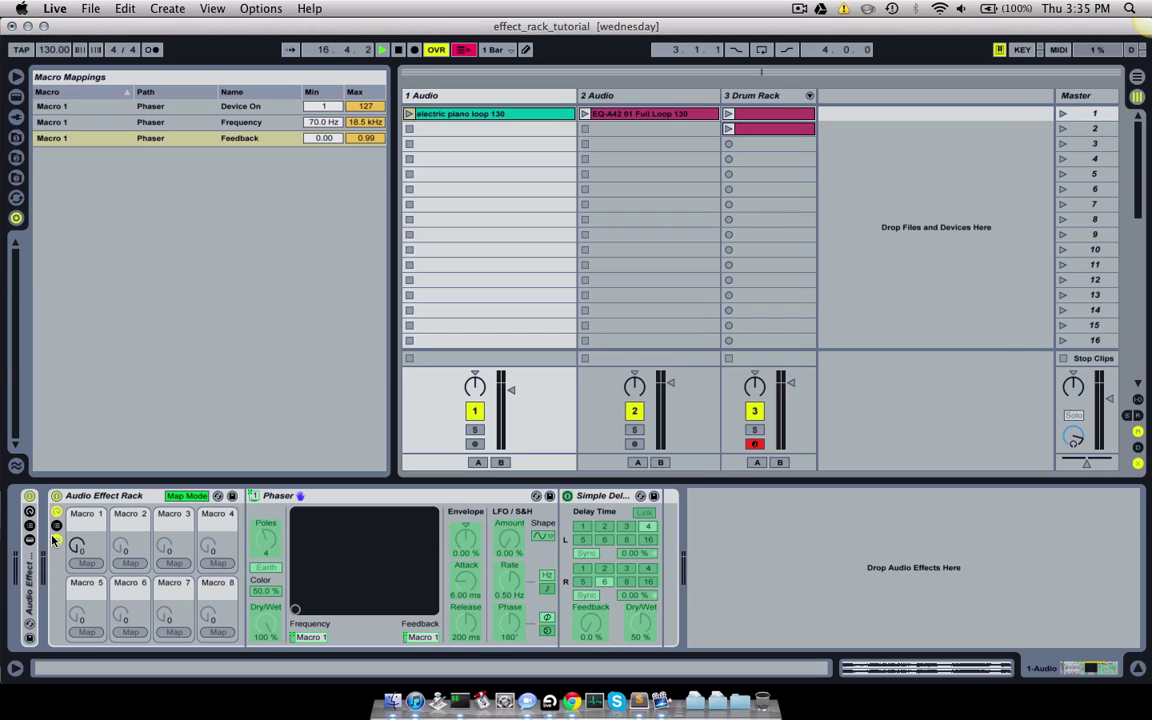
left_click(187, 495)
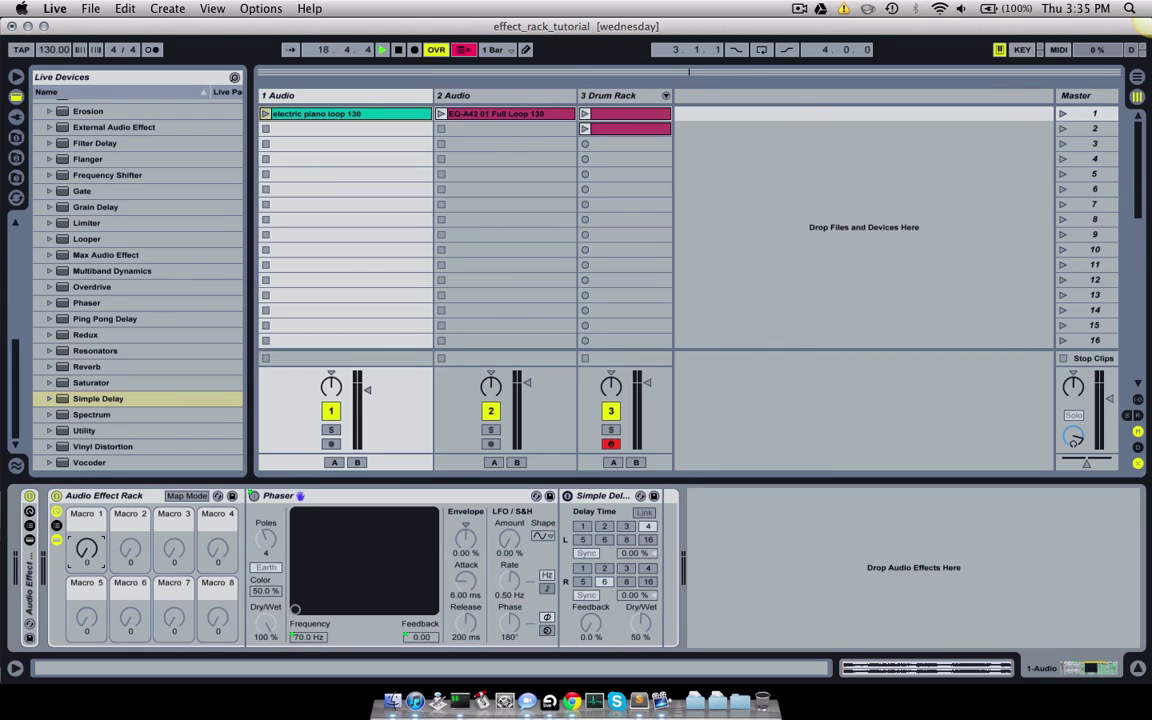
left_click_drag(86, 548, 87, 420)
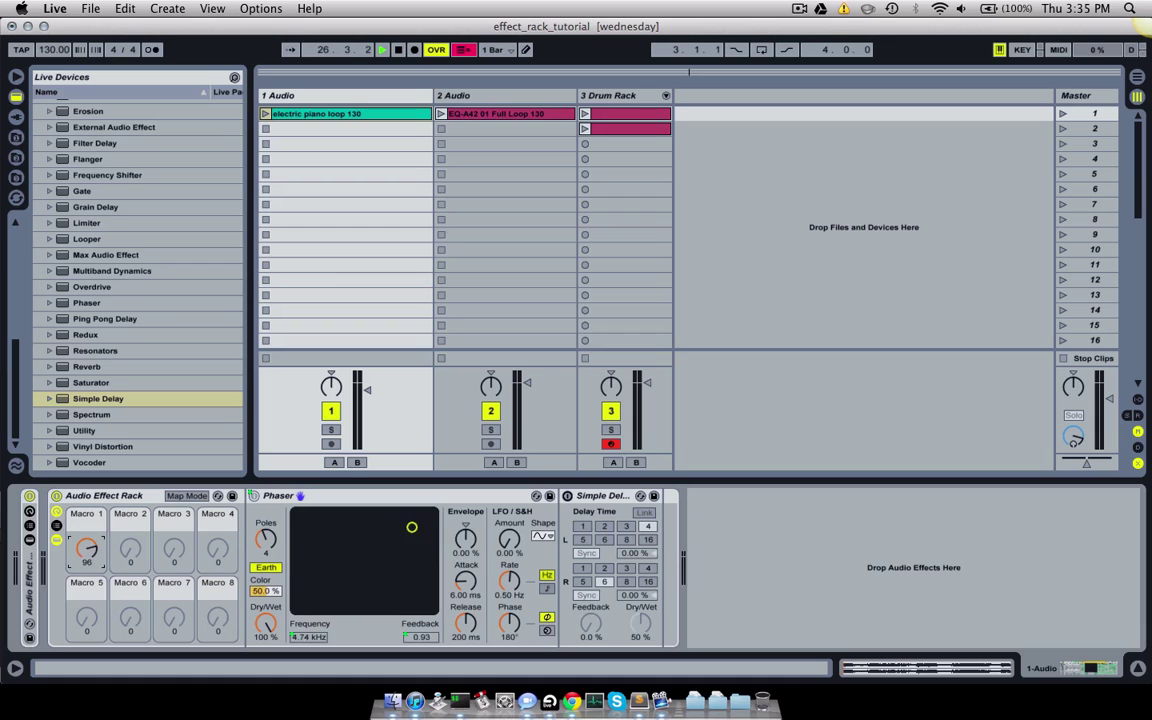
left_click_drag(87, 549, 87, 615)
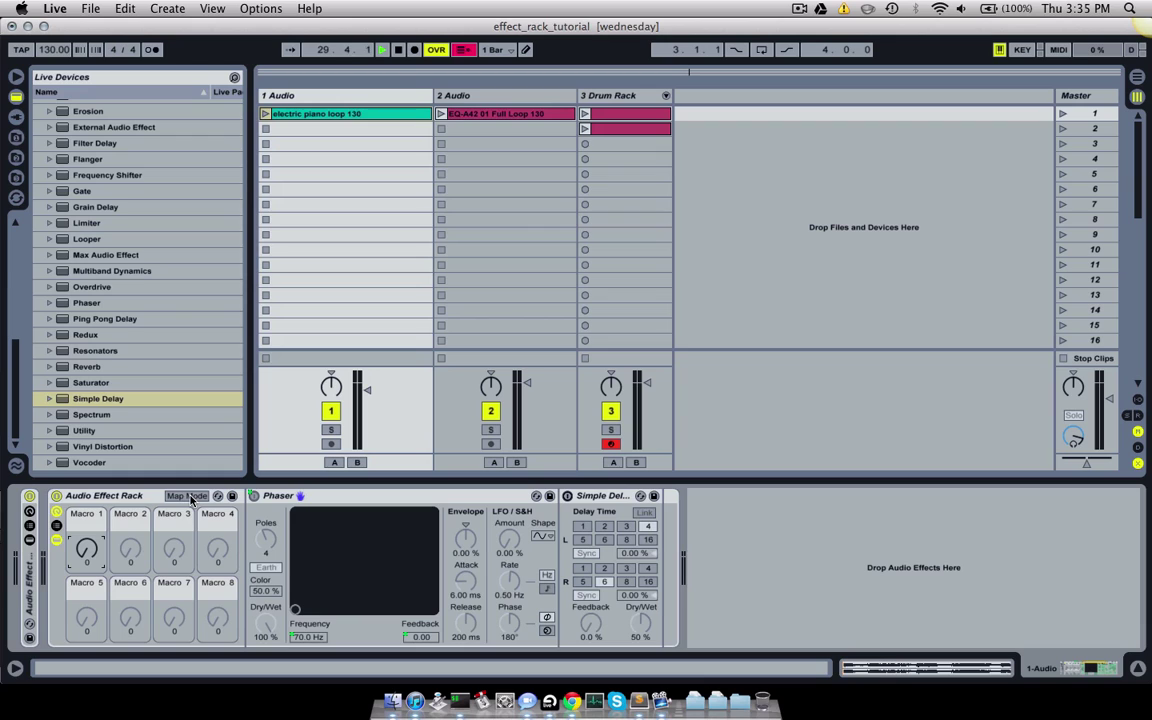
- Invert the range of the Feedback mapping on Macro 1
left_click(189, 496)
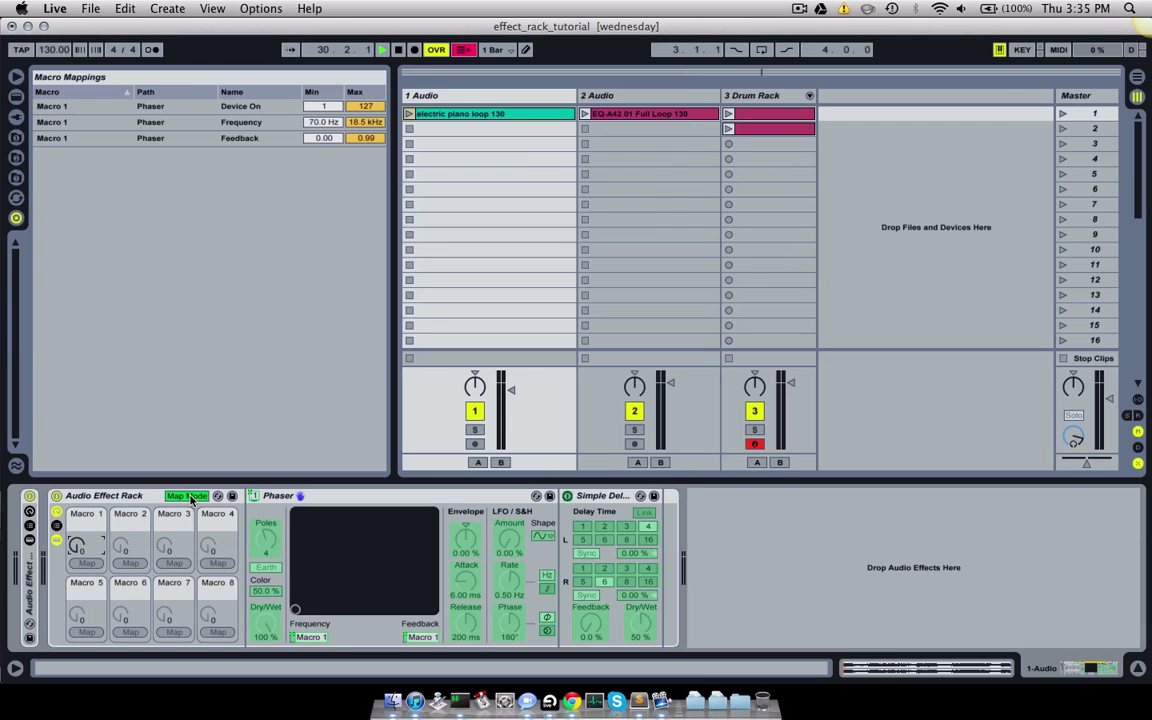
left_click(281, 122)
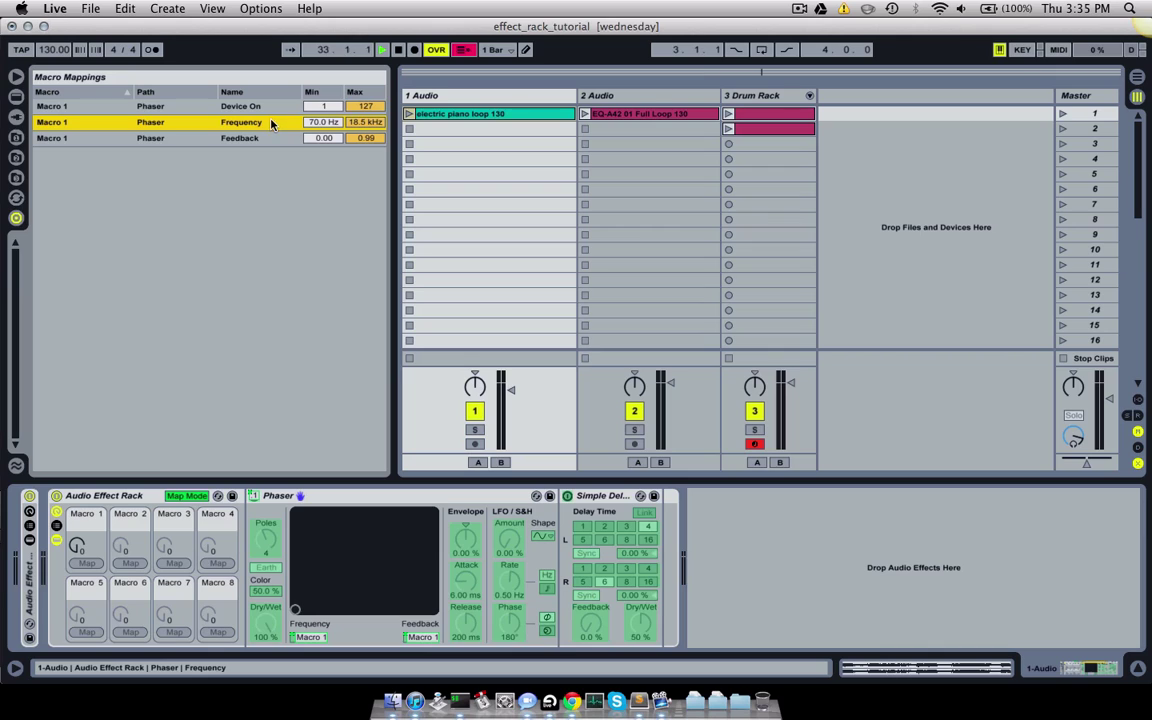
left_click(265, 140)
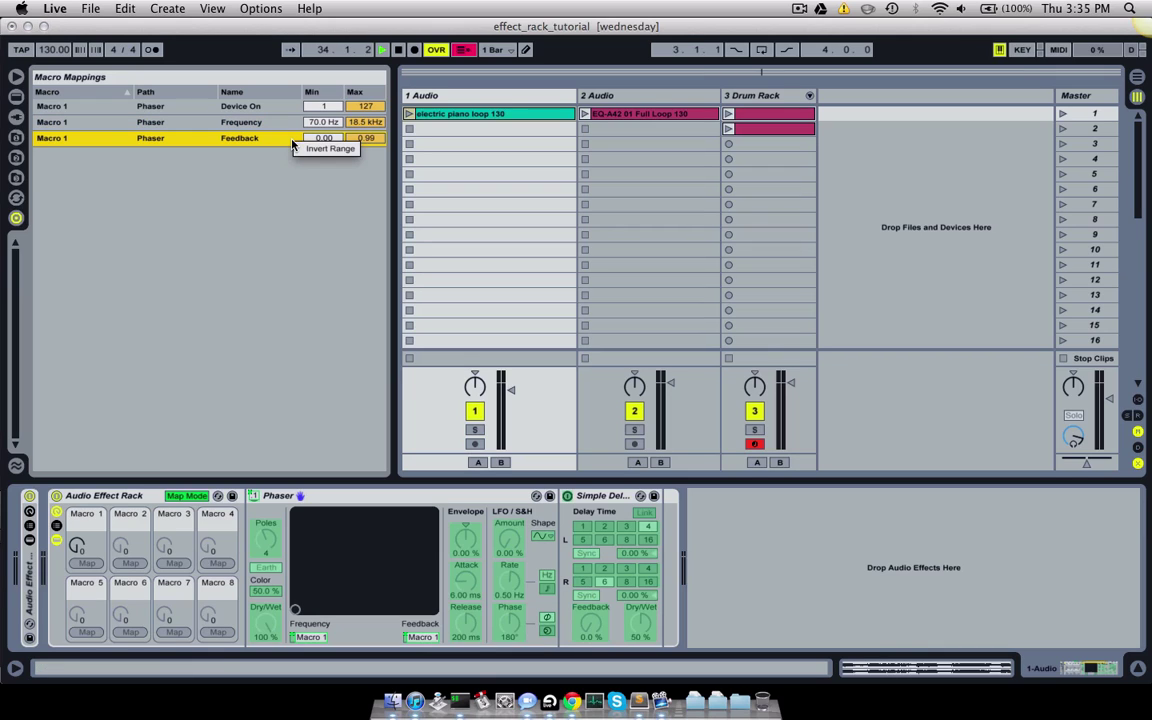
left_click(318, 148)
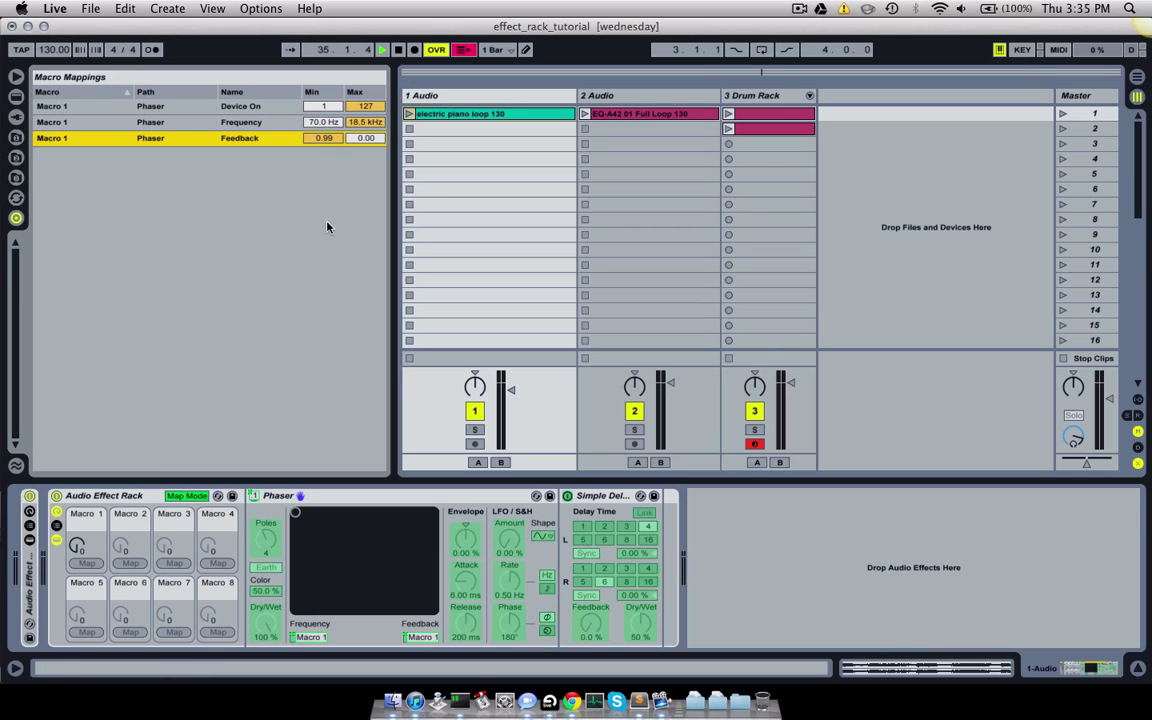
- Launch the electric piano loop 130 clip and sweep Macro 1 with the inverted Feedback range, leaving the macro at 79
left_click(187, 495)
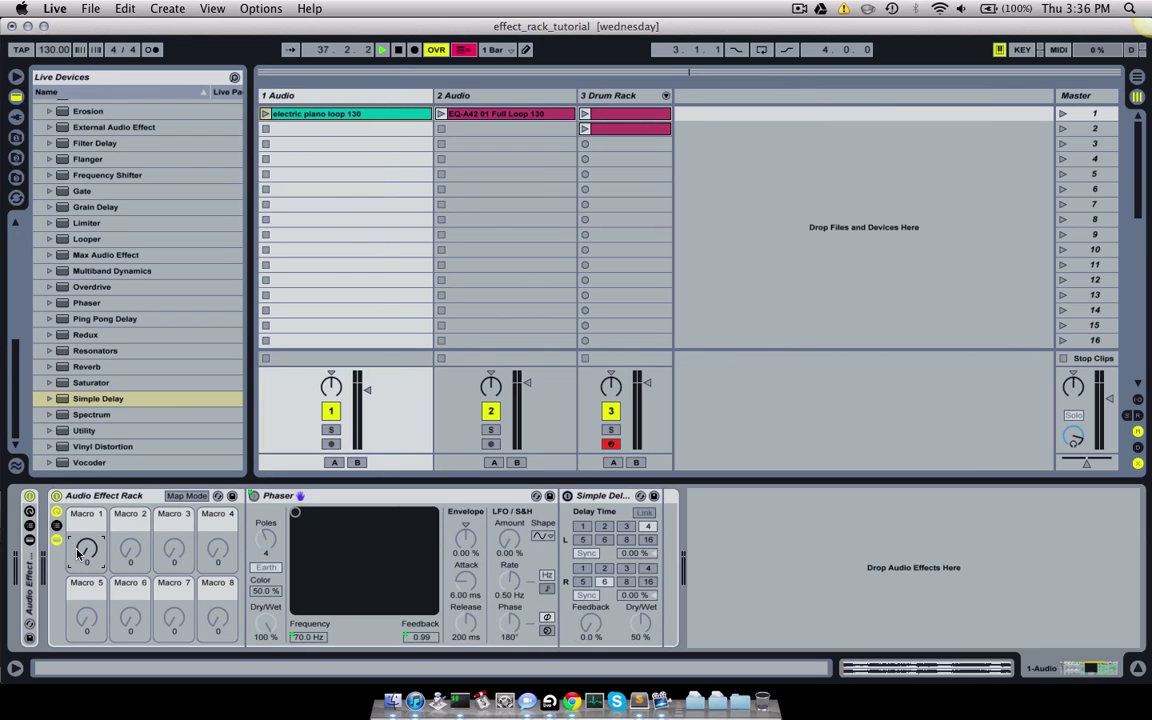
mouse_move(79, 553)
left_mouse_down()
mouse_move(79, 440)
mouse_move(79, 560)
left_mouse_up()
left_click(265, 114)
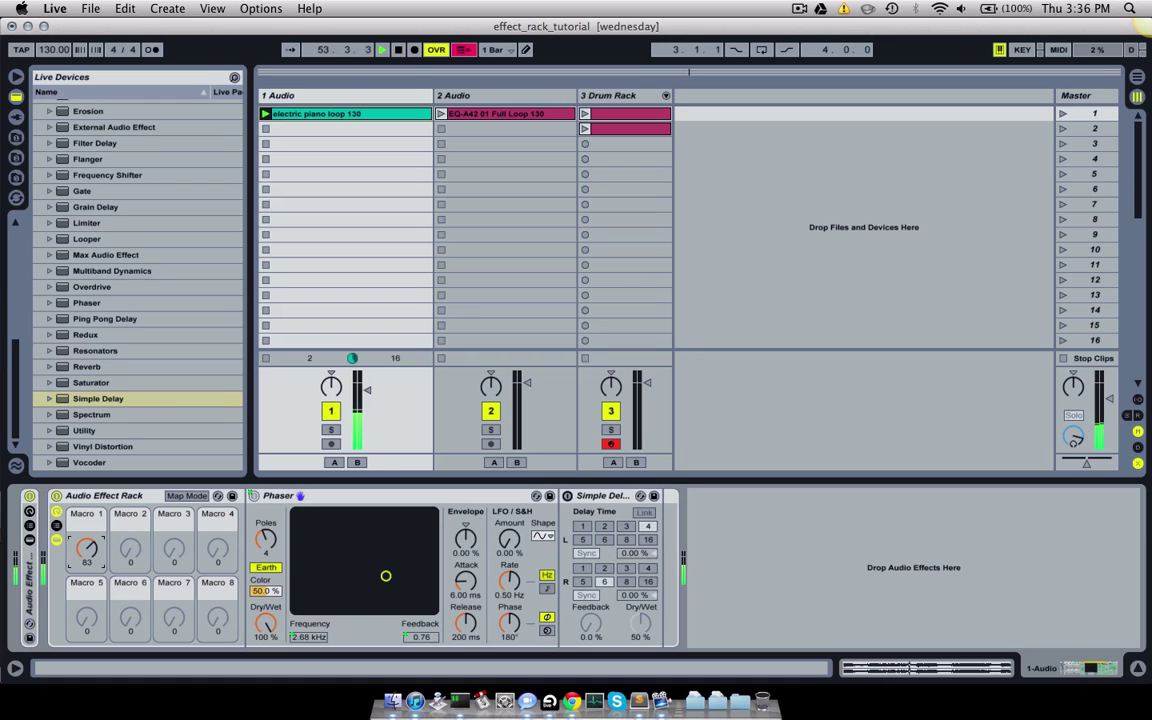
mouse_move(88, 547)
left_mouse_down()
mouse_move(88, 508)
mouse_move(88, 540)
left_mouse_up()
- Limit the Feedback mapping to a minimum of 0.78 and a maximum of 0
left_click(172, 497)
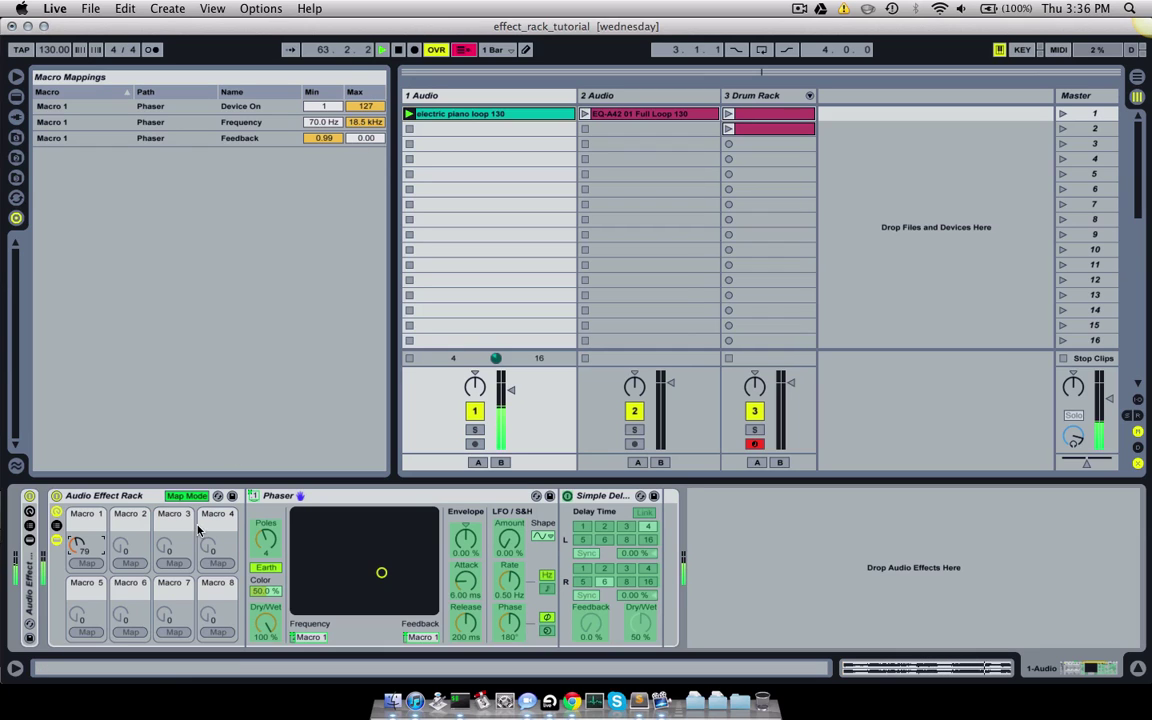
left_click(188, 497)
left_click(190, 498)
left_click(359, 140)
type("0")
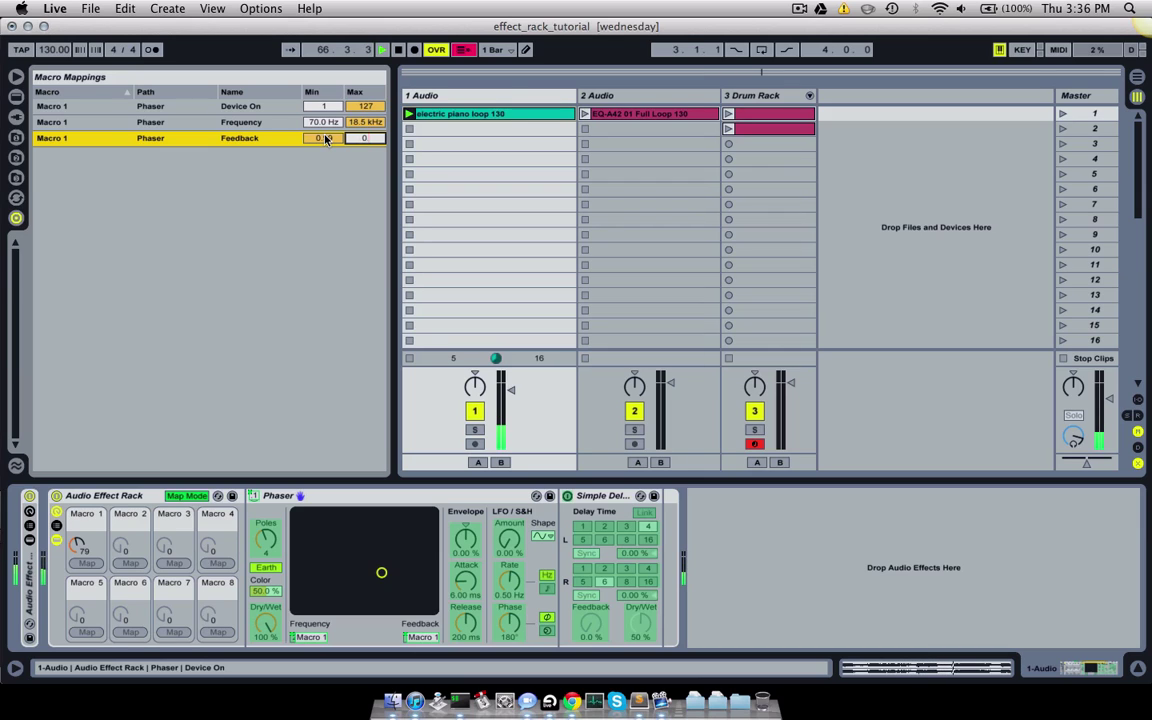
left_click(325, 139)
type("0.78")
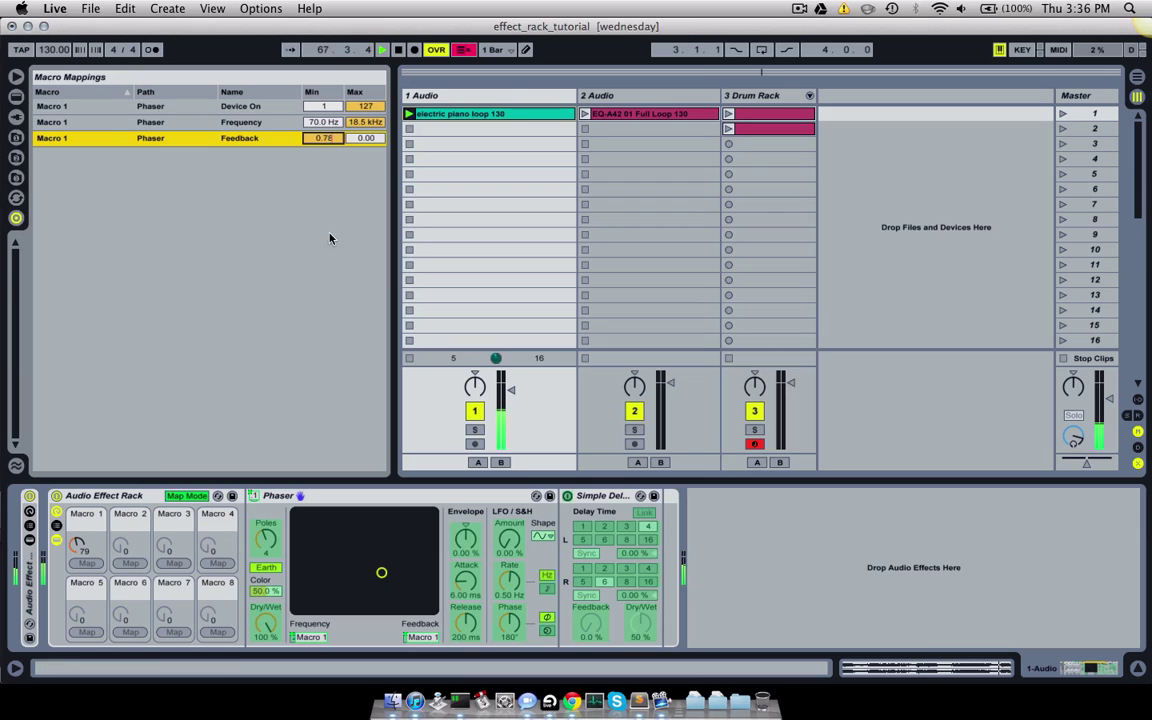
key("Return")
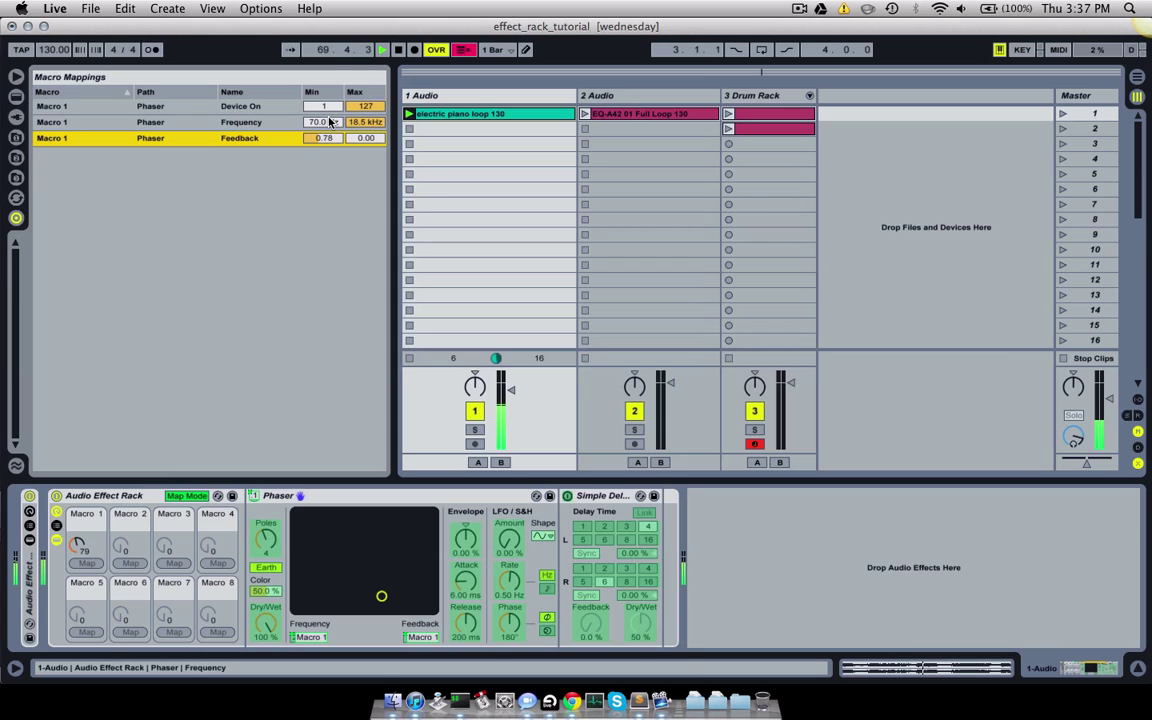
- Sweep Macro 1 outside map mode to hear the limited Feedback range, and return it to 79
left_click(188, 496)
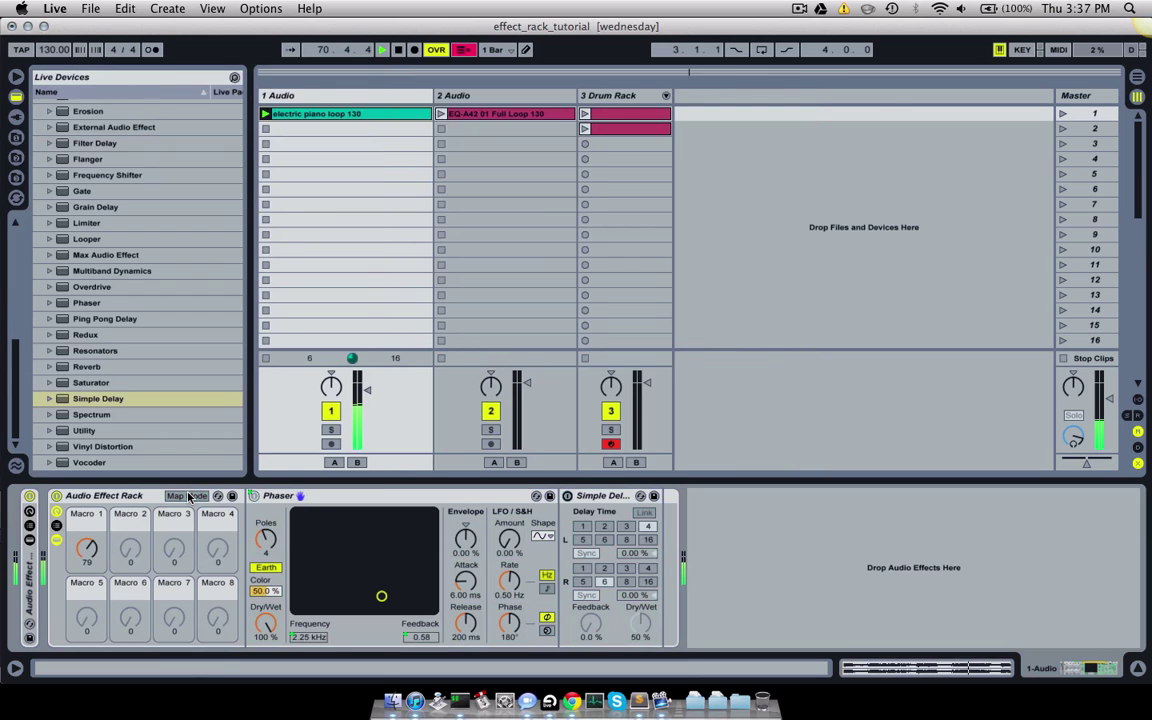
left_click(188, 496)
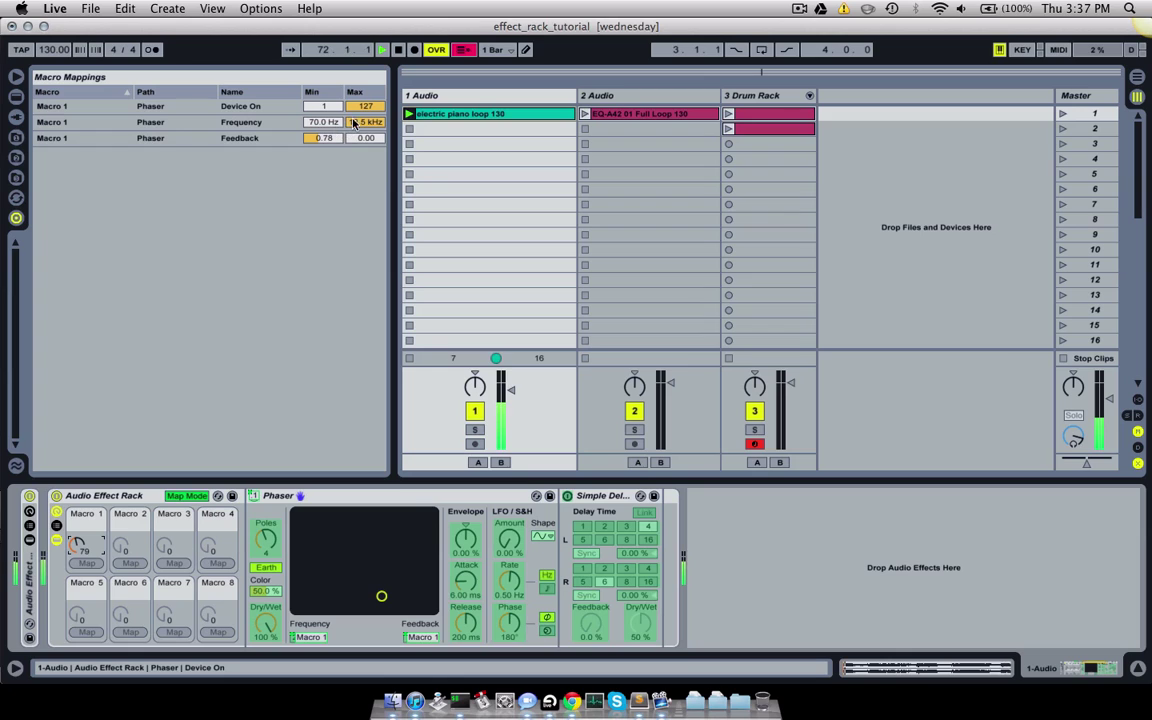
left_click(175, 499)
mouse_move(82, 552)
left_mouse_down()
mouse_move(82, 630)
mouse_move(82, 504)
mouse_move(82, 551)
left_mouse_up()
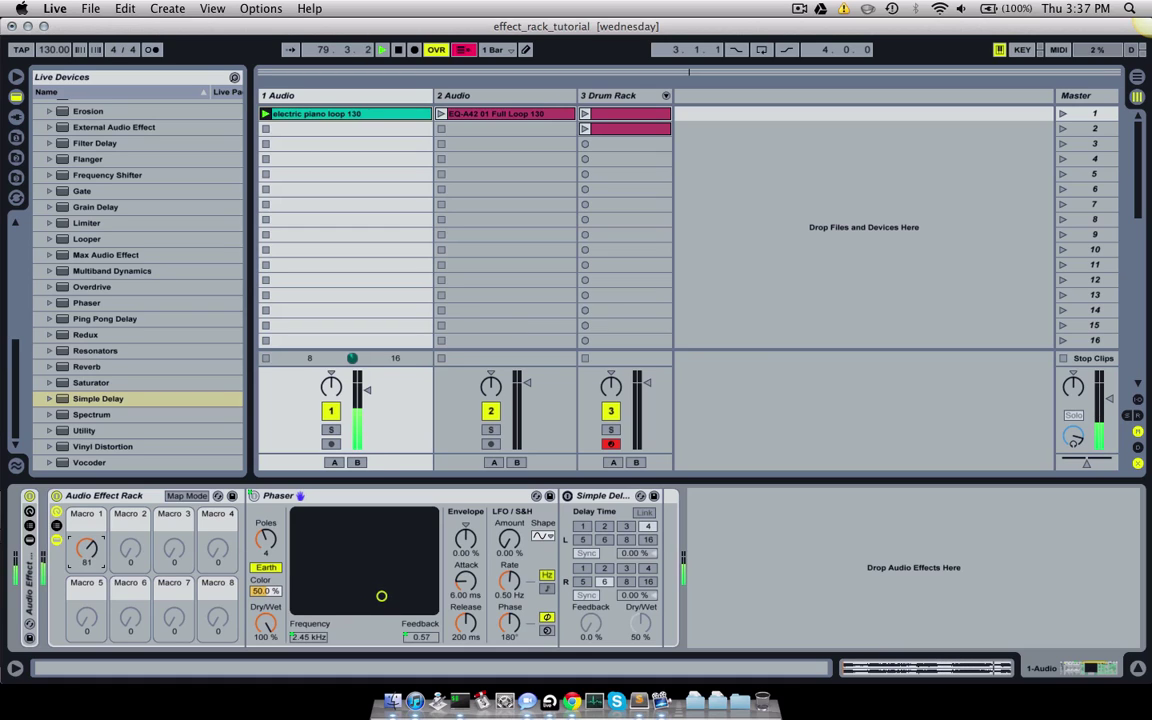
mouse_move(82, 551)
left_mouse_down()
mouse_move(82, 536)
mouse_move(82, 552)
left_mouse_up()
- Set the maximum of the Phaser Frequency mapping to 225 Hz and sweep Macro 1 outside map mode, ending at 0
left_click(172, 495)
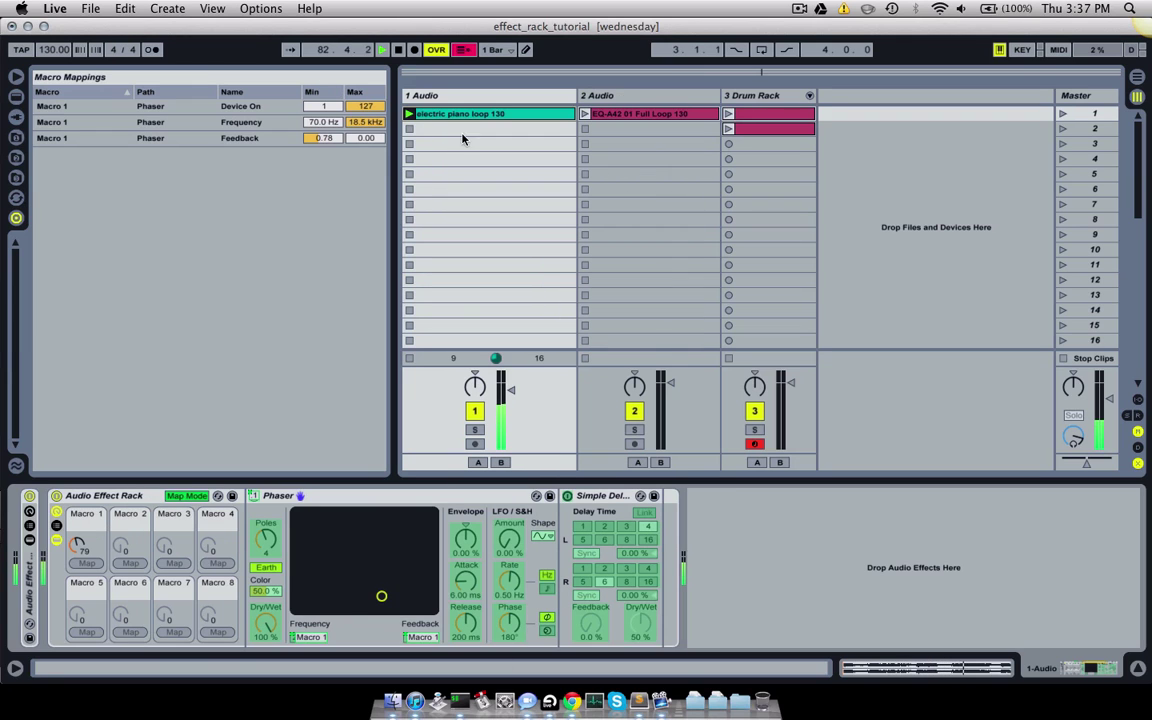
left_click(381, 137)
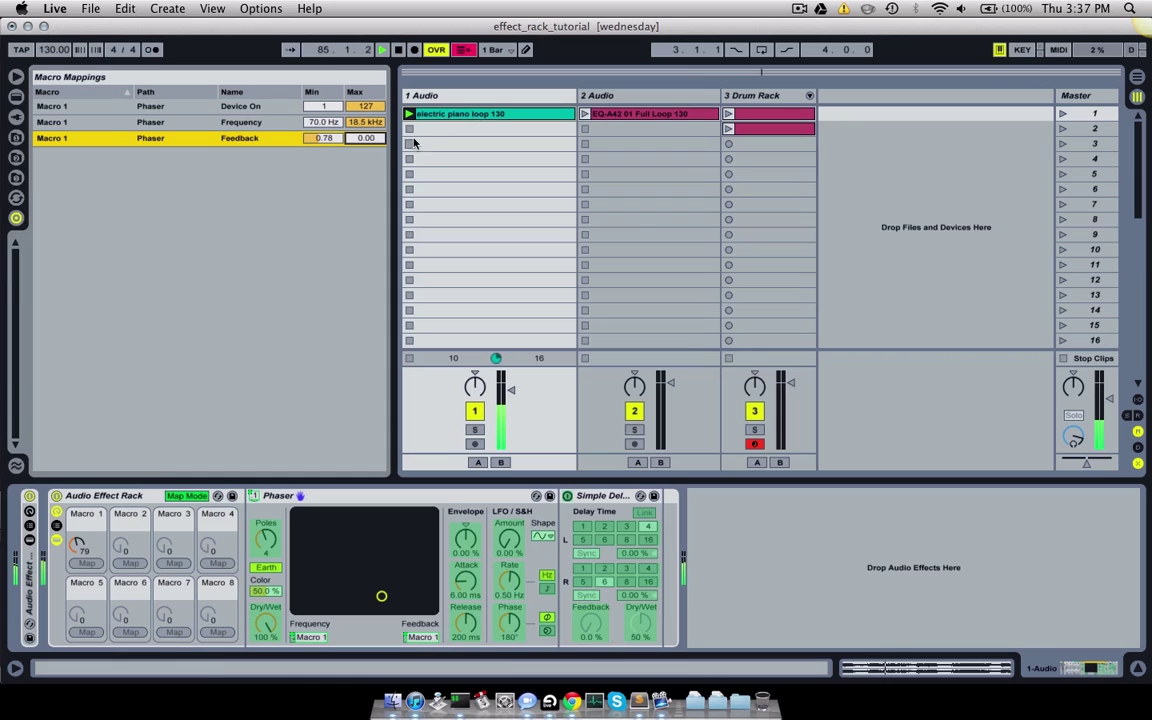
left_click(365, 122)
type("2.2")
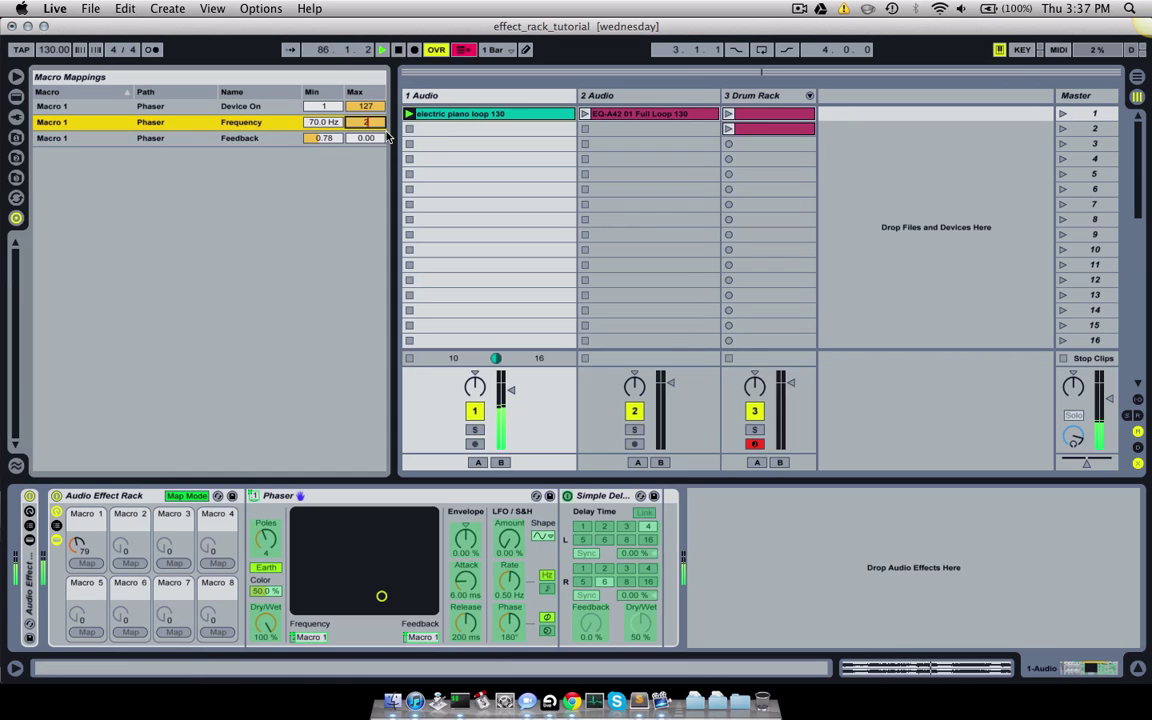
type("5")
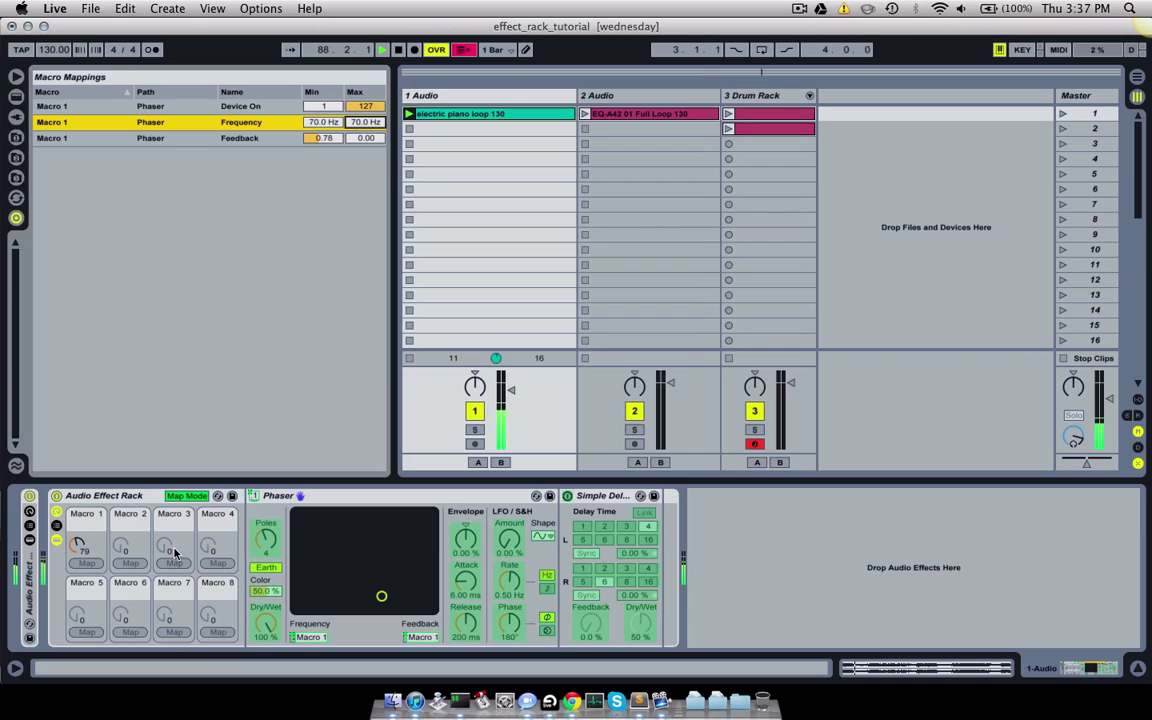
type("225")
left_click(185, 498)
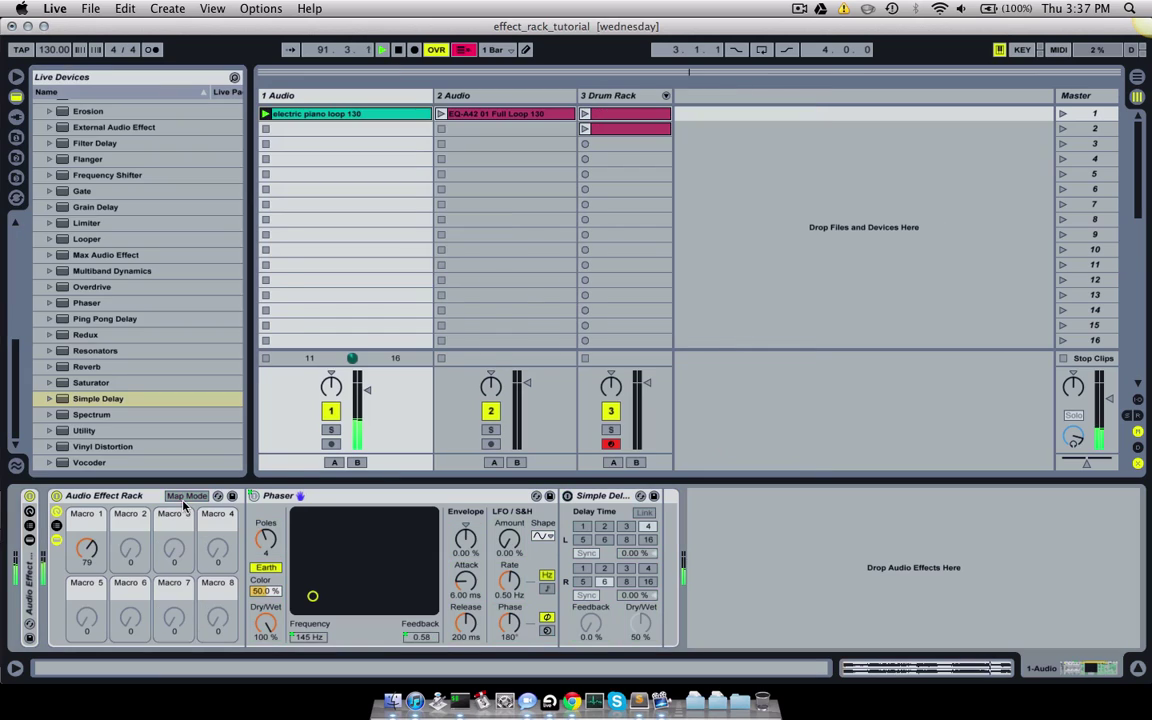
left_click_drag(87, 548, 87, 635)
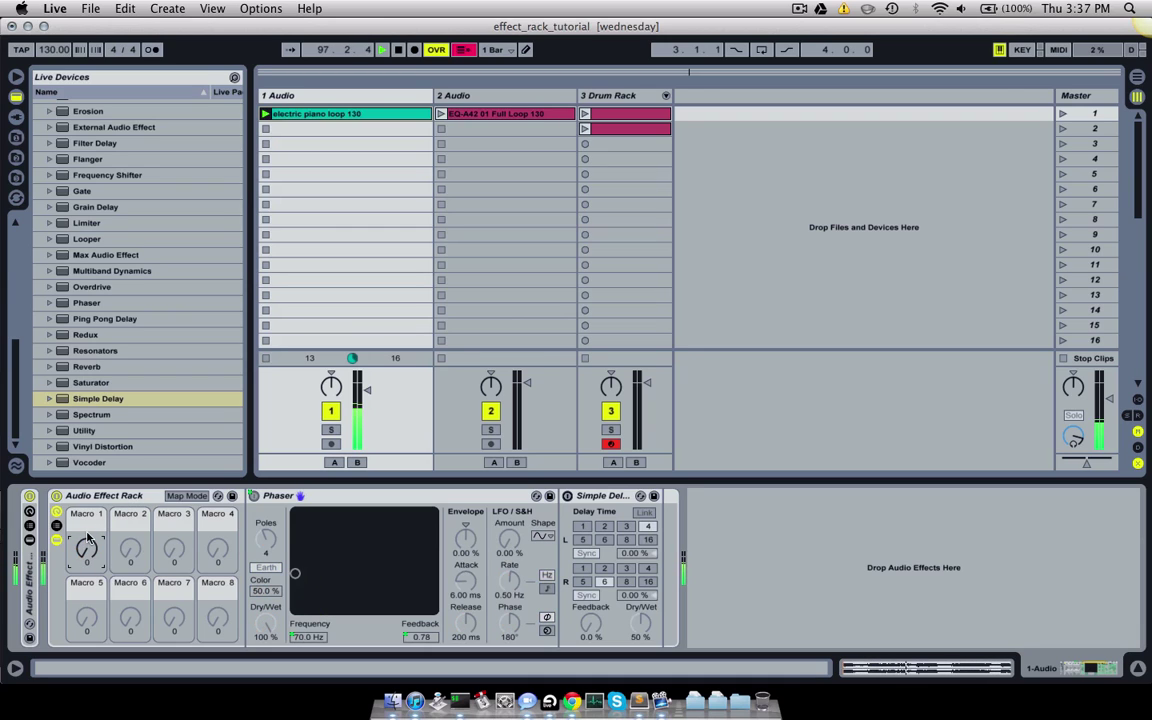
- Set the Phaser Feedback mapping to a minimum of 0.99 and a maximum of 0.76, and sweep Macro 1 up to 127
left_click(172, 497)
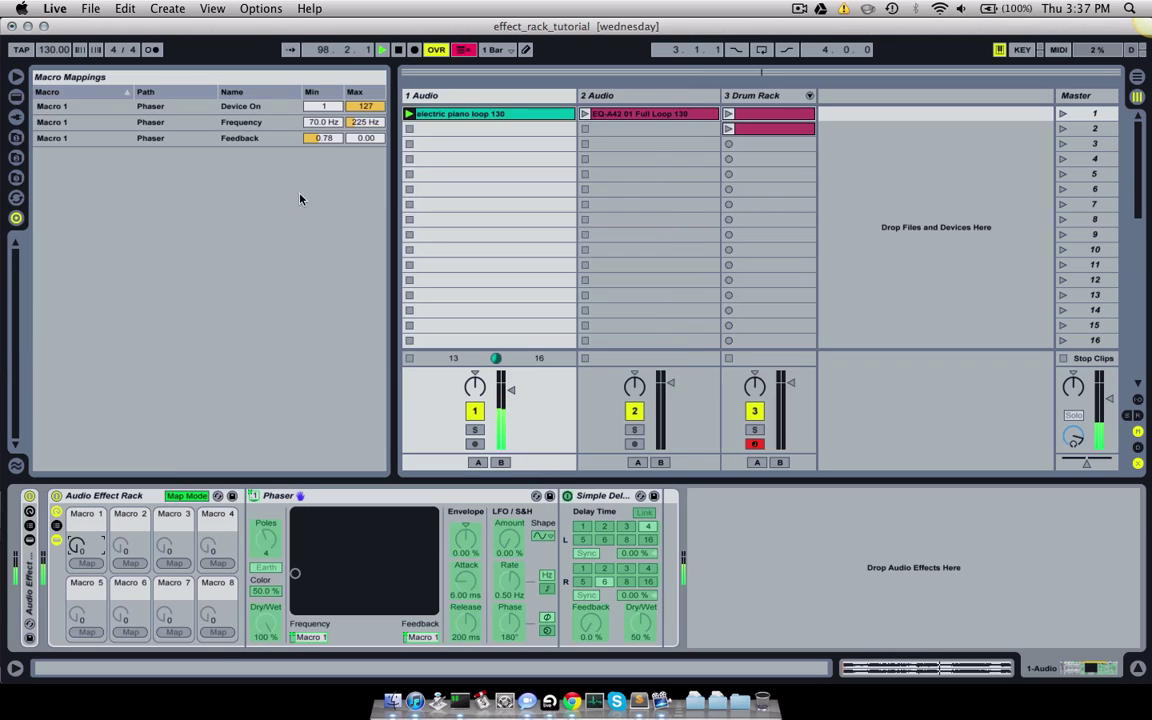
left_click(366, 138)
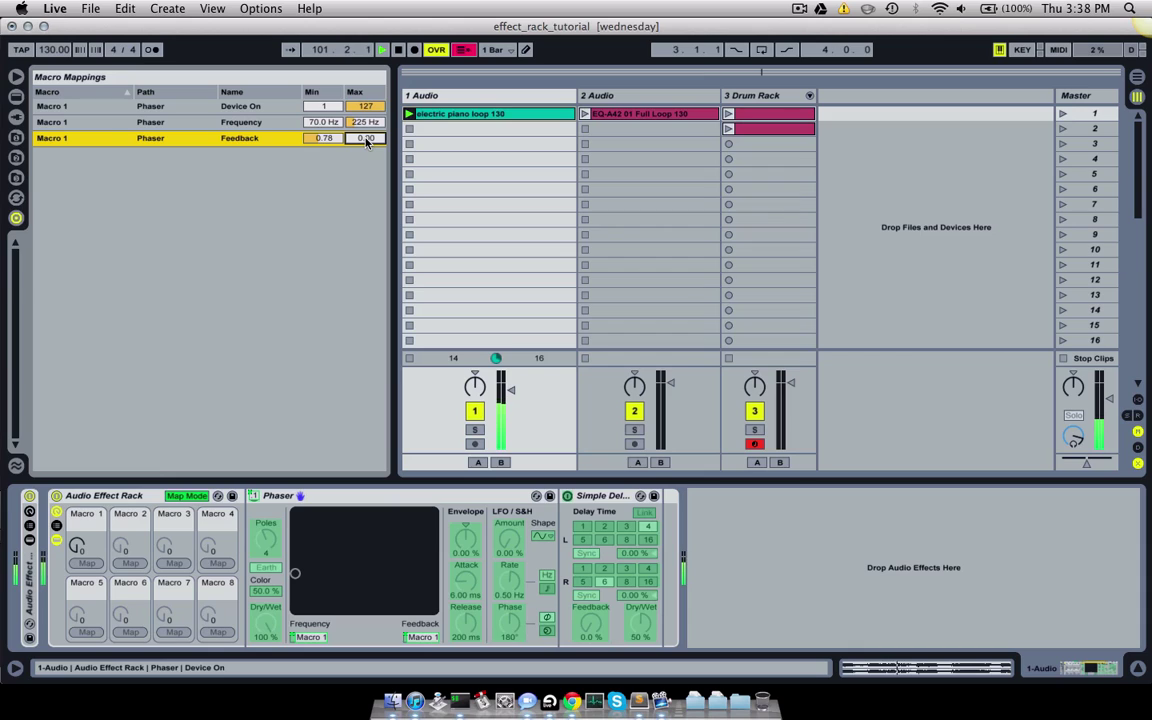
left_click_drag(326, 138, 364, 45)
left_click(364, 138)
left_click_drag(76, 545, 76, 480)
left_click_drag(76, 545, 76, 620)
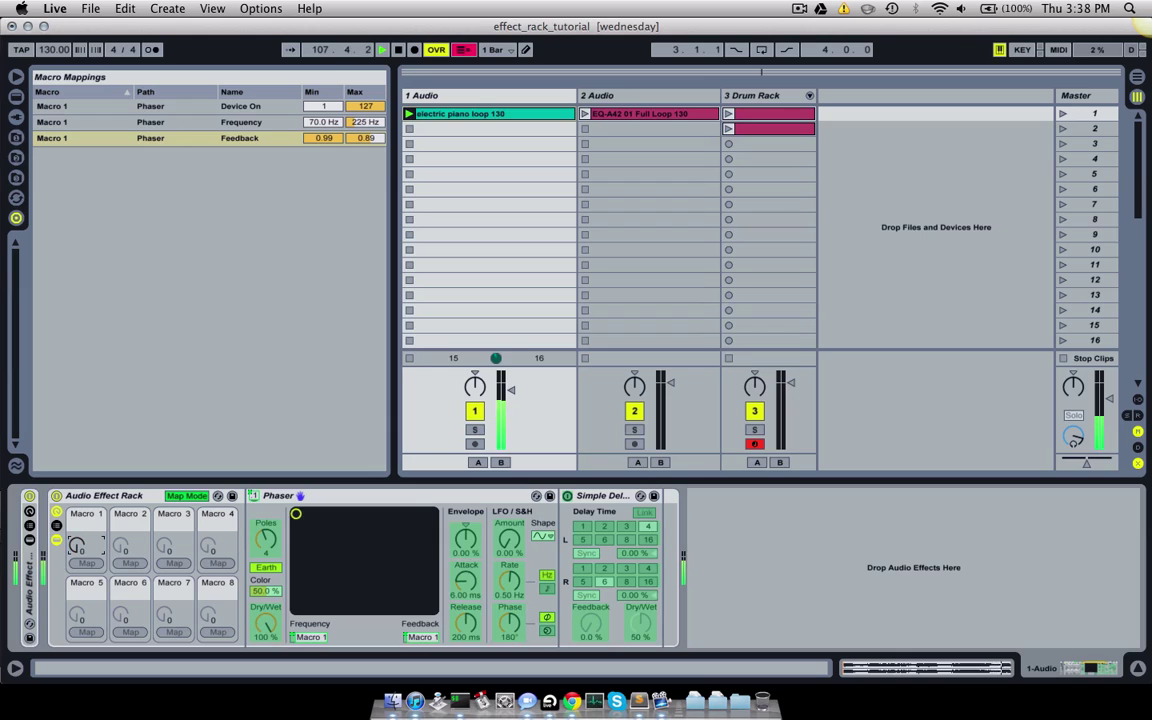
left_click_drag(364, 139, 364, 156)
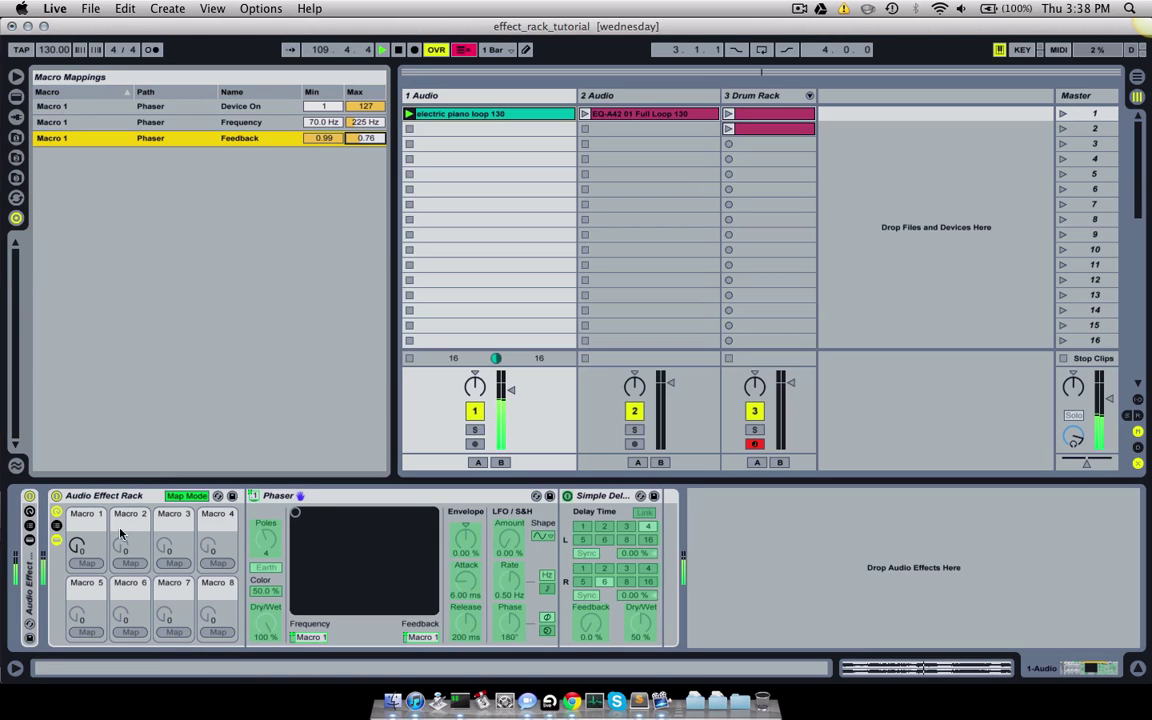
left_click_drag(76, 545, 76, 485)
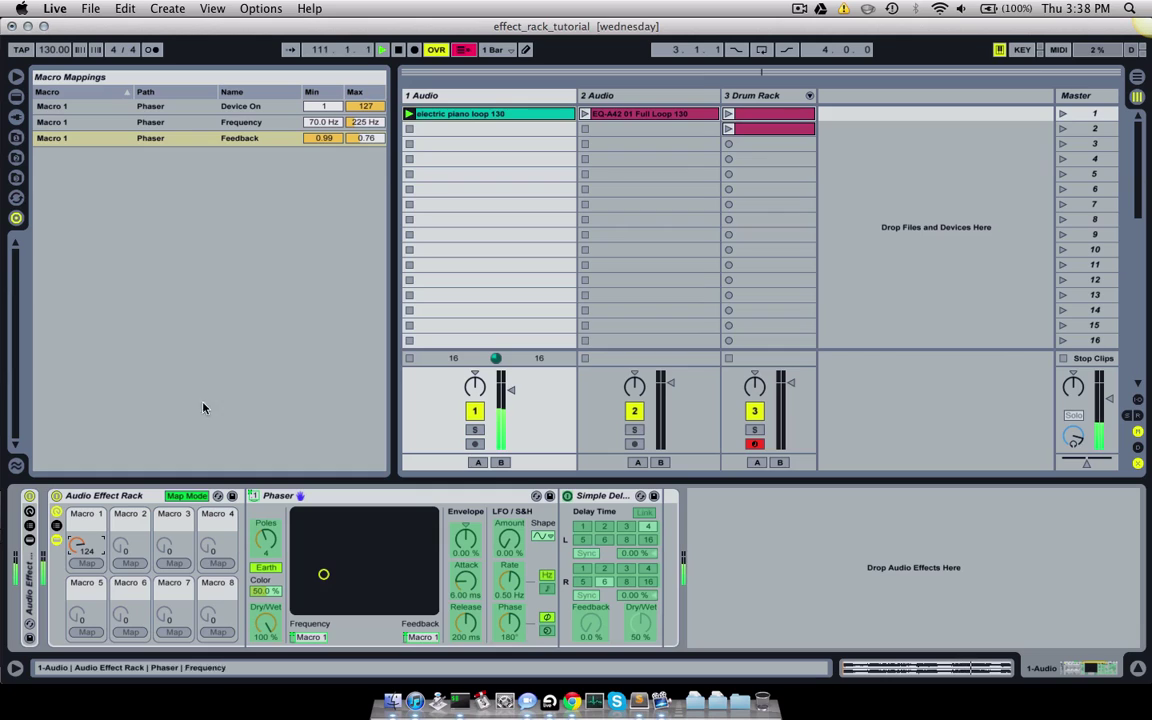
left_click_drag(79, 549, 79, 540)
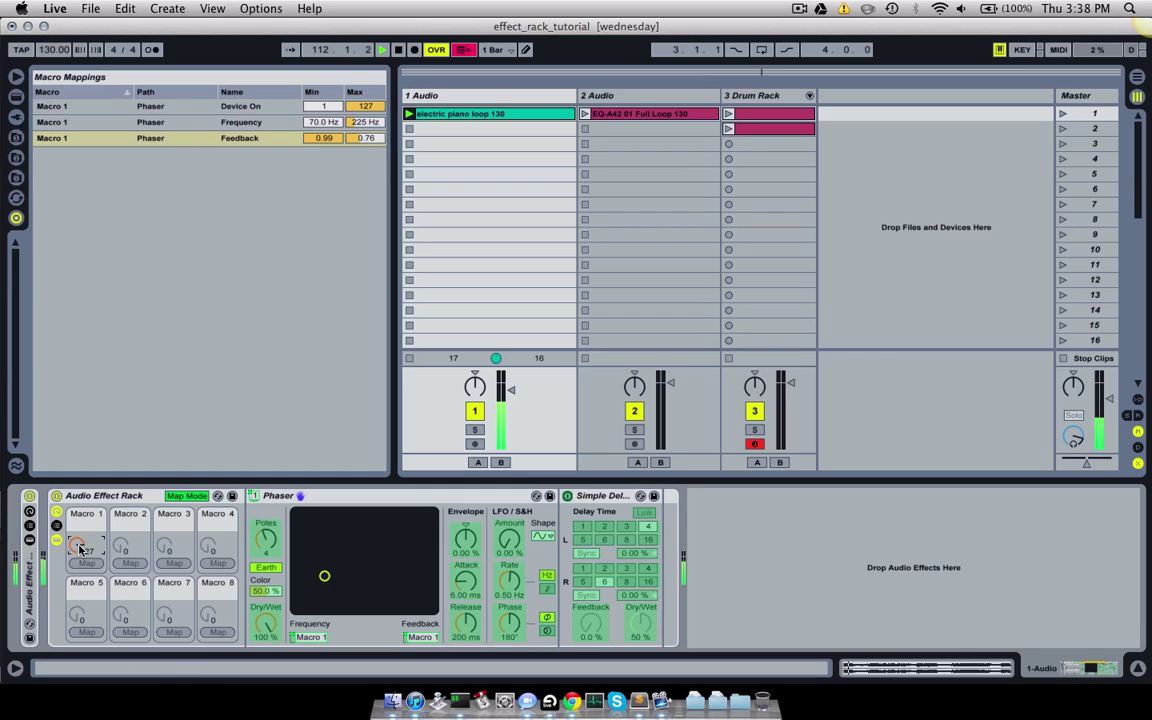
- Set the maximum of the Phaser Frequency mapping to about 2.09 kHz and try Macro 1 over its range, leaving it at 66
left_click(356, 122)
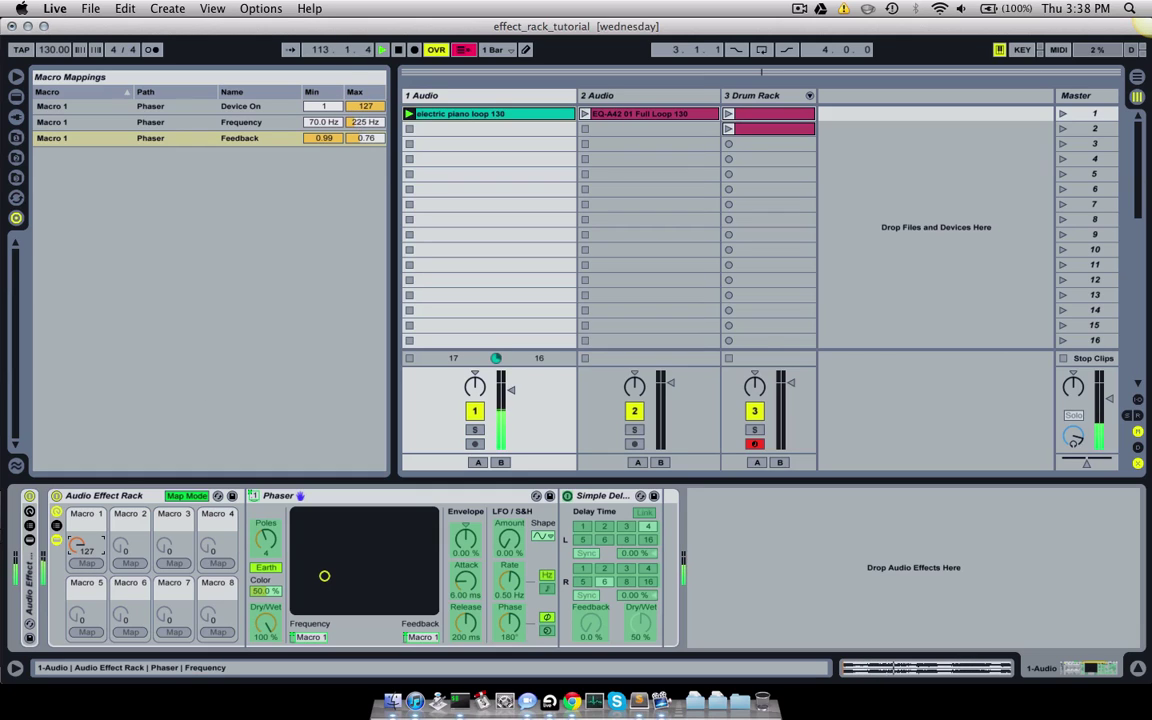
left_click_drag(362, 122, 362, 69)
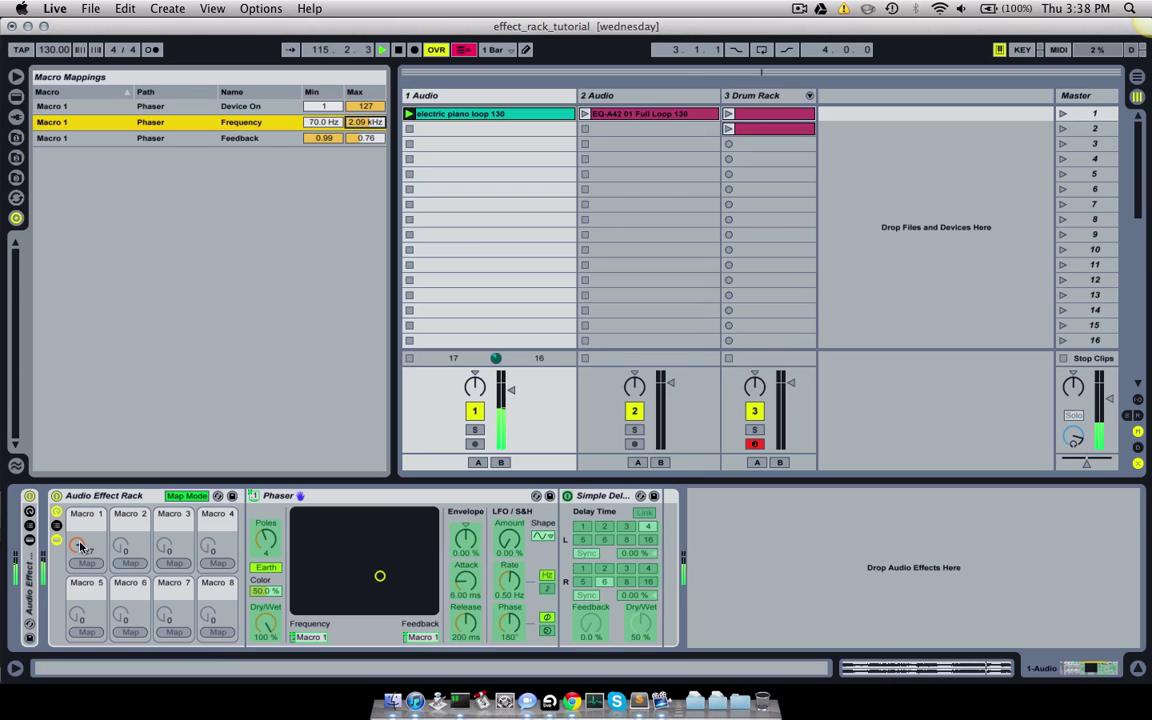
left_click_drag(80, 546, 80, 464)
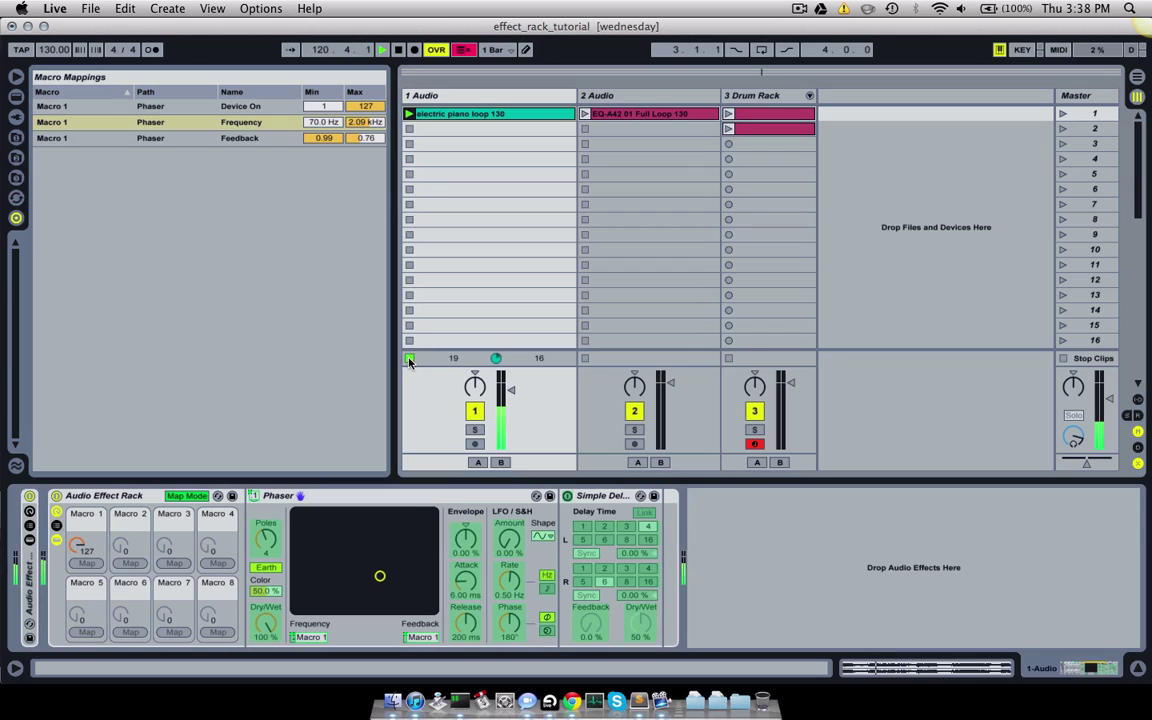
left_click(178, 496)
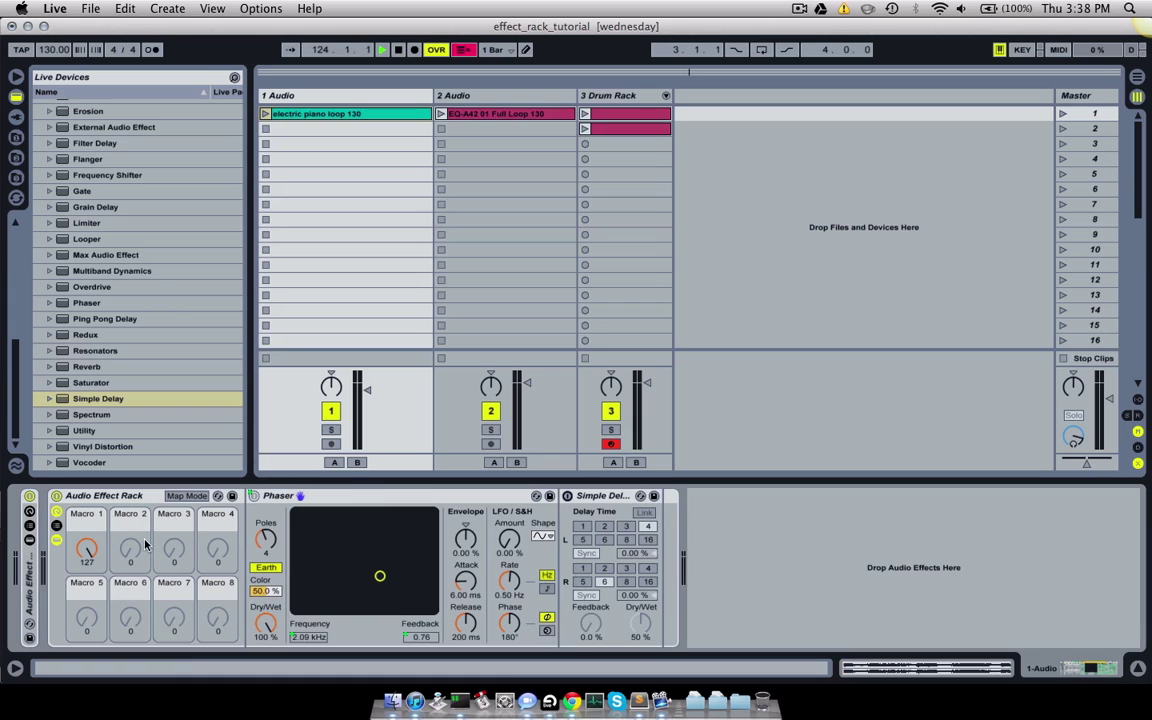
mouse_move(86, 558)
left_mouse_down()
mouse_move(86, 518)
mouse_move(86, 536)
left_mouse_up()
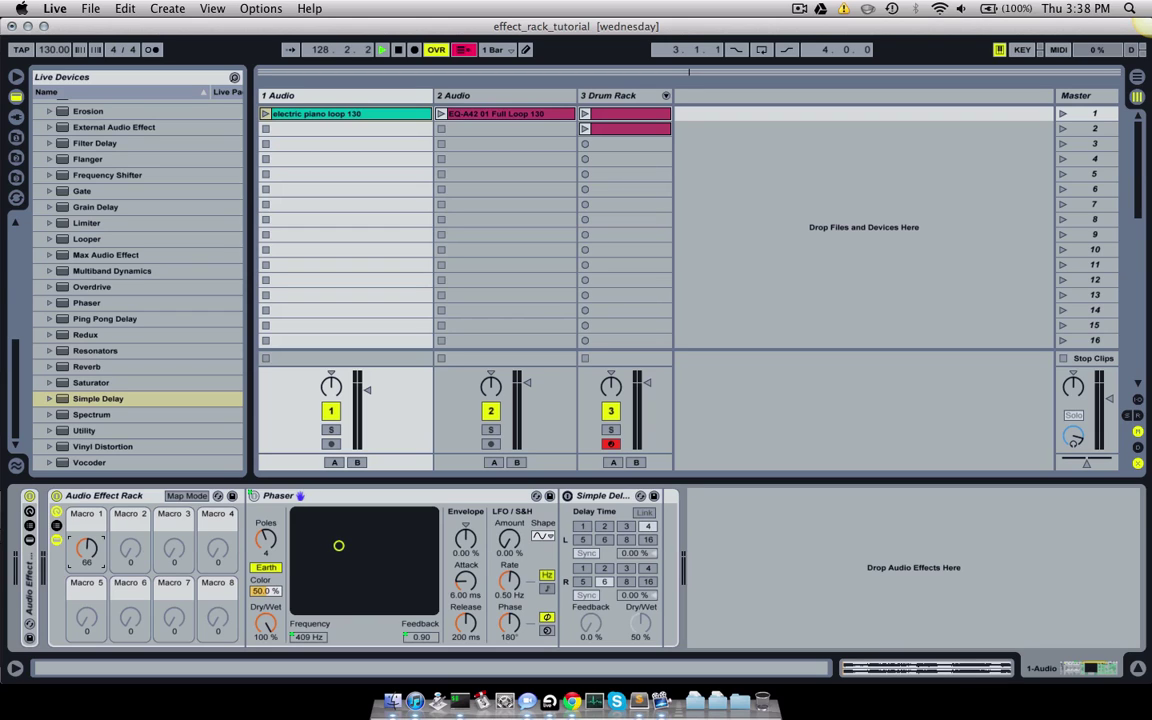
- Map the Simple Delay's Device On switch to Macro 1 and sweep the macro while playing electric piano loop 130, ending at about 98
left_click(197, 496)
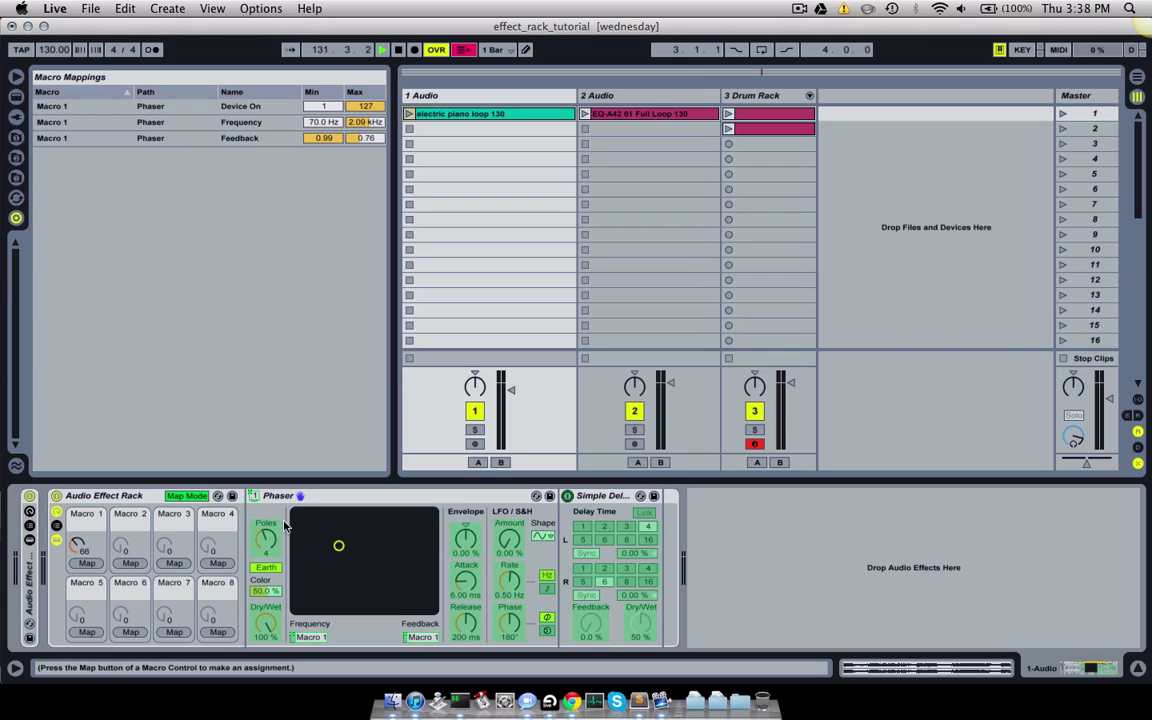
left_click(85, 565)
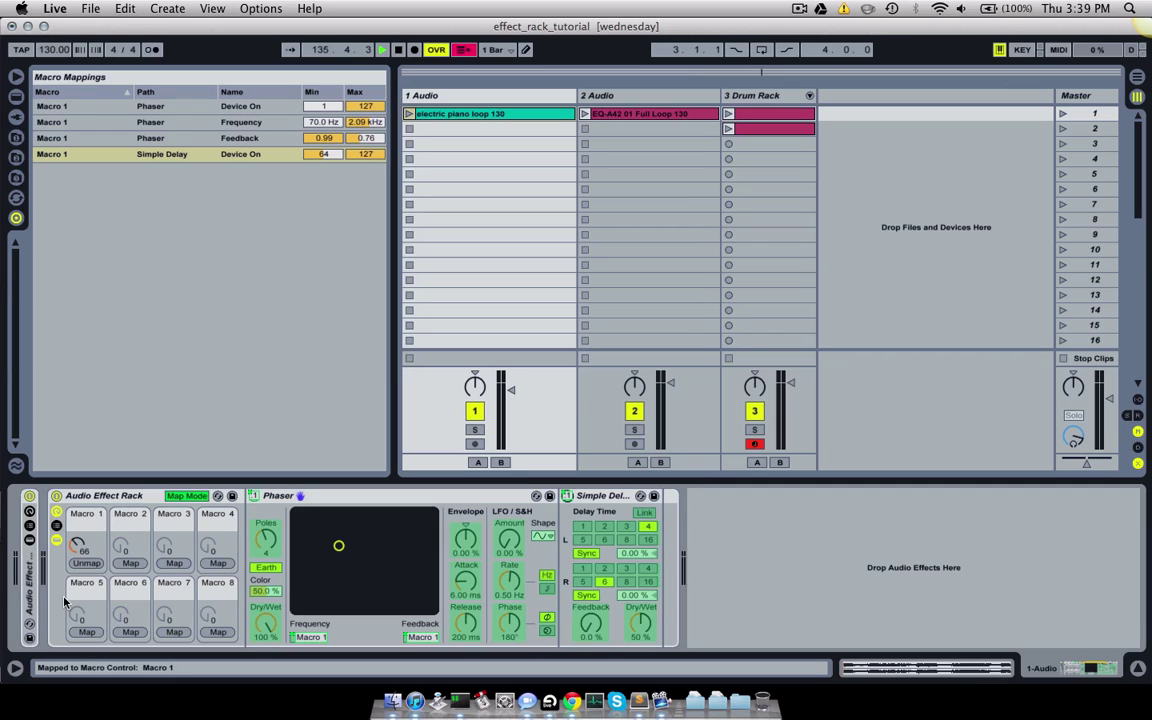
key("super+m")
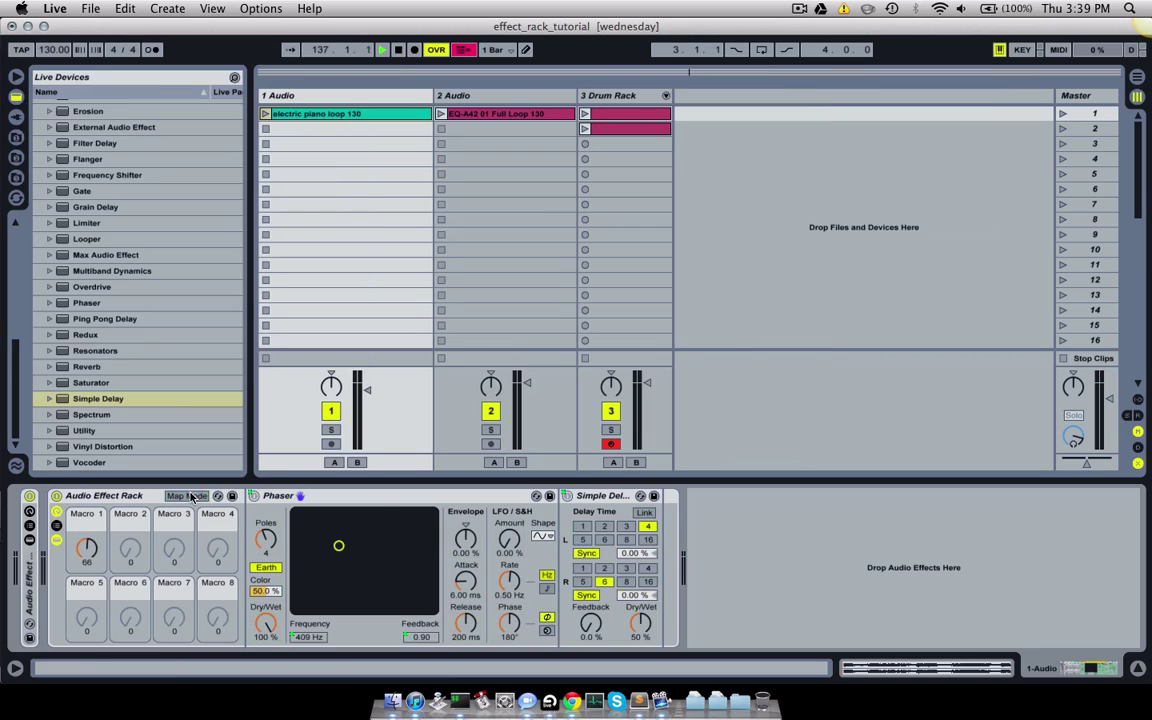
left_click(266, 114)
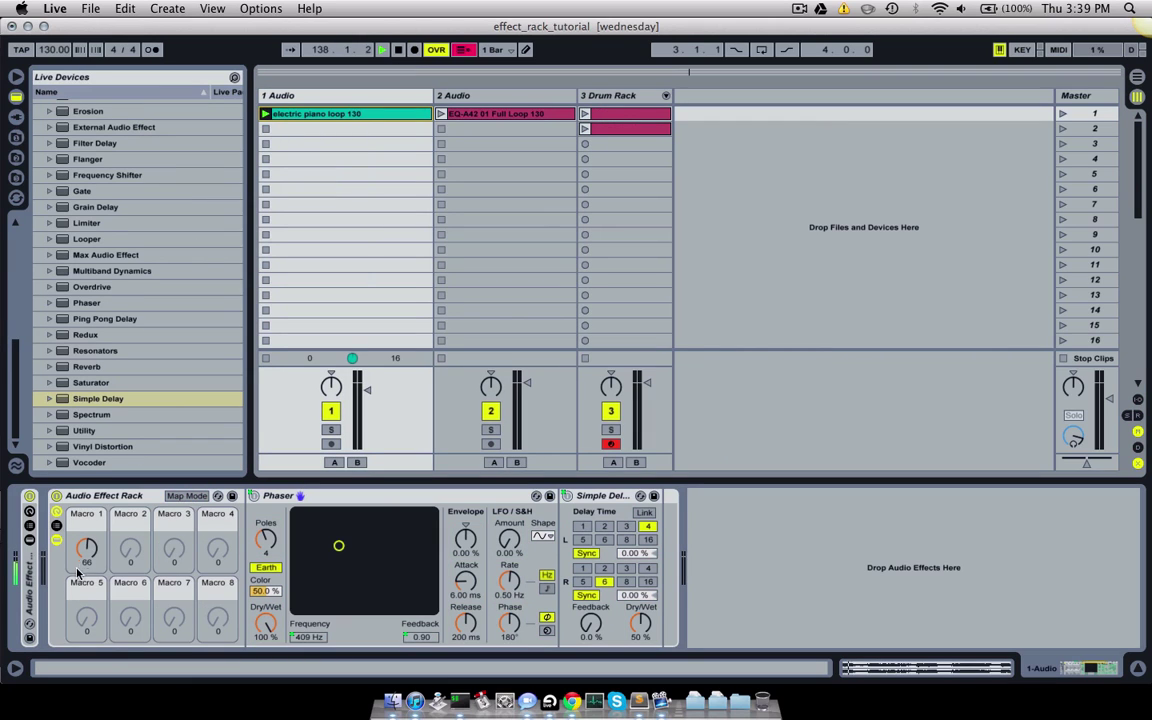
left_click_drag(86, 549, 86, 451)
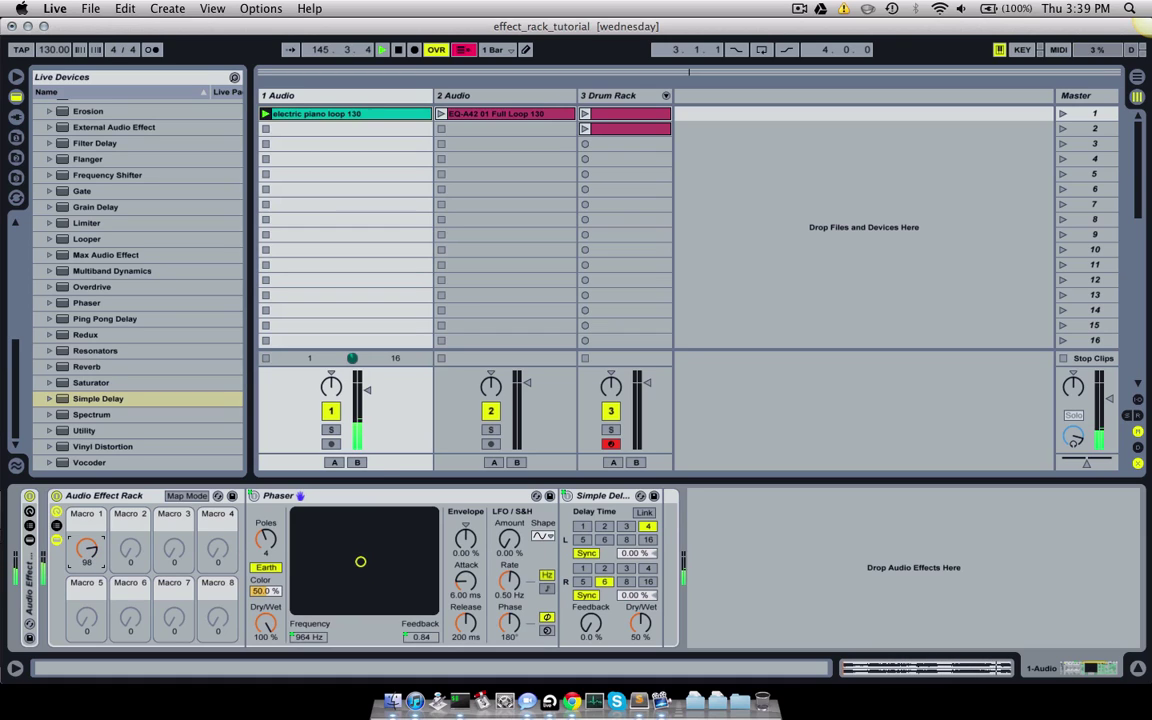
- Duplicate the Simple Delay, set the copy's delay times to 2 left and 8 right, and adjust Macro 1 to 96
left_click(634, 495)
key("super+d")
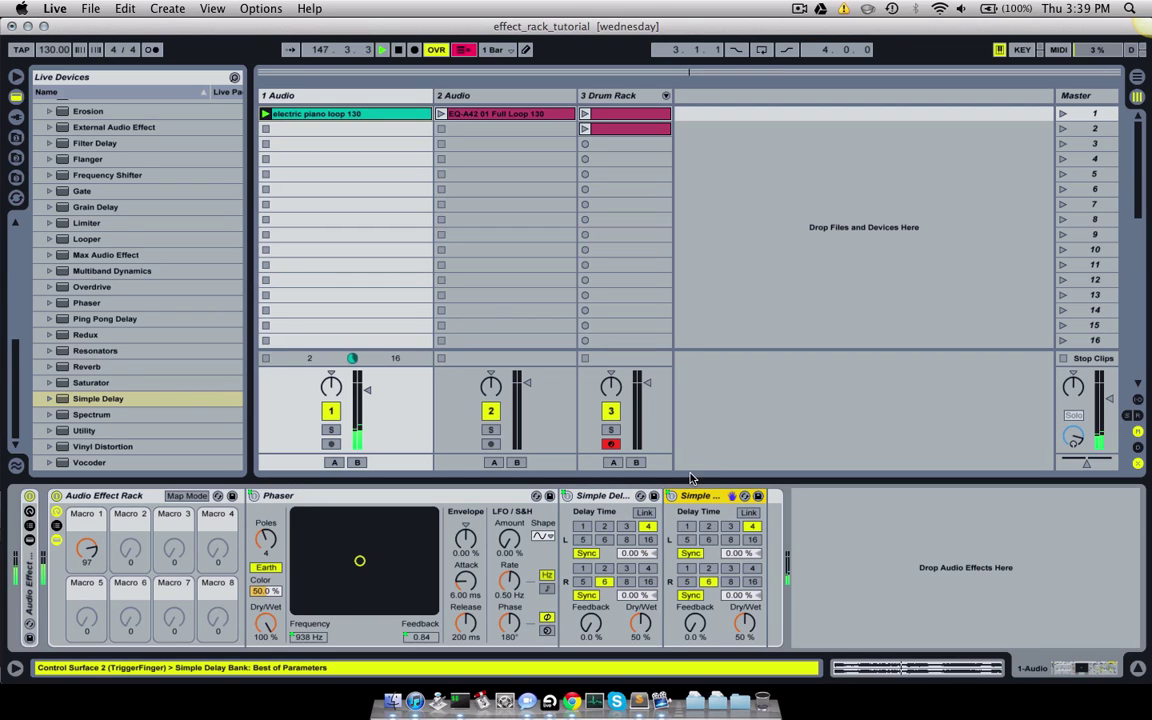
left_click(708, 526)
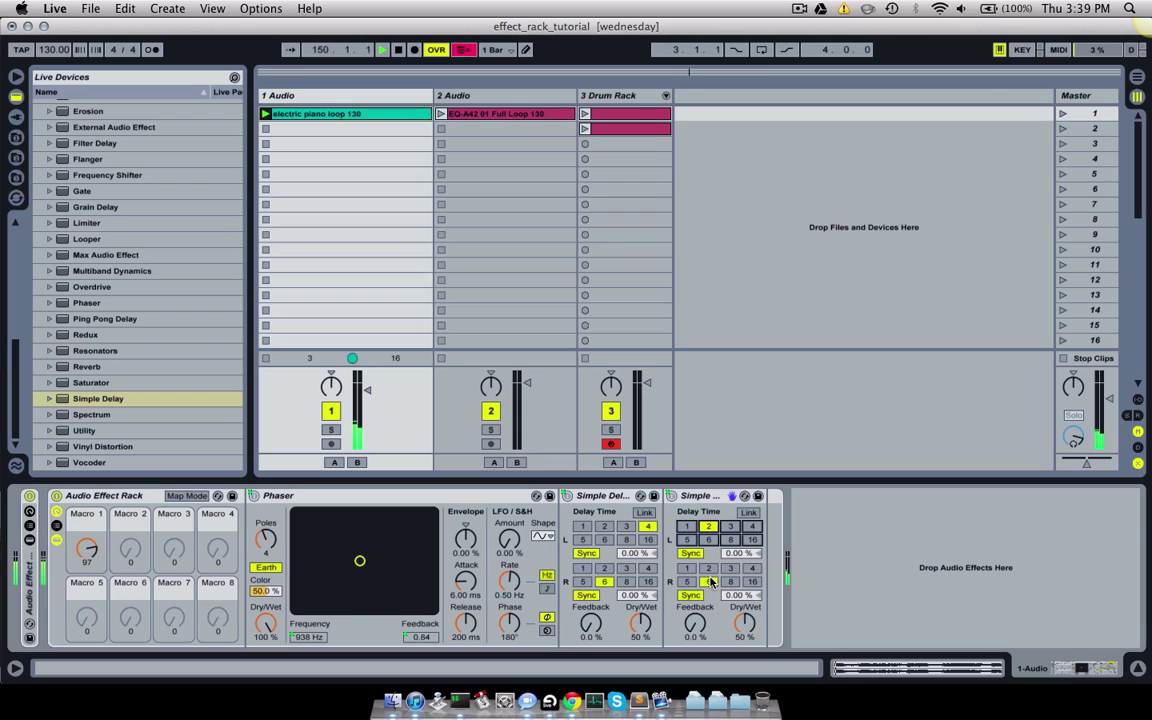
left_click(730, 582)
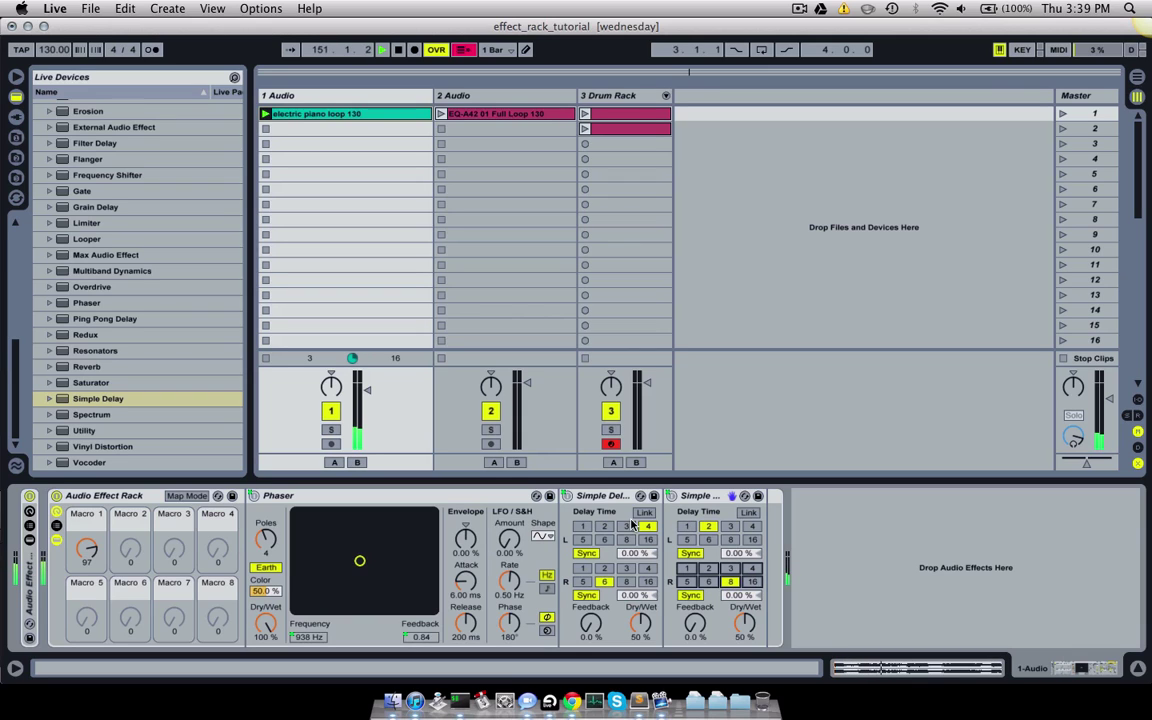
left_click_drag(86, 553, 86, 547)
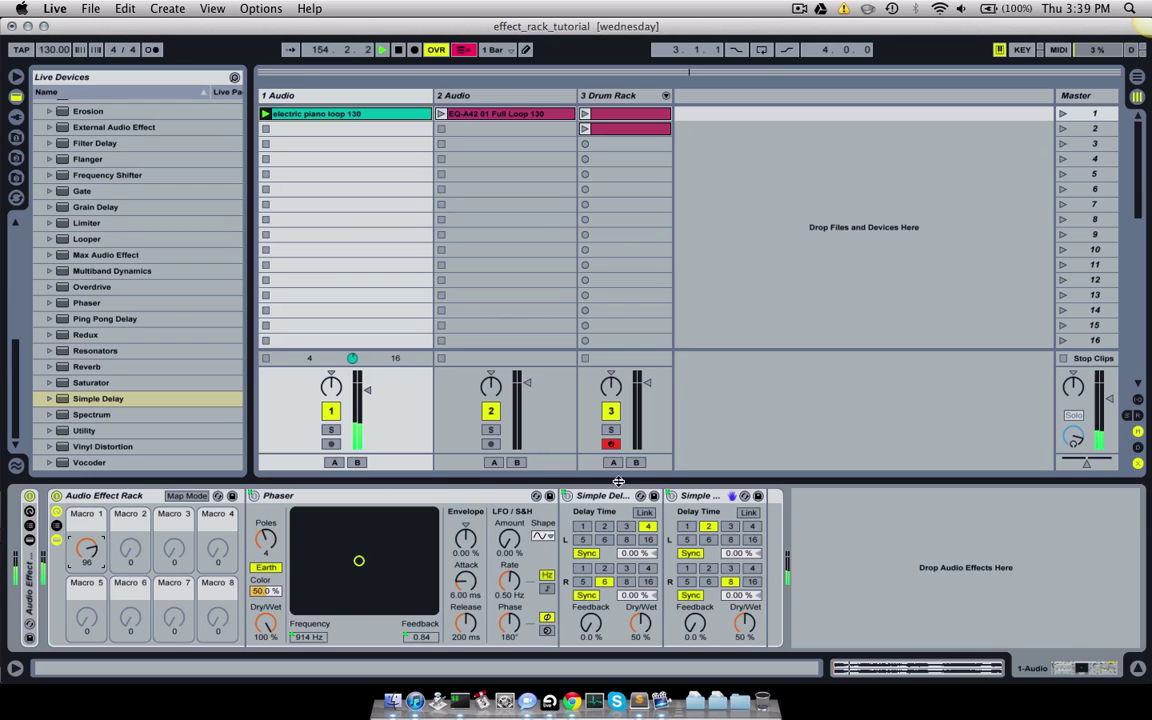
- In map mode, remove the second Simple Delay's Device On mapping and assign it to Macro 1 again
left_click(187, 495)
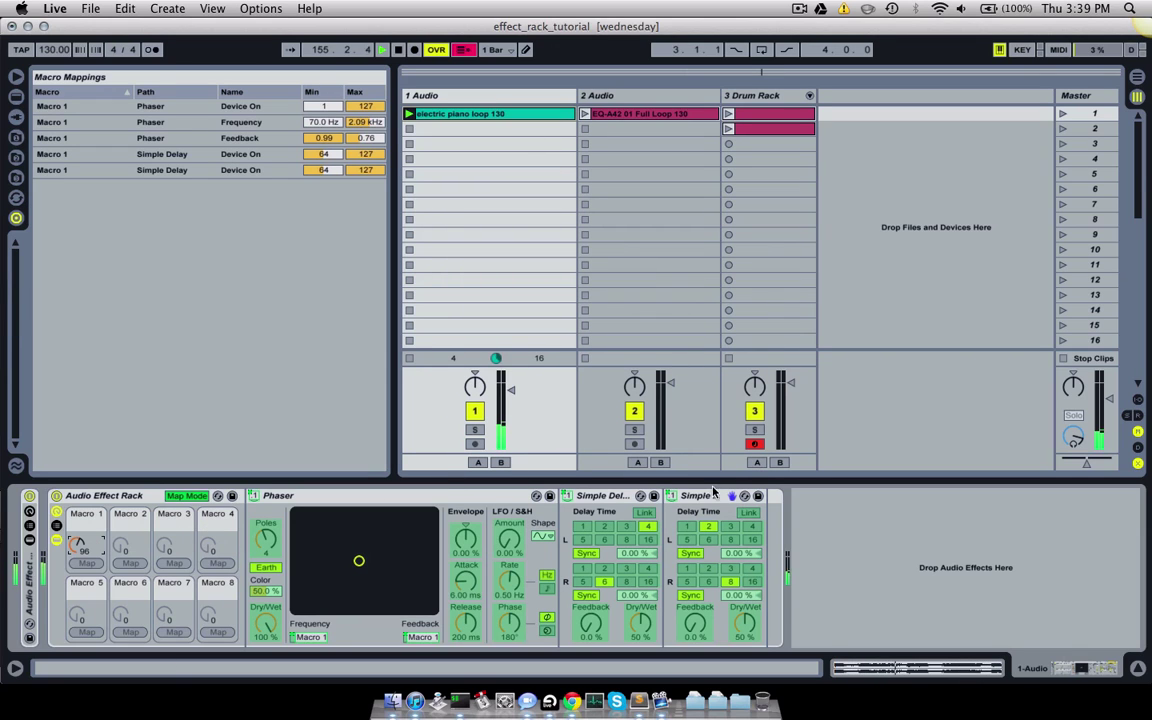
left_click(671, 496)
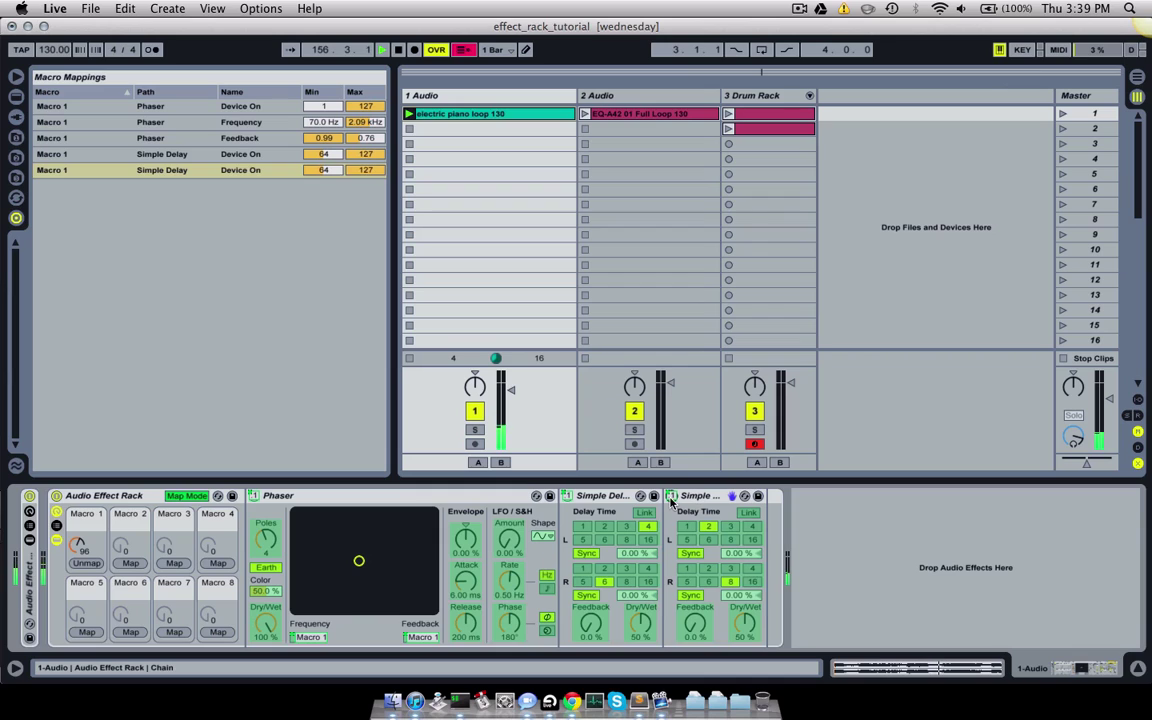
key("Delete")
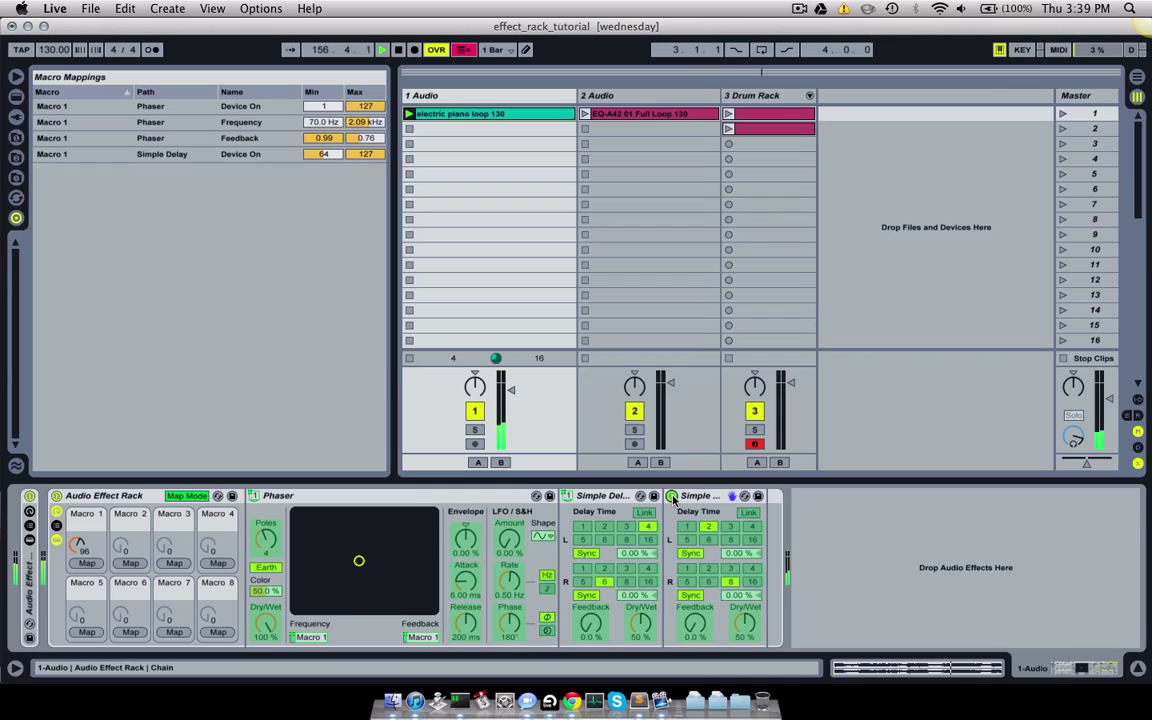
left_click(86, 564)
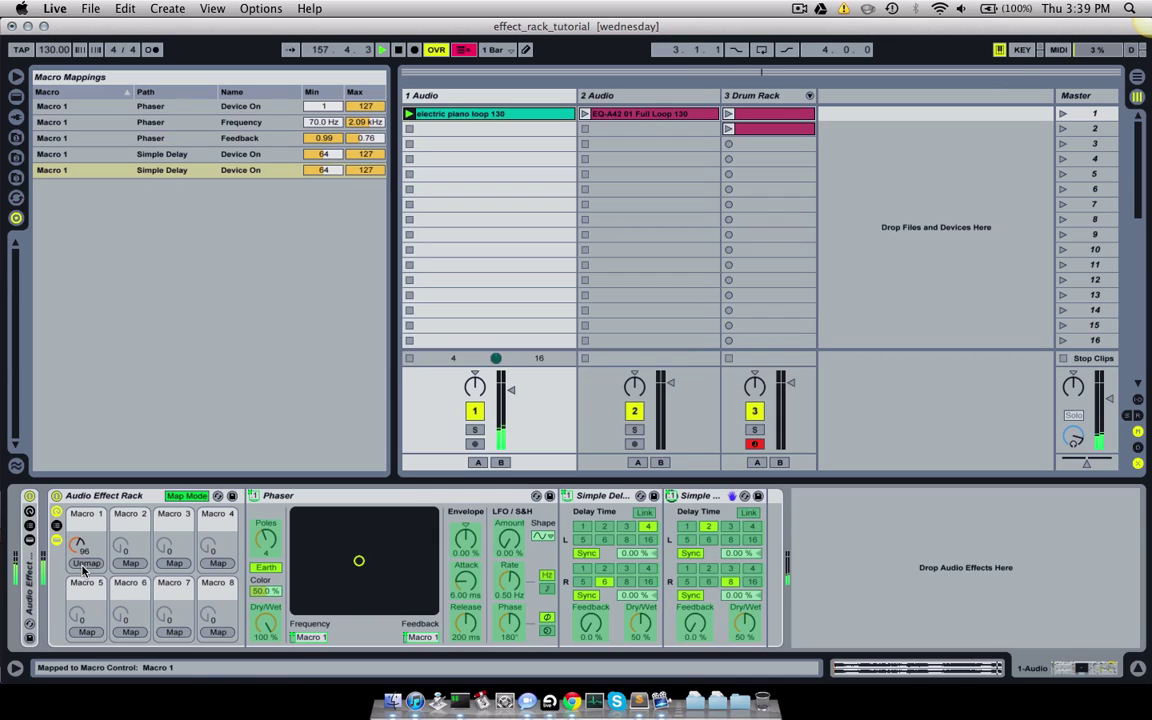
- Map the second Simple Delay's Feedback and Dry/Wet to Macro 1, moving the macro to 113
left_click(696, 622)
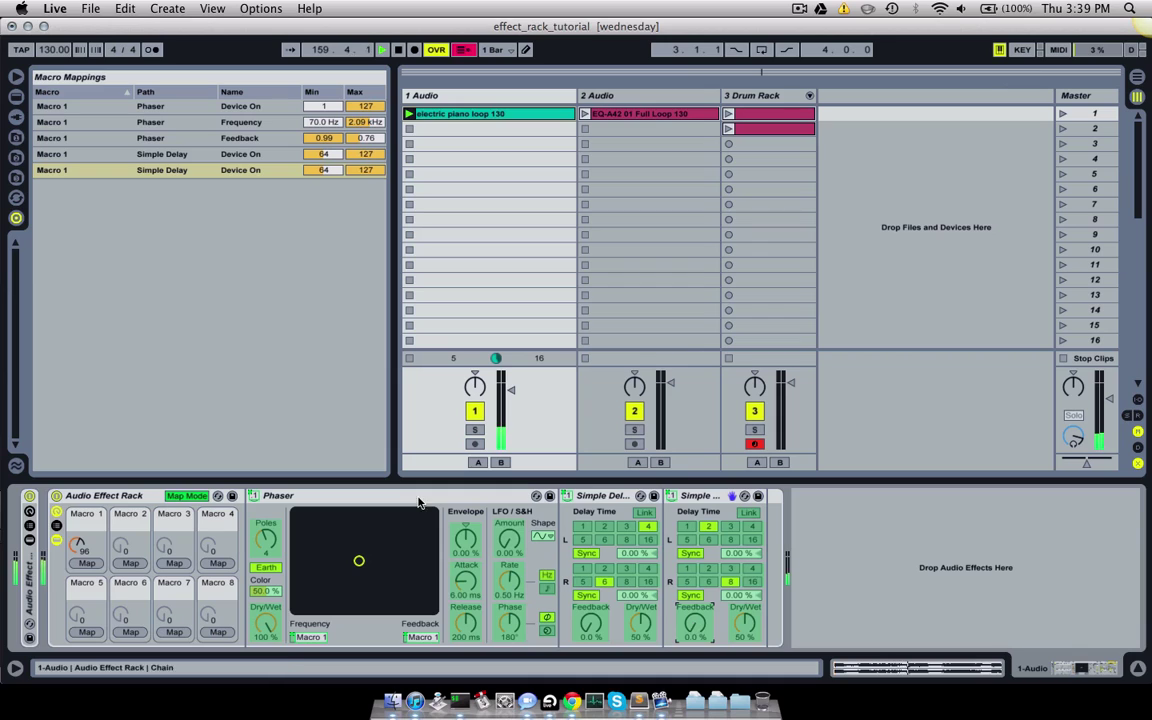
left_click(86, 564)
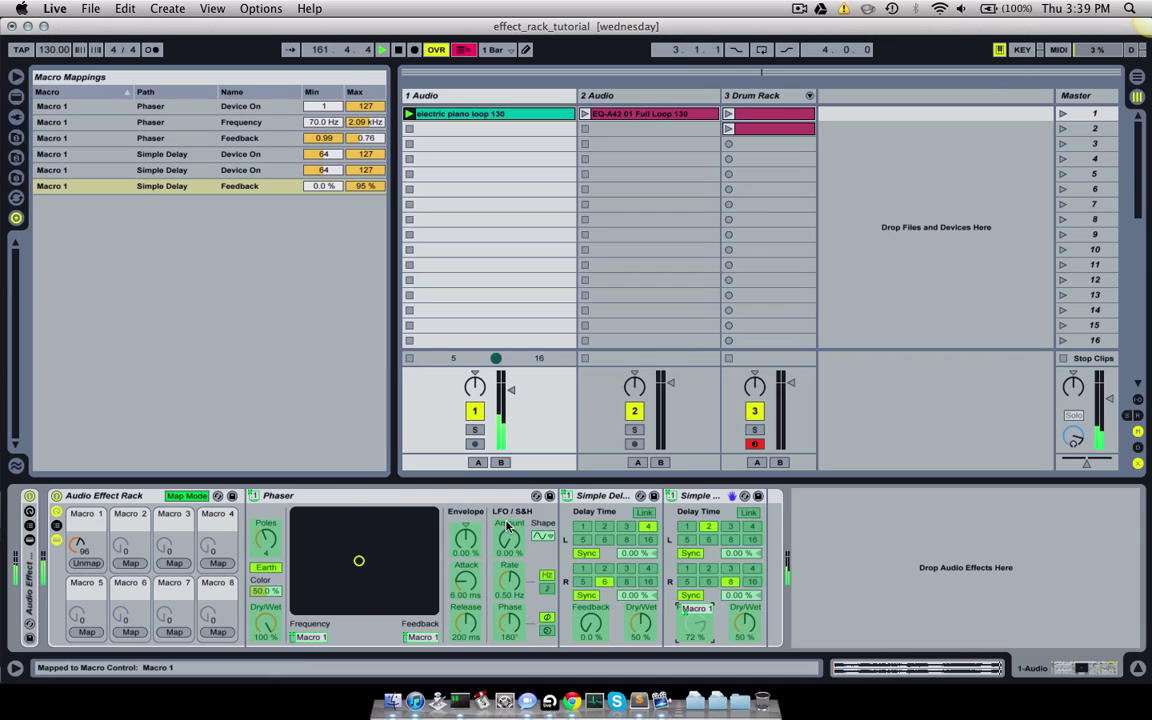
left_click(362, 187)
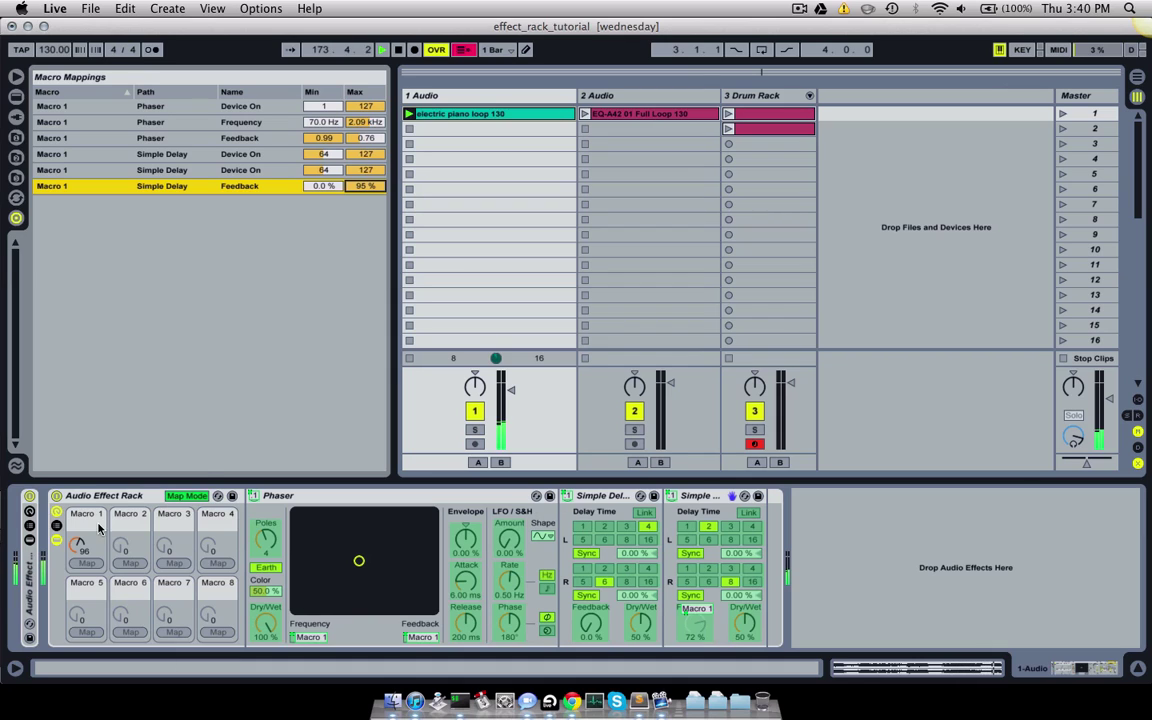
mouse_move(77, 545)
left_mouse_down()
mouse_move(86, 511)
mouse_move(77, 570)
left_mouse_up()
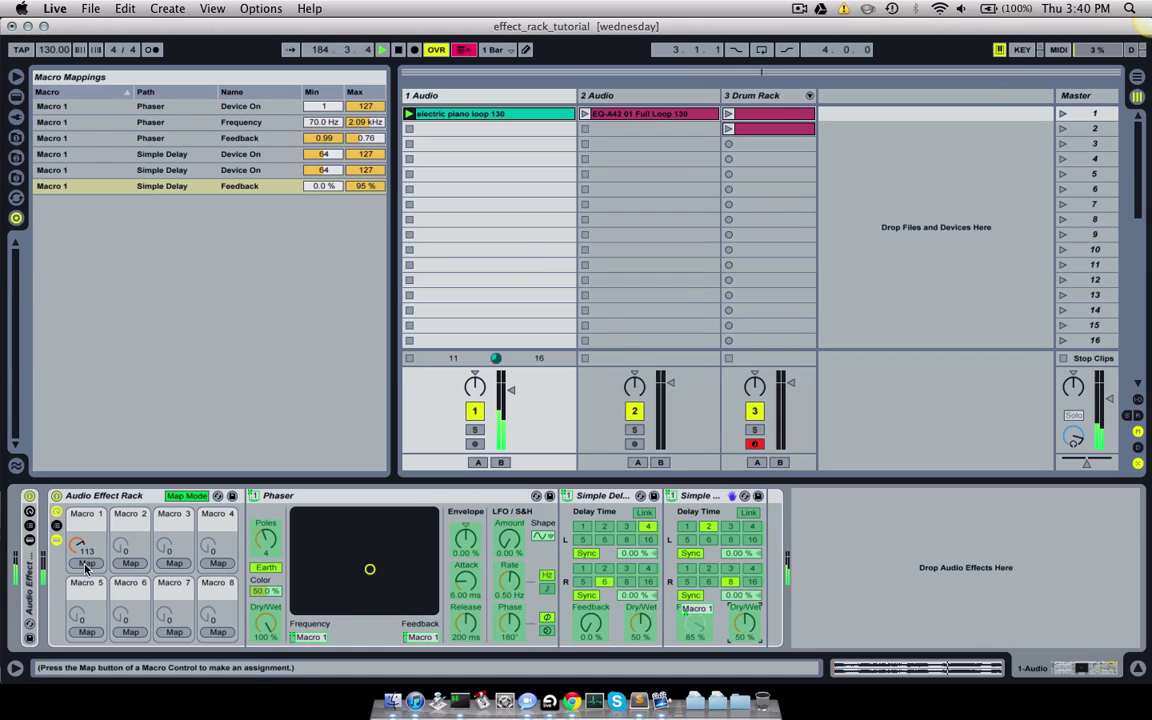
left_click(86, 565)
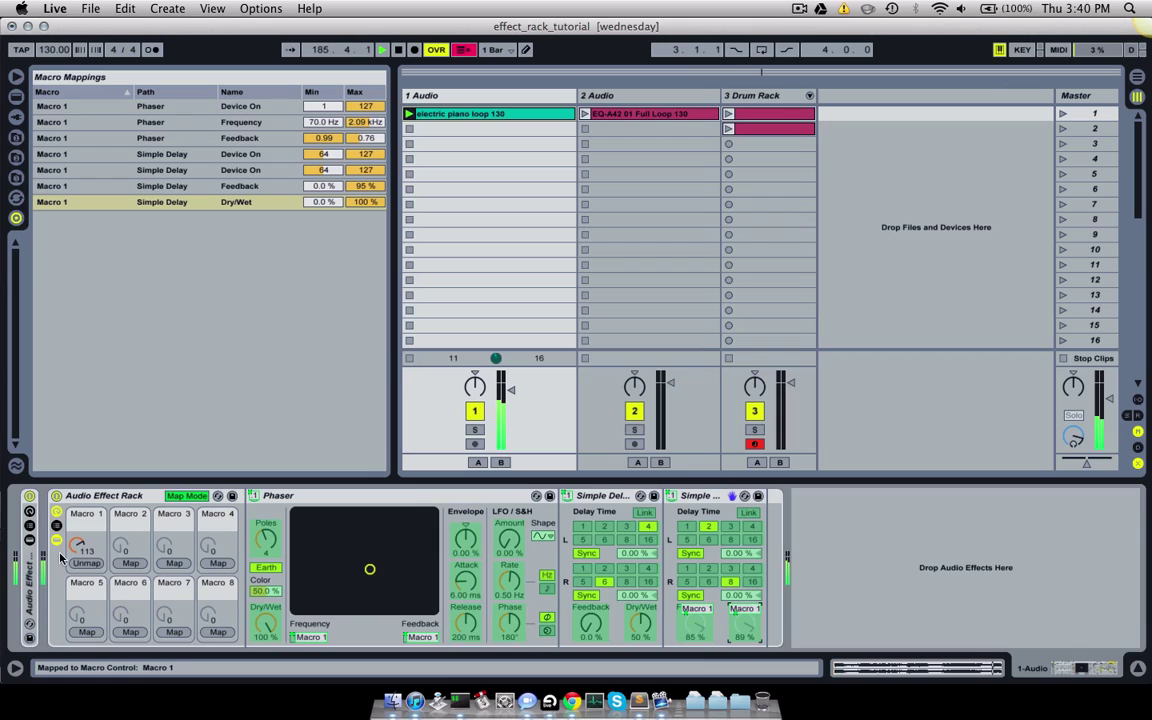
- Turn Macro 1 down to 0, restart playback, sweep the macro up through 56 and back to 26, and leave map mode
left_click_drag(80, 548, 80, 662)
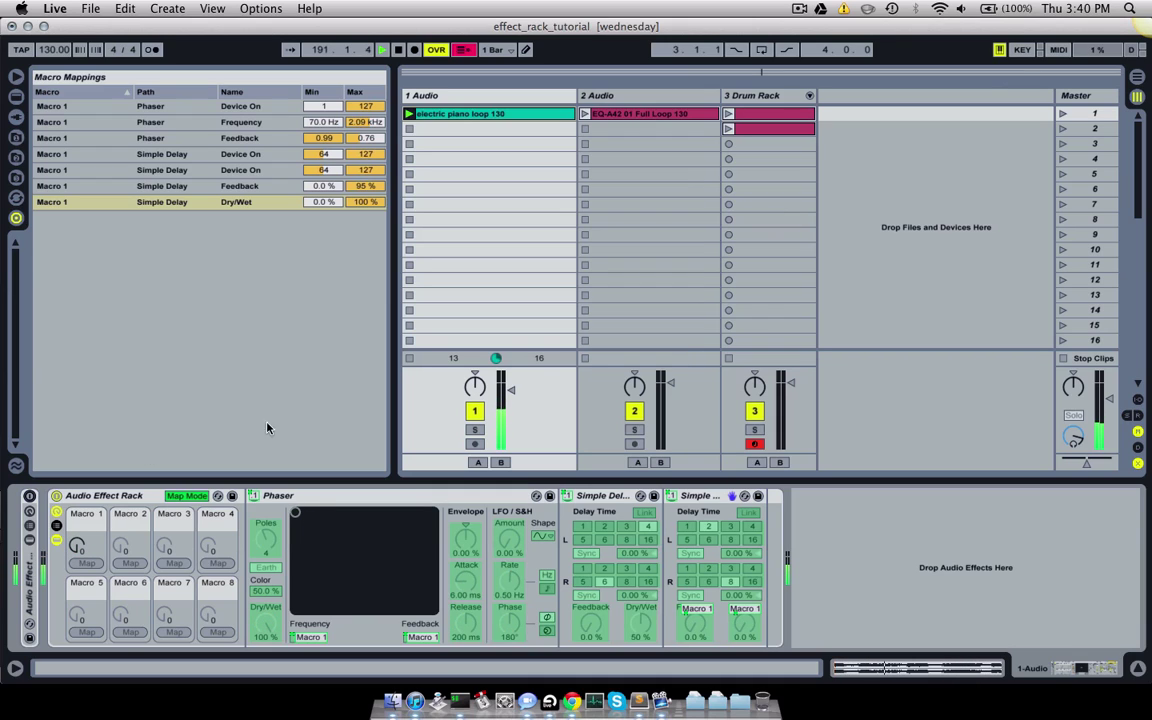
key("space")
key("space")
left_click_drag(77, 546, 77, 507)
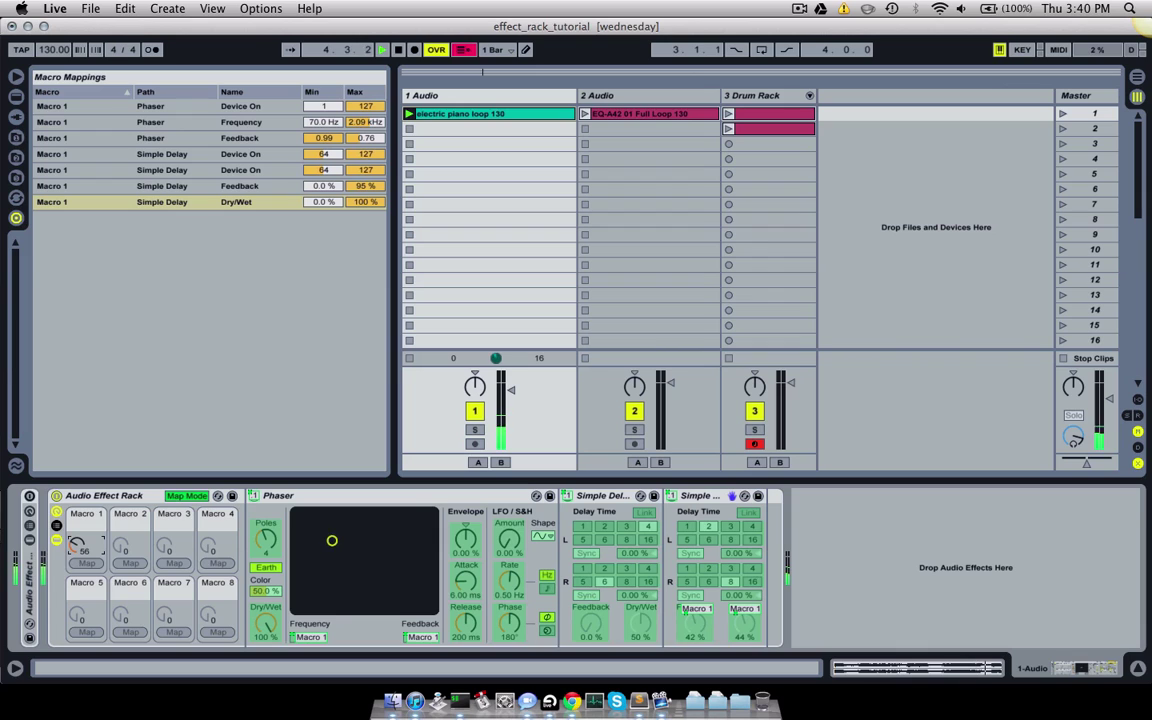
left_click(187, 495)
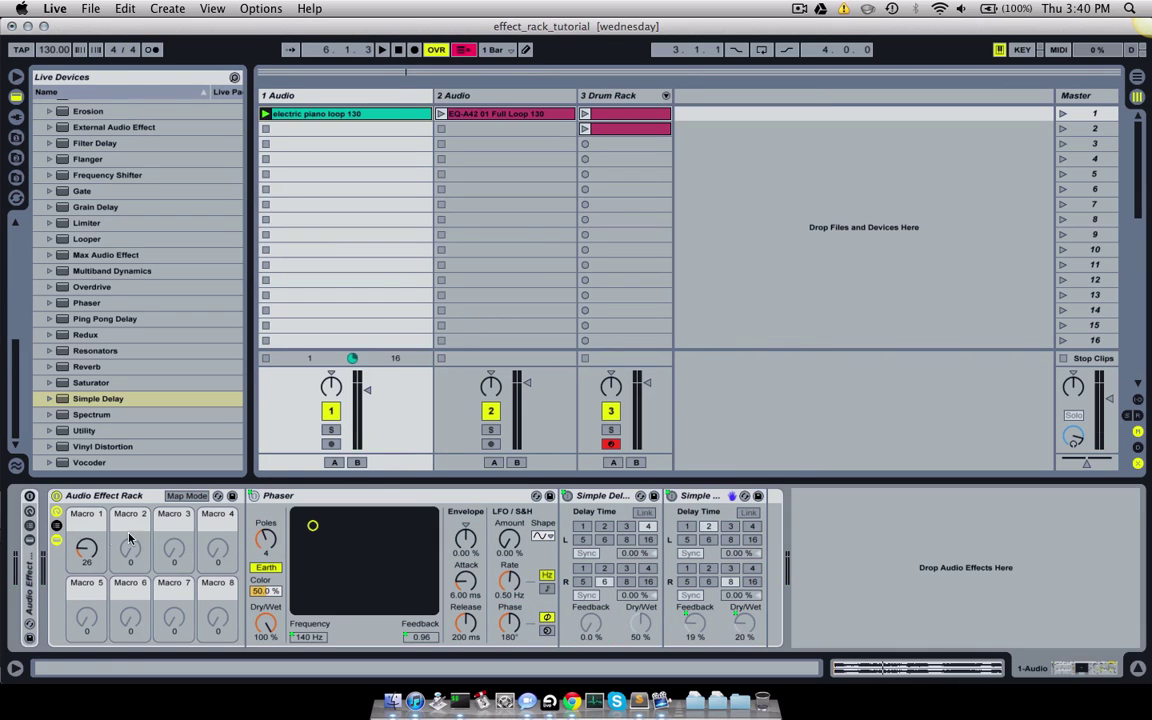
- In map mode, set the minimum of the second Simple Delay's Device On mapping to 96
left_click(187, 495)
left_click(671, 497)
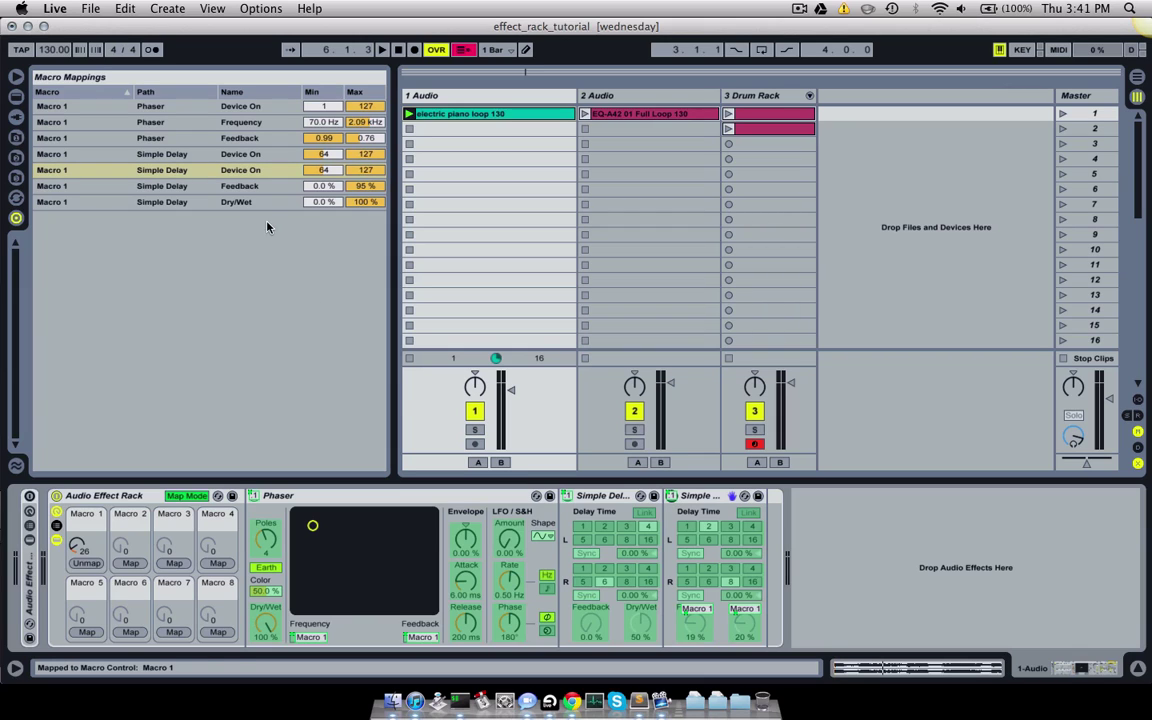
left_click(323, 170)
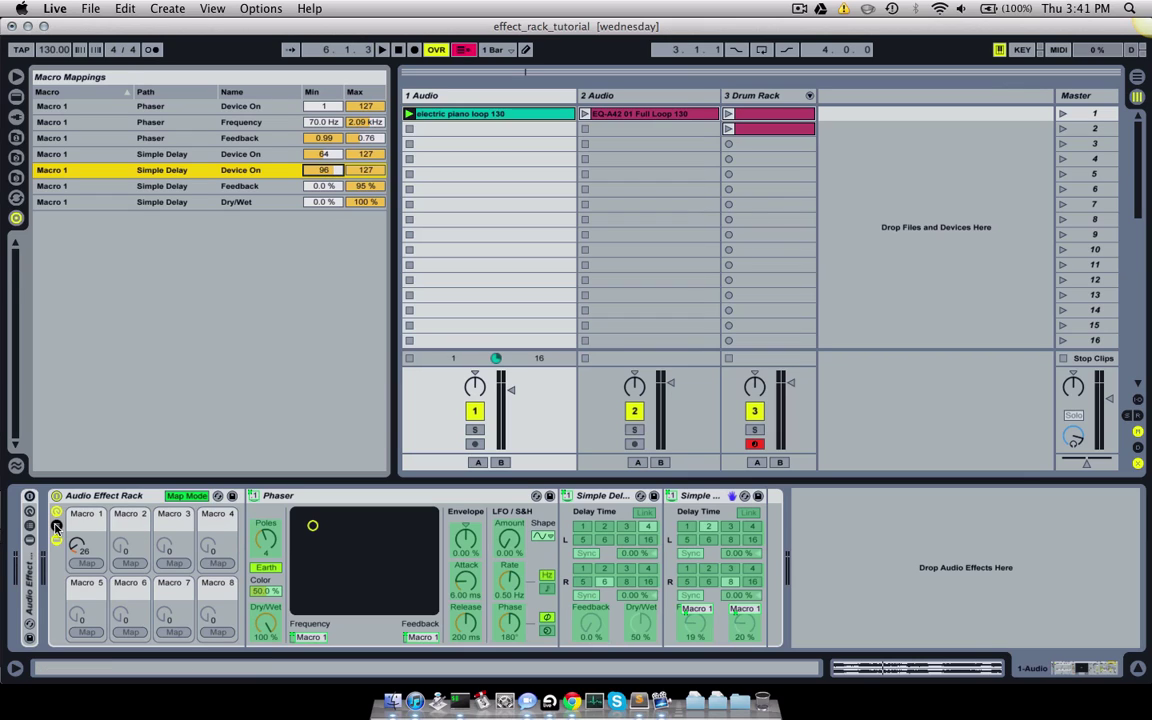
- Play electric piano loop 130, leave map mode, and raise Macro 1 from 0 to 67
left_click(75, 495)
key("space")
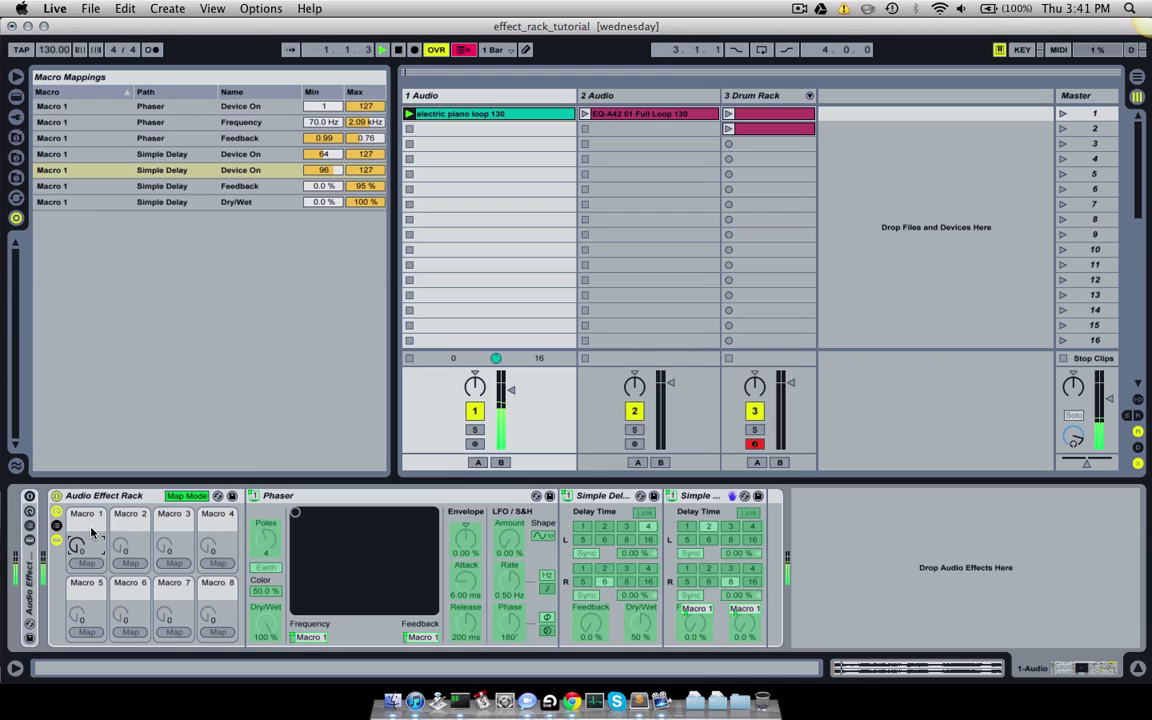
left_click(185, 496)
left_click_drag(77, 546, 76, 505)
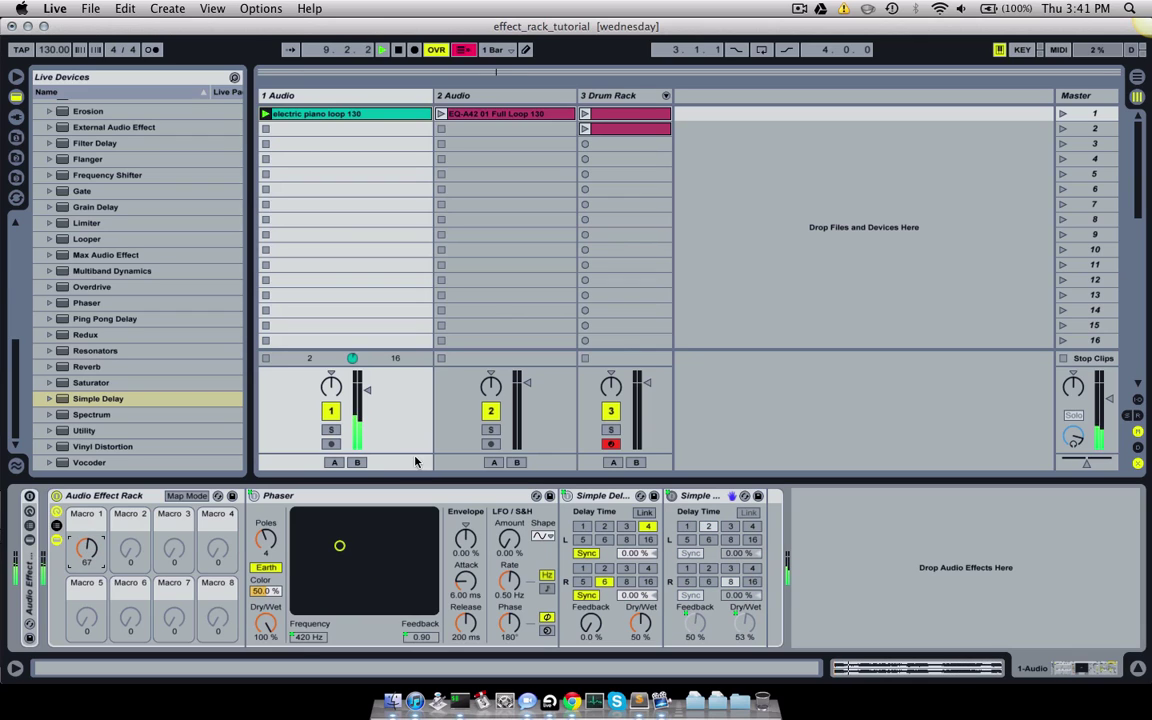
- Set the first Simple Delay's left delay time to 2, try 8 on the right, and set the right back to 6
left_click(604, 526)
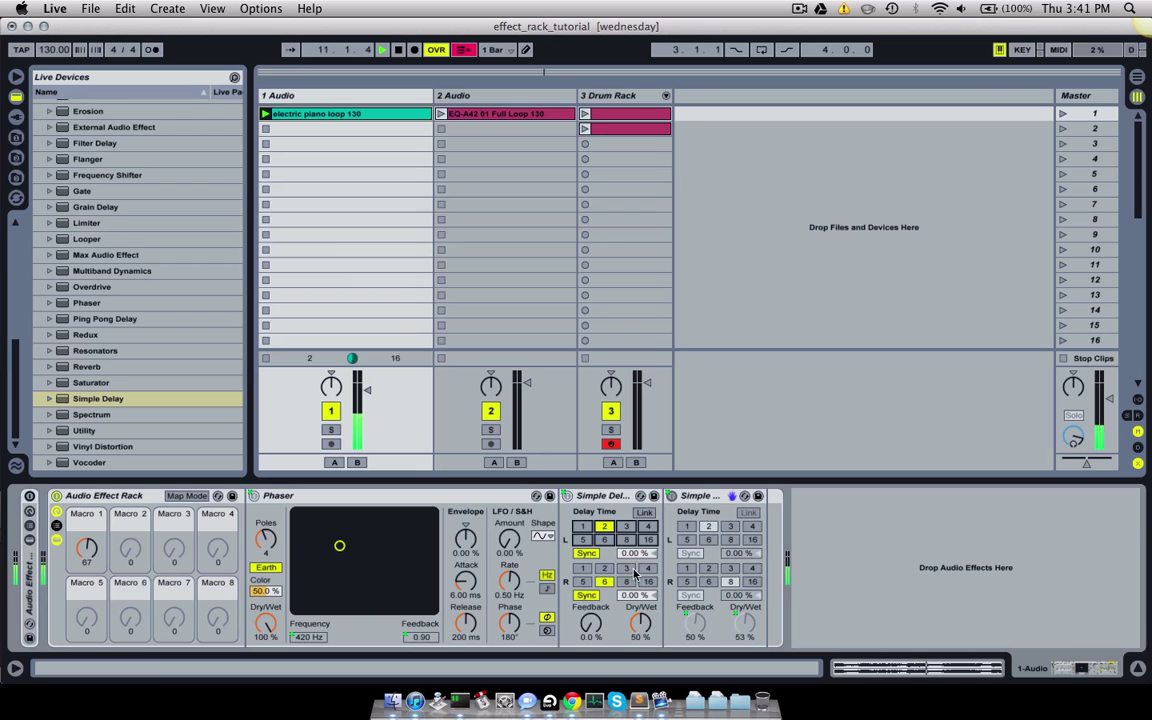
left_click(626, 581)
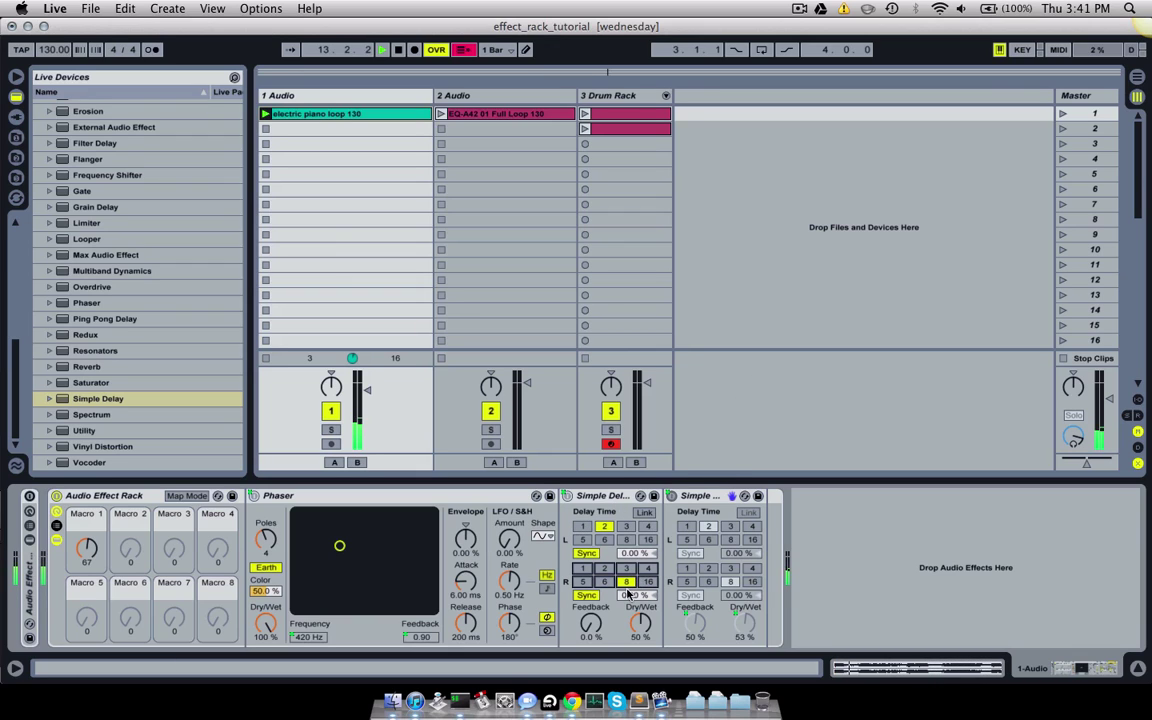
left_click(604, 581)
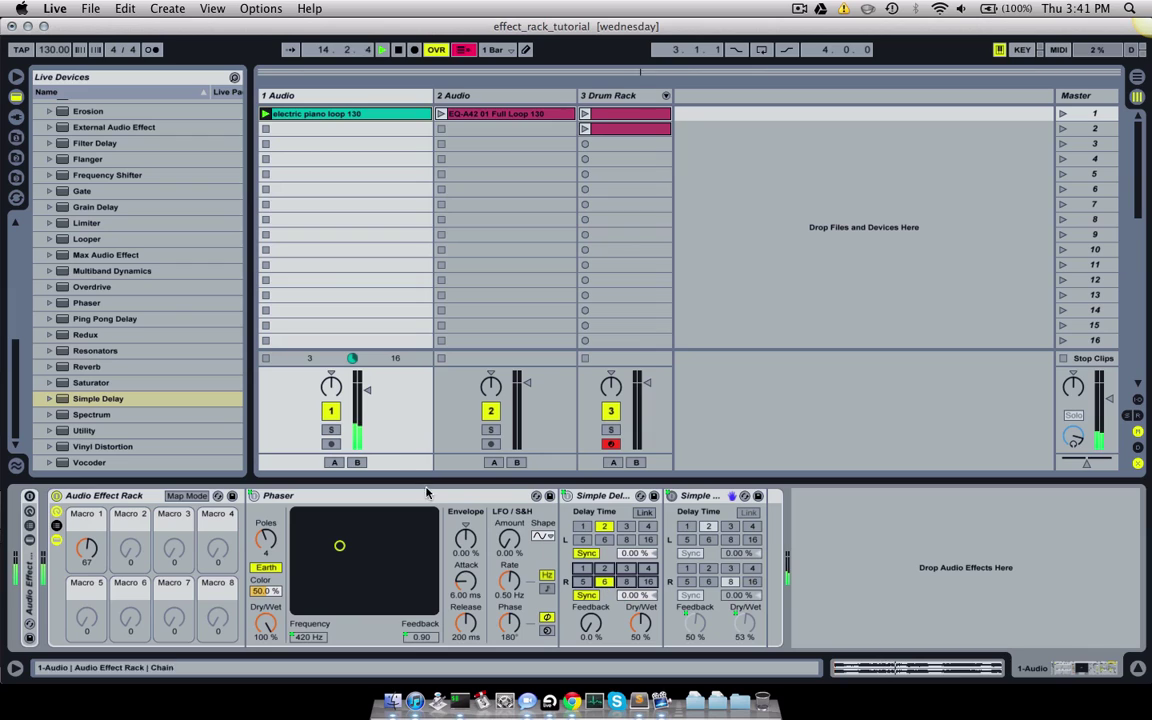
- Raise Macro 1 to 86, stop playback, and return the transport to the start of the song
mouse_move(87, 548)
left_mouse_down()
mouse_move(87, 502)
mouse_move(87, 529)
left_mouse_up()
key("space")
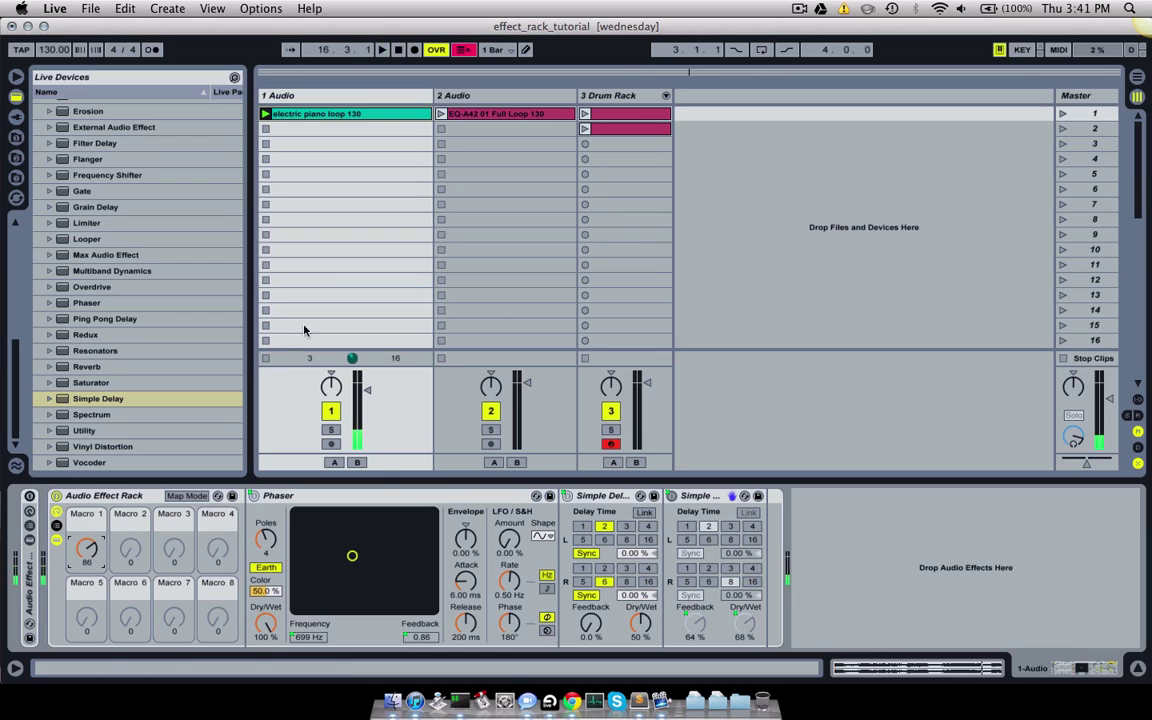
left_click(397, 49)
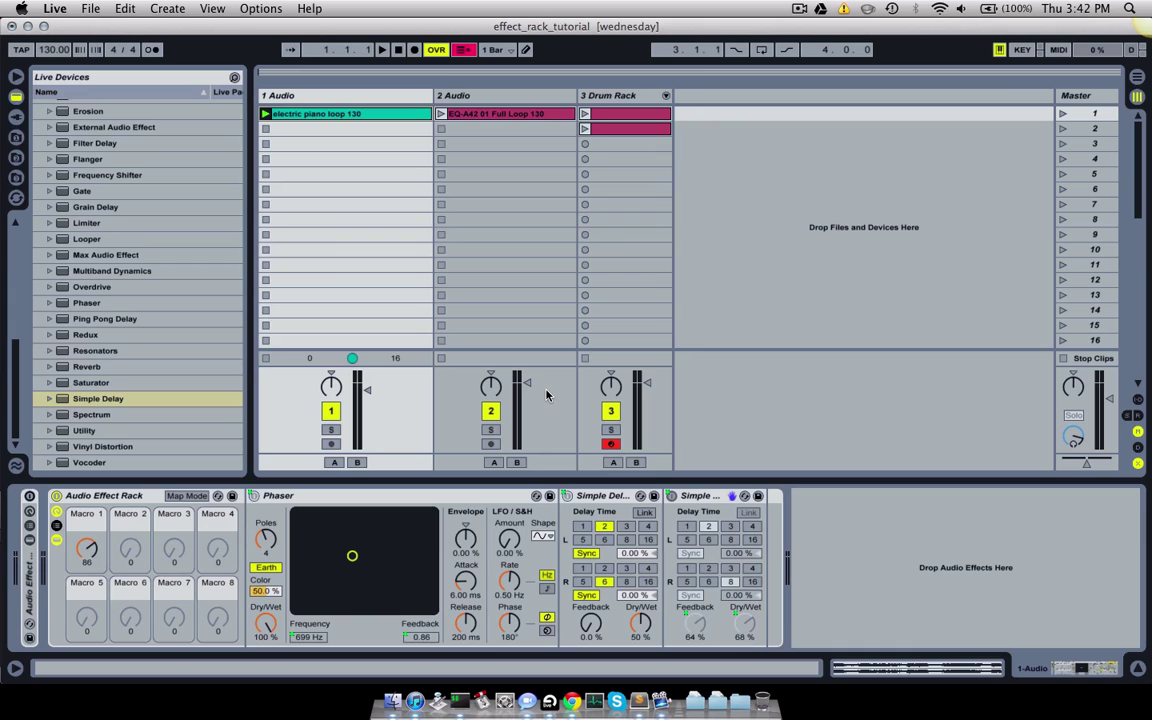
- Hide the rack's devices and save the Audio Effect Rack as a preset named AWESOME RACK
left_click(57, 541)
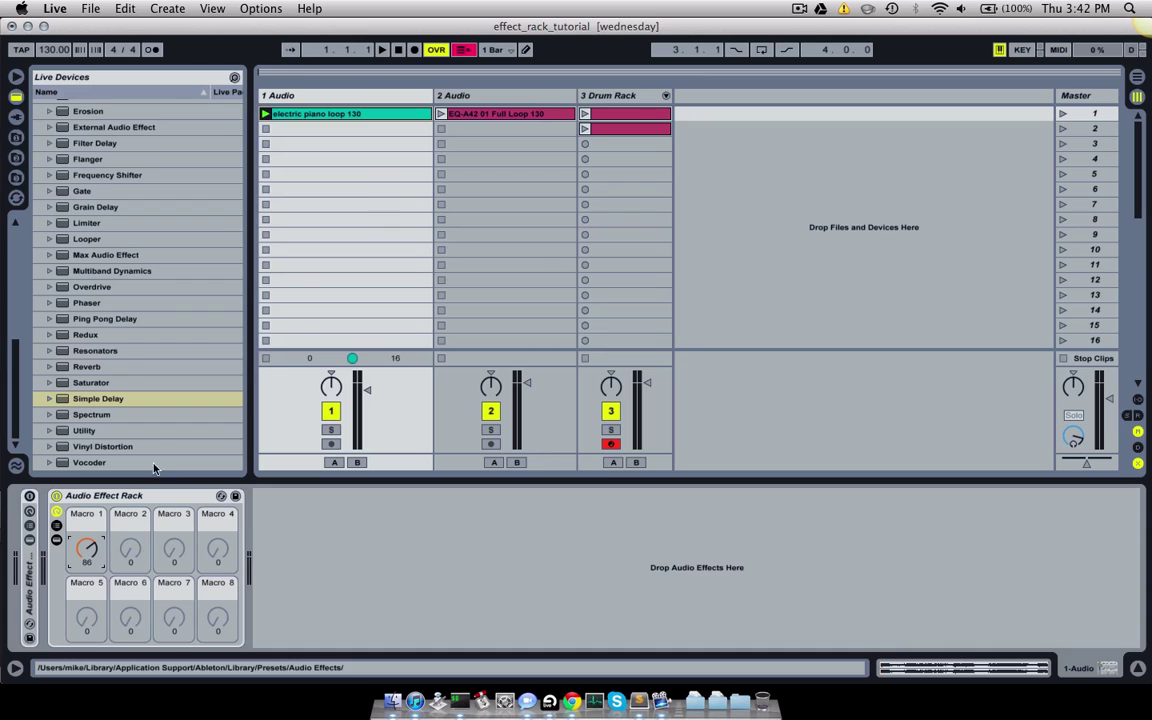
scroll(121, 365, "up", 10)
scroll(121, 365, "up", 3)
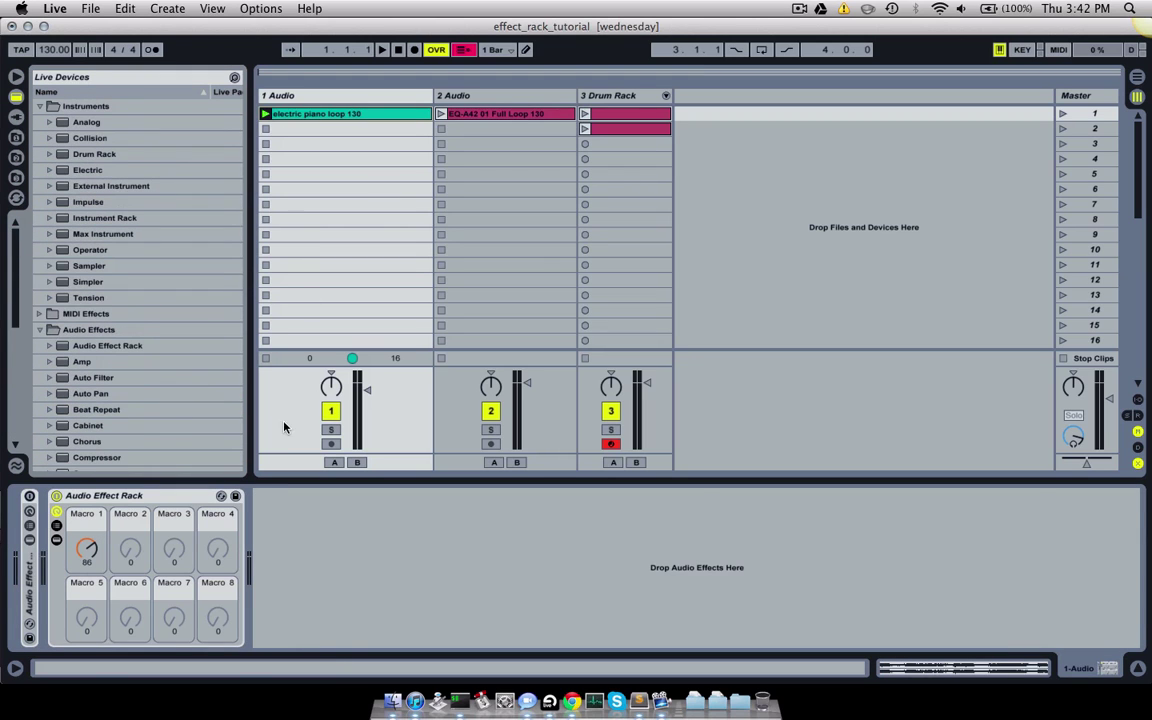
left_click(236, 496)
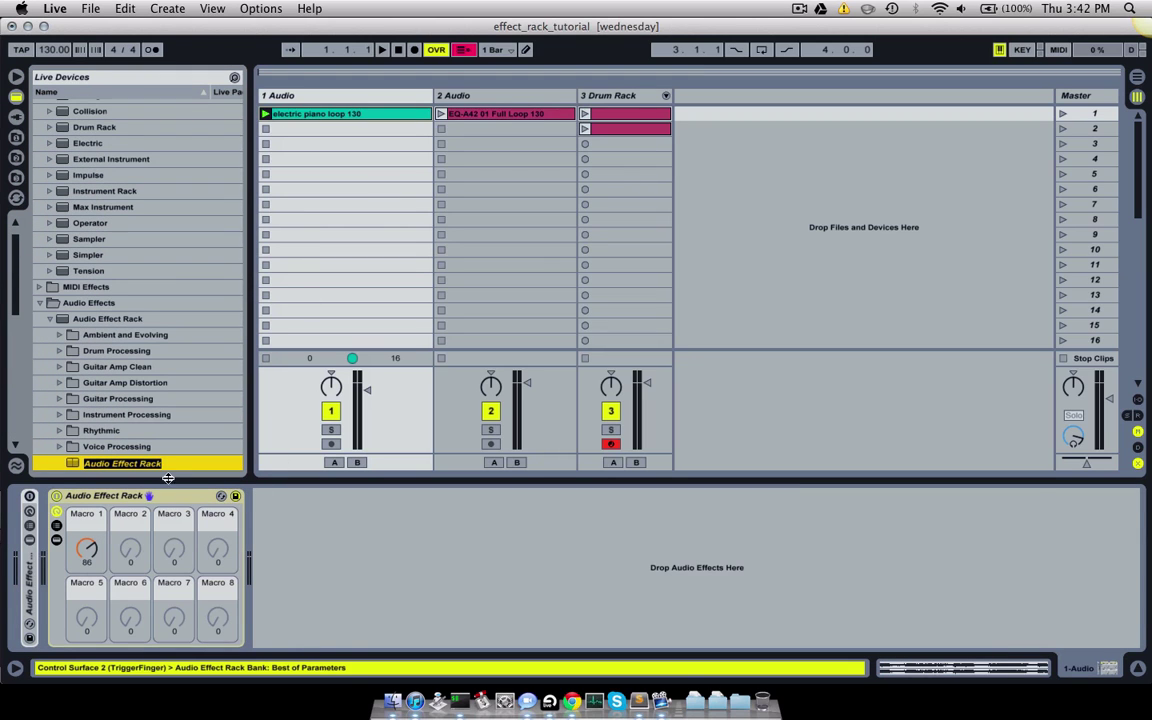
type("awe")
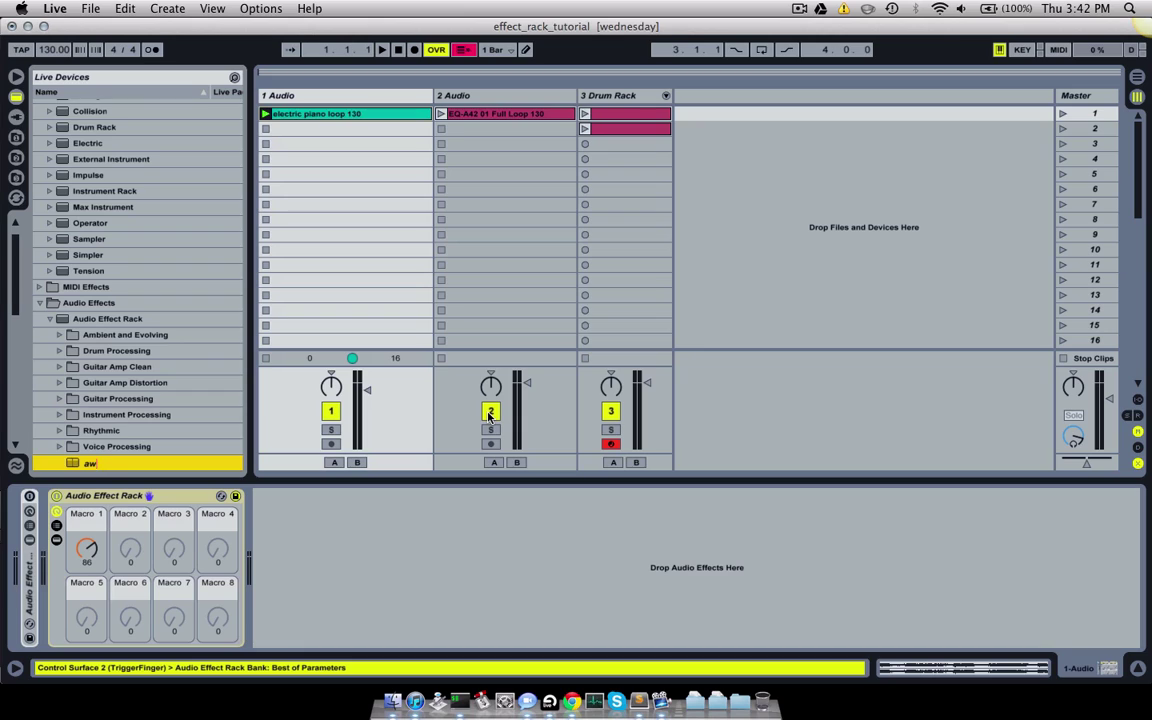
key("BackSpace")
type("d")
key("BackSpace")
key("BackSpace")
type("AWESOME")
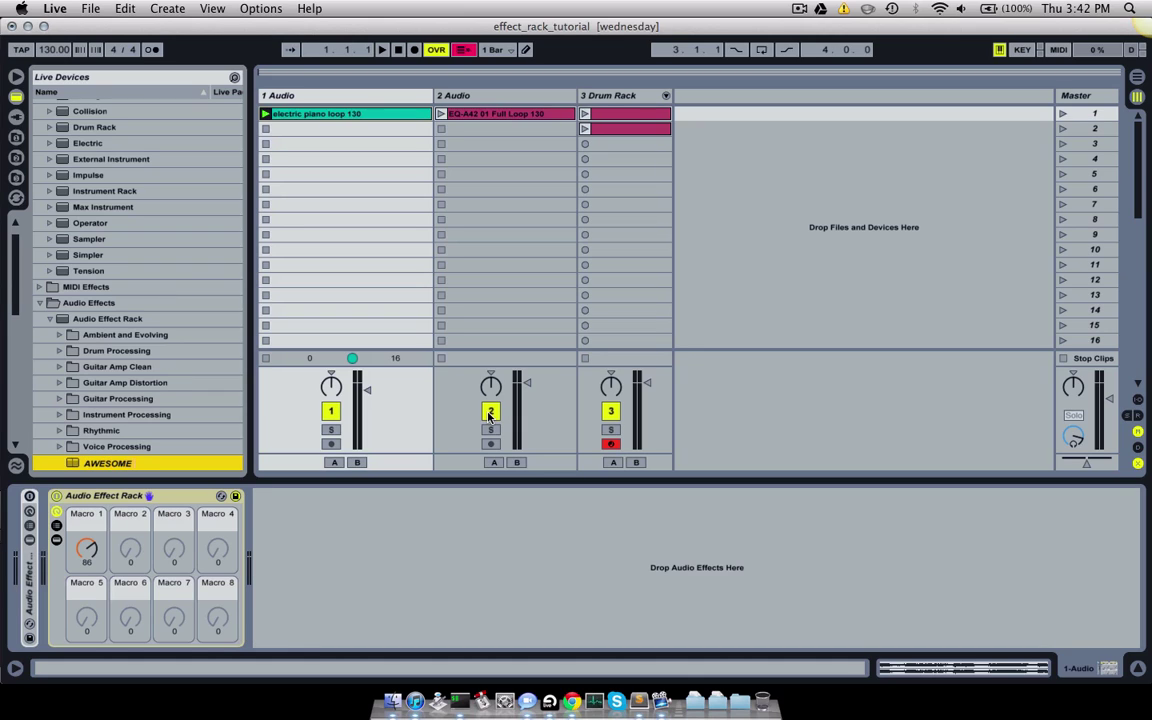
type(" RACK")
key("Return")
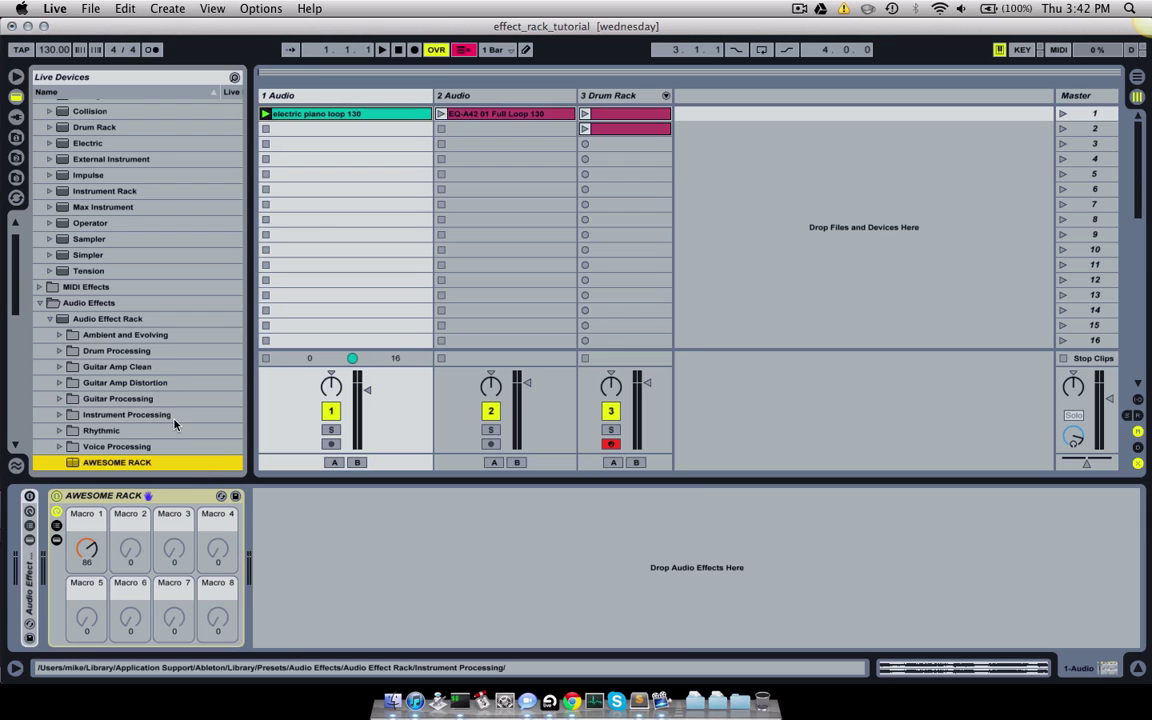
- Load the AWESOME RACK preset onto track 2 Audio and show the devices inside it
scroll(157, 377, "down", 1)
scroll(155, 432, "down", 5)
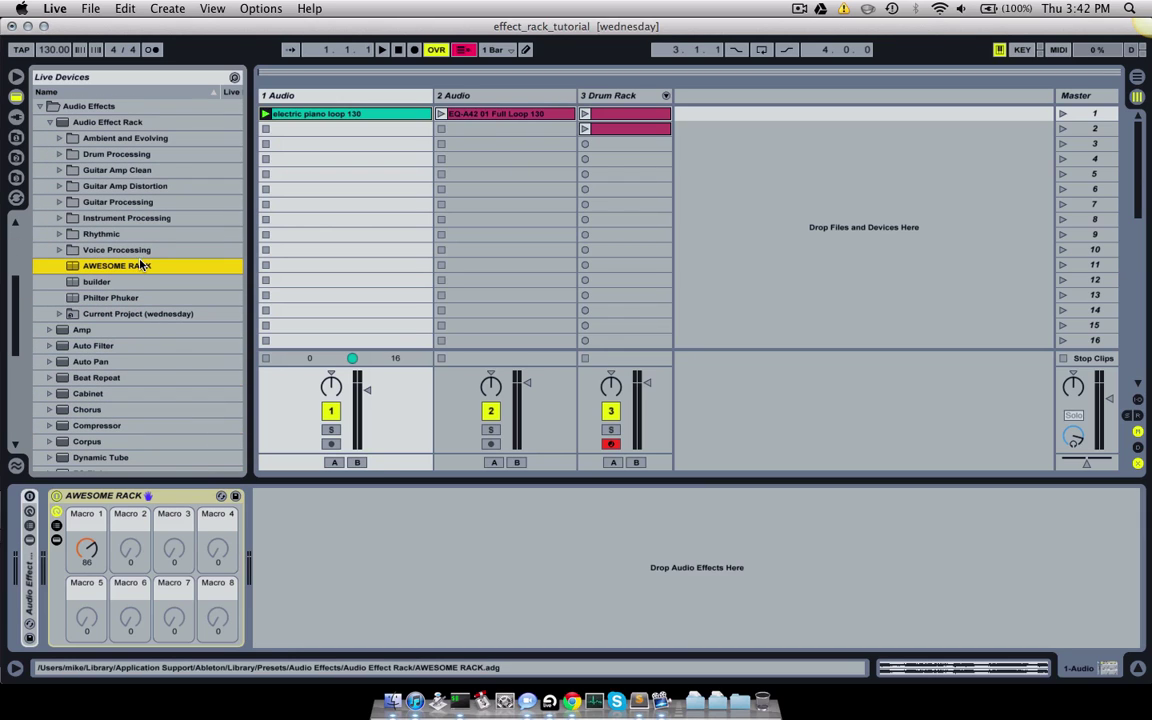
left_click(519, 97)
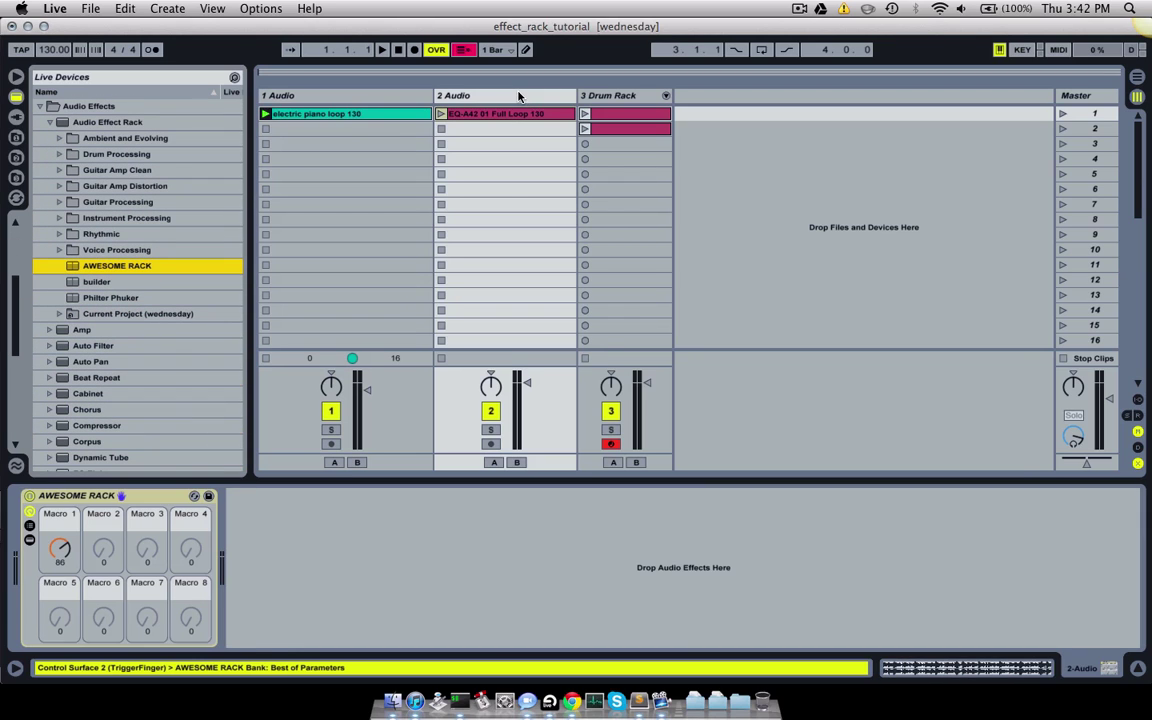
left_click(29, 540)
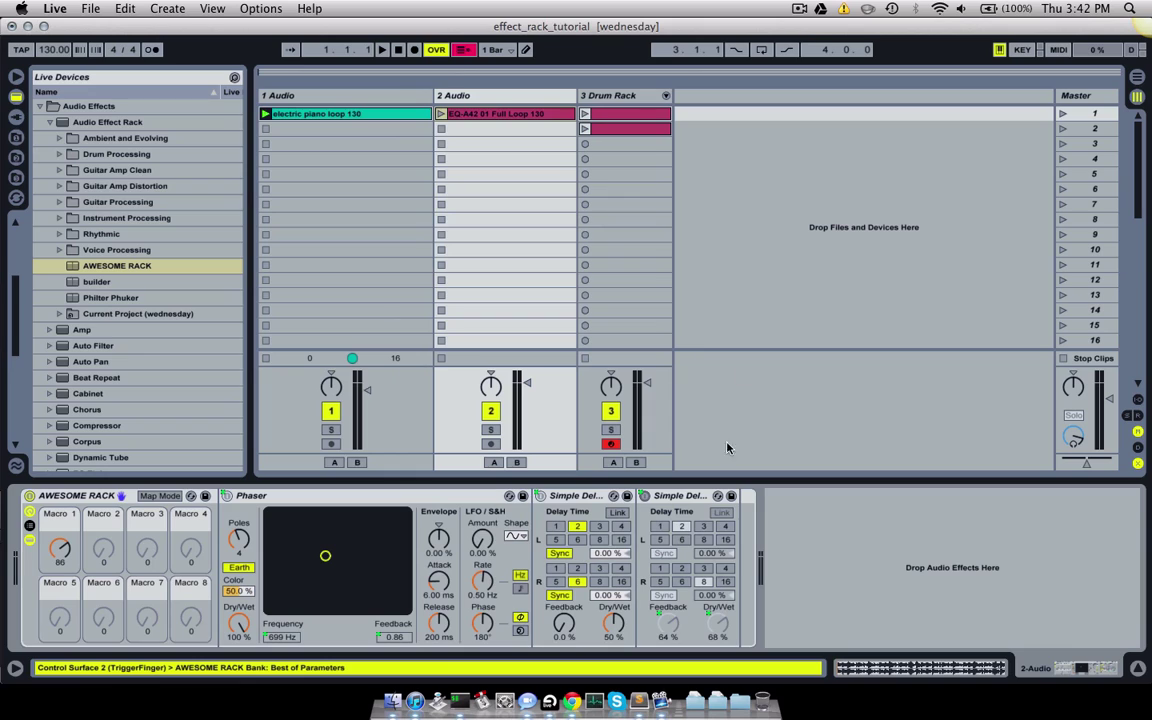
left_click(718, 249)
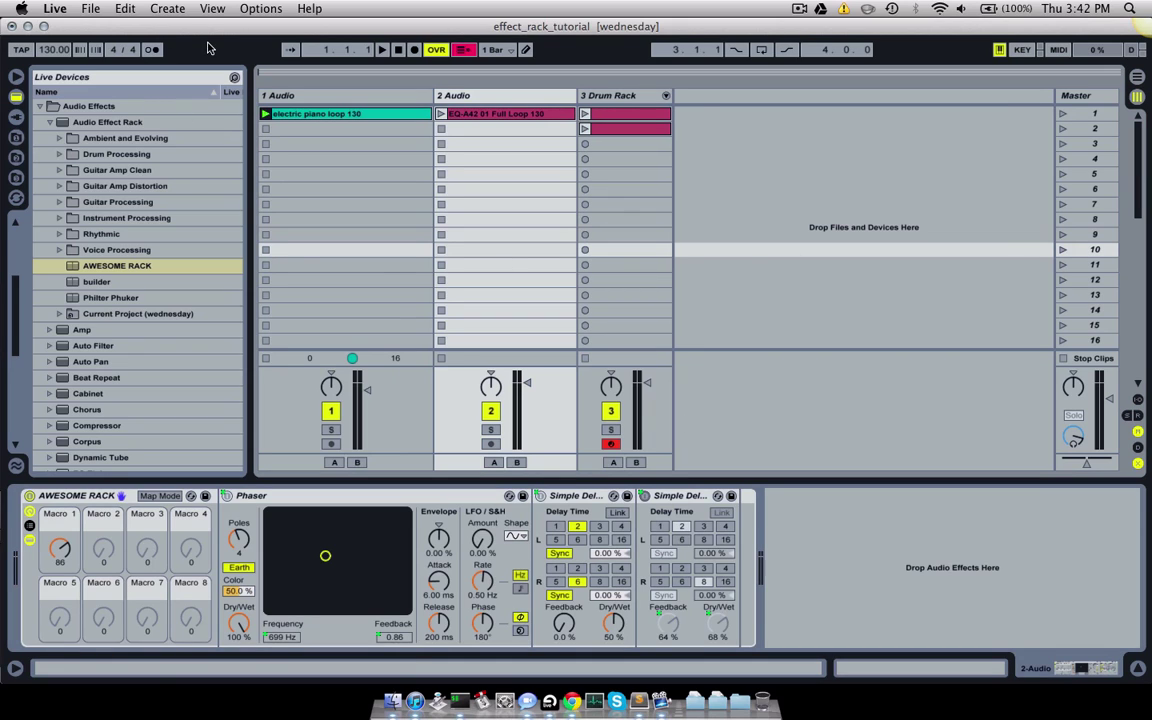